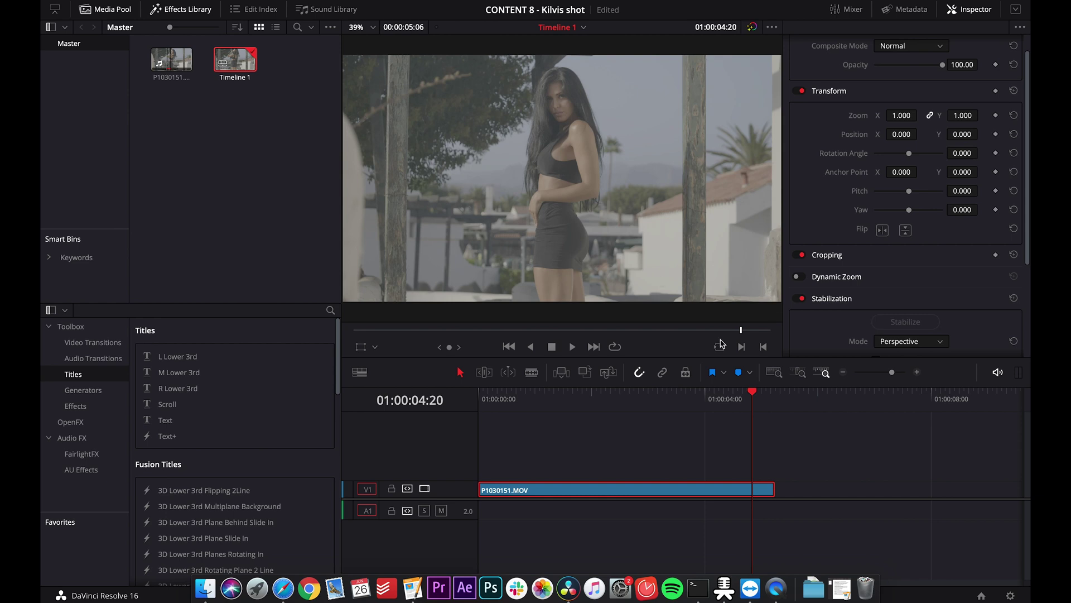
# Play and scrub through the P1030151.MOV clip on the timeline to review the ungraded footage
pyautogui.click(473, 404)
pyautogui.press('space')
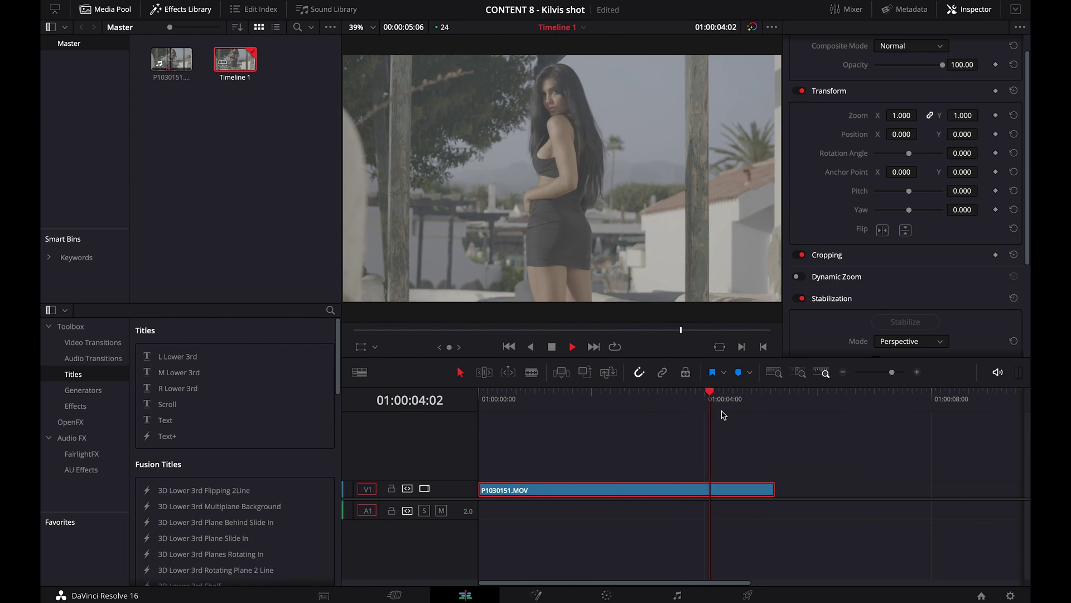
pyautogui.press('space')
pyautogui.moveTo(675, 399); pyautogui.dragTo(663, 429)
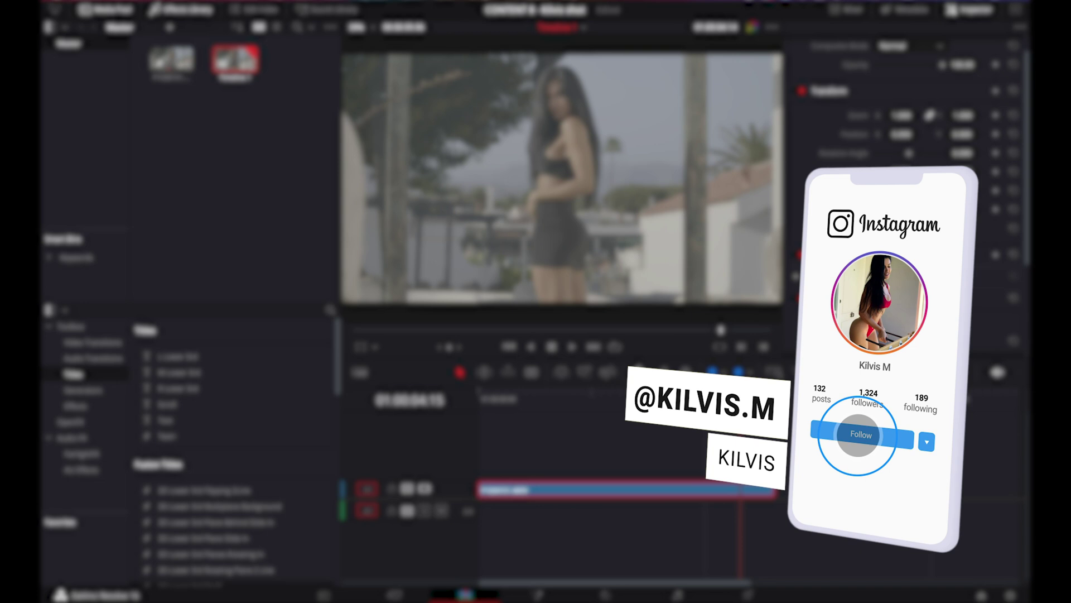
pyautogui.click(538, 403)
pyautogui.moveTo(537, 404); pyautogui.dragTo(587, 411)
pyautogui.click(493, 407)
pyautogui.click(679, 407)
pyautogui.press('space')
pyautogui.press('space')
pyautogui.click(720, 403)
pyautogui.moveTo(721, 403); pyautogui.dragTo(605, 403)
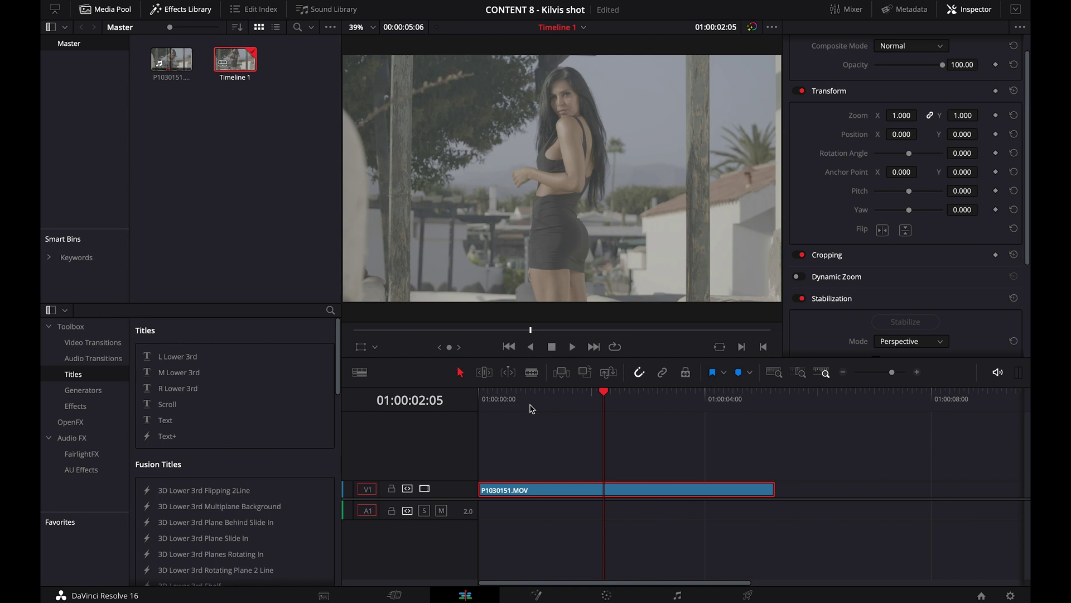
pyautogui.moveTo(531, 409); pyautogui.dragTo(558, 411)
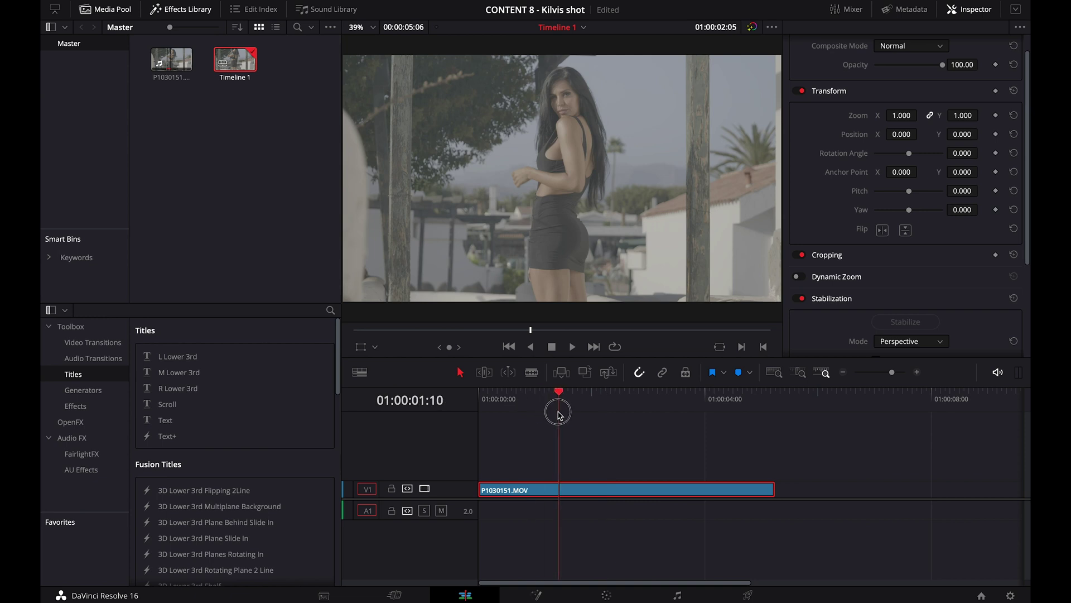
# Check the timeline resolution and frame rates in the project's master settings
pyautogui.click(1012, 595)
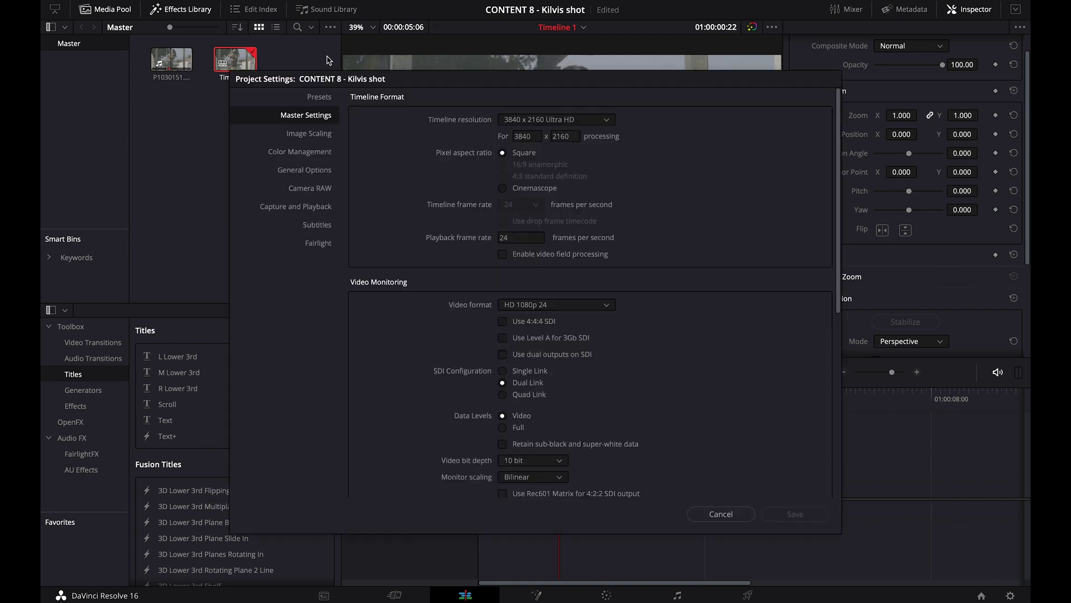
pyautogui.moveTo(406, 79)
pyautogui.mouseDown()
pyautogui.moveTo(353, 53)
pyautogui.moveTo(425, 80)
pyautogui.mouseUp()
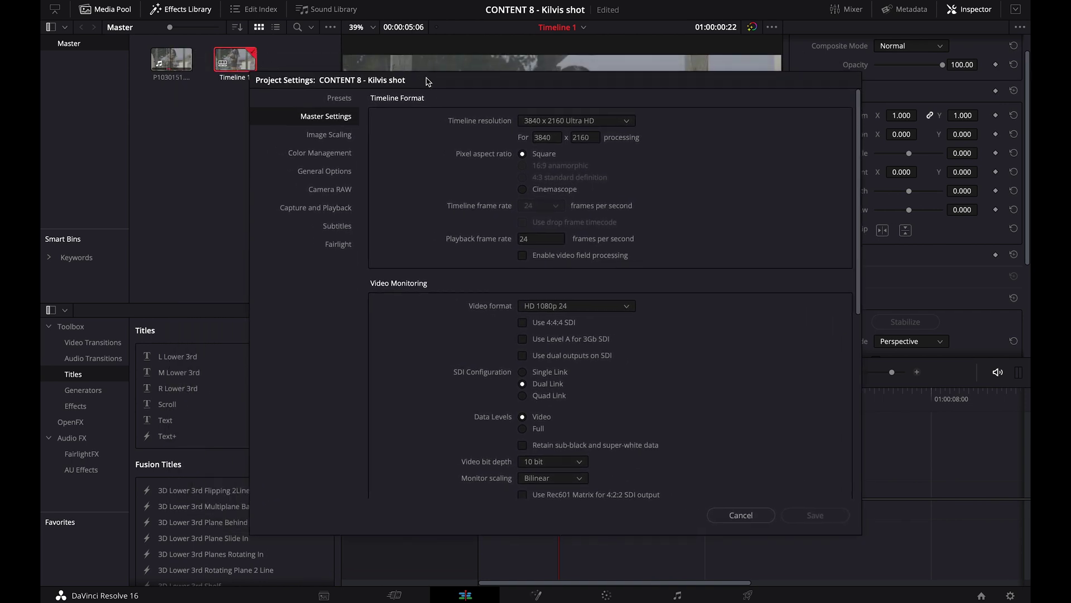
pyautogui.click(738, 514)
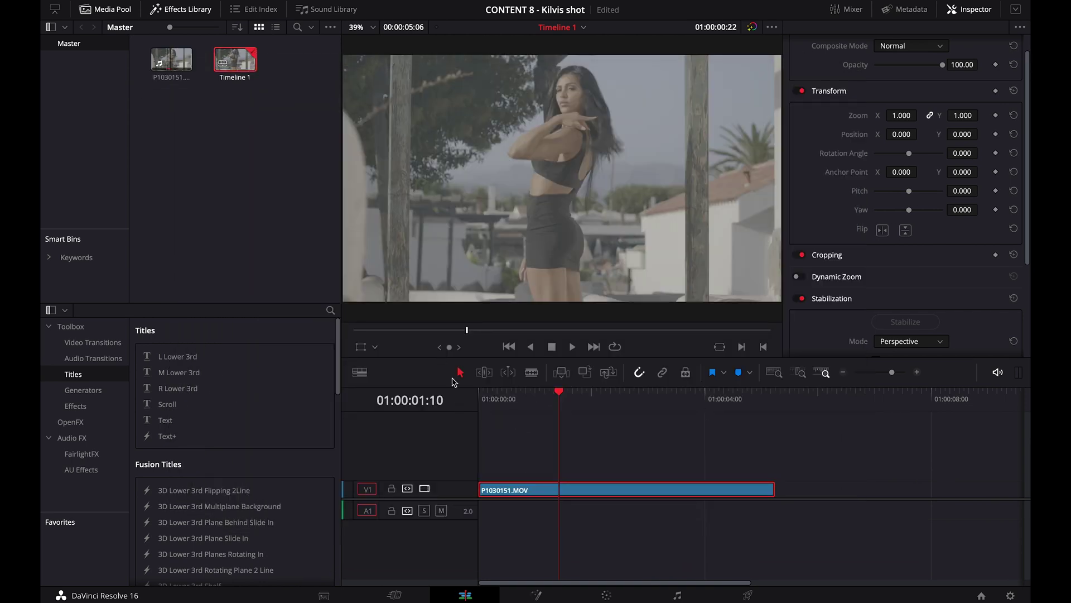
# Check the video frame rate of the P1030151 source clip in its clip attributes
pyautogui.rightClick(172, 51)
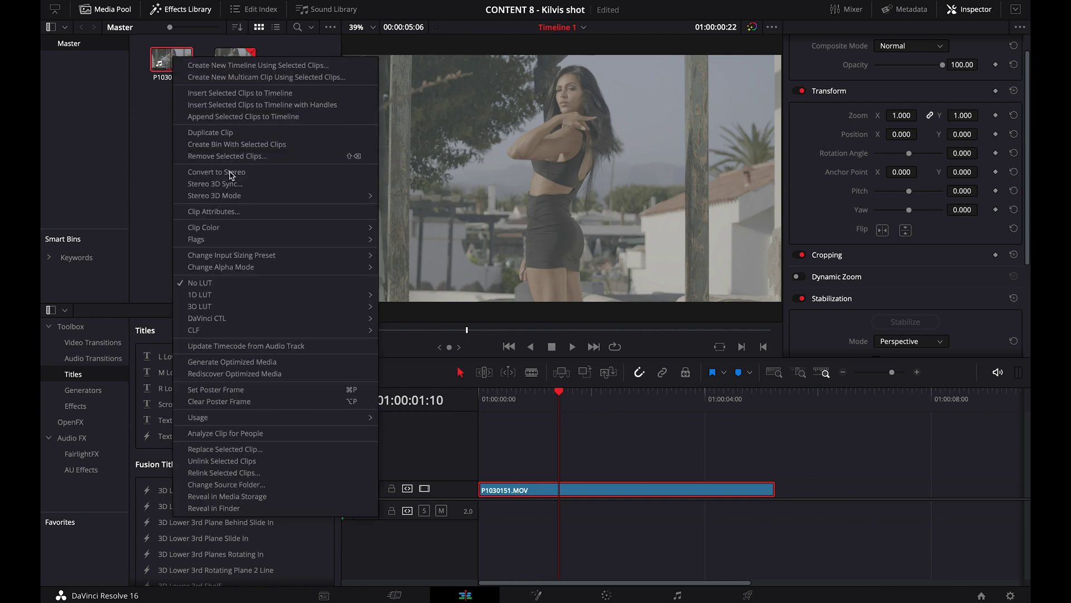
pyautogui.click(233, 217)
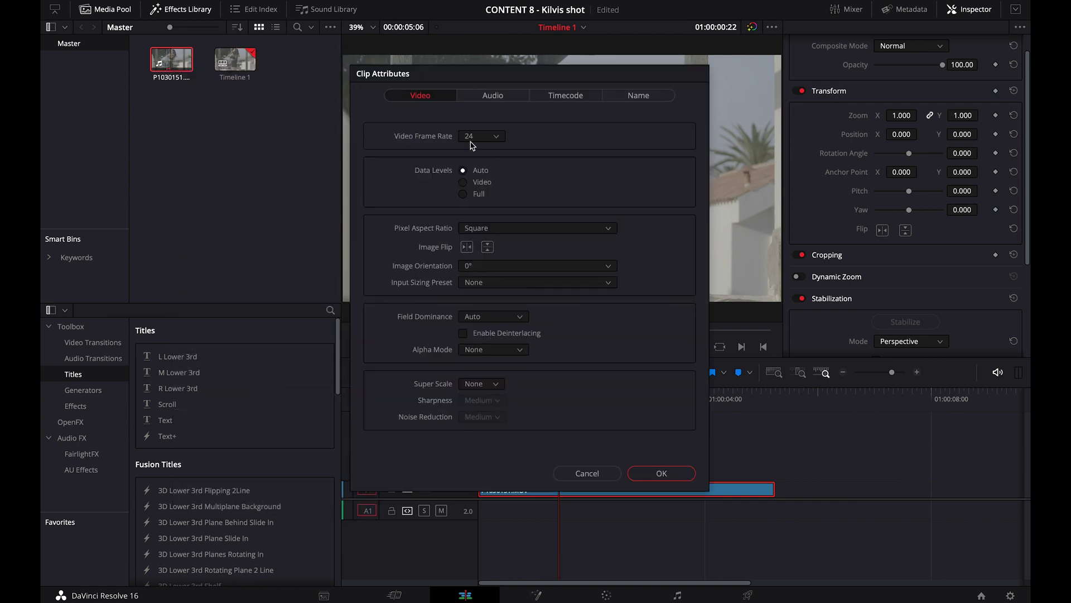
pyautogui.click(660, 473)
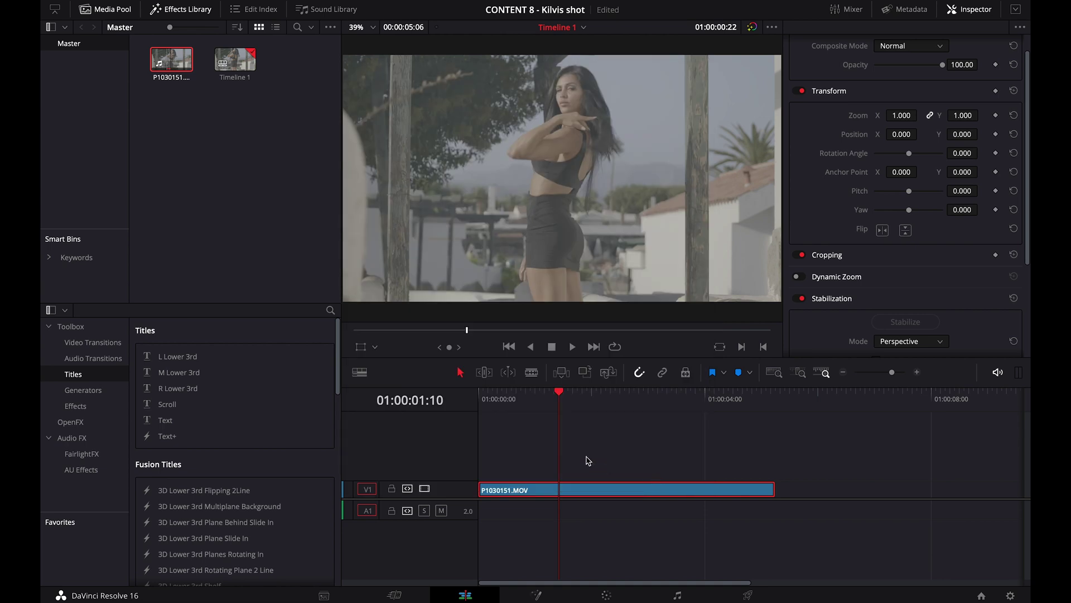
# Examine the model's pose and the lighting at several points along the timeline clip
pyautogui.click(580, 403)
pyautogui.click(608, 405)
pyautogui.click(635, 404)
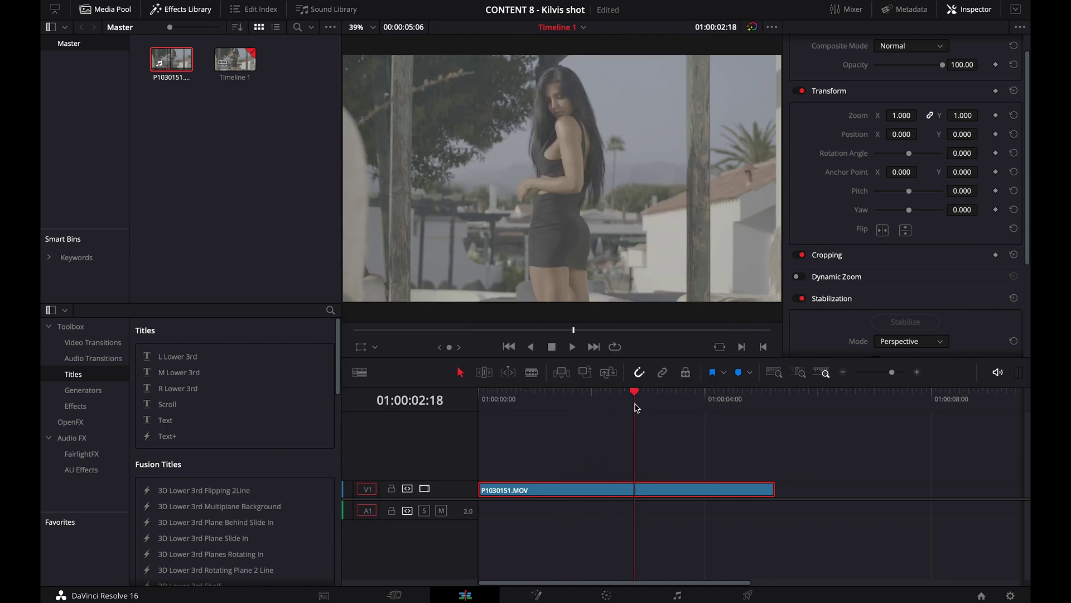
pyautogui.click(643, 405)
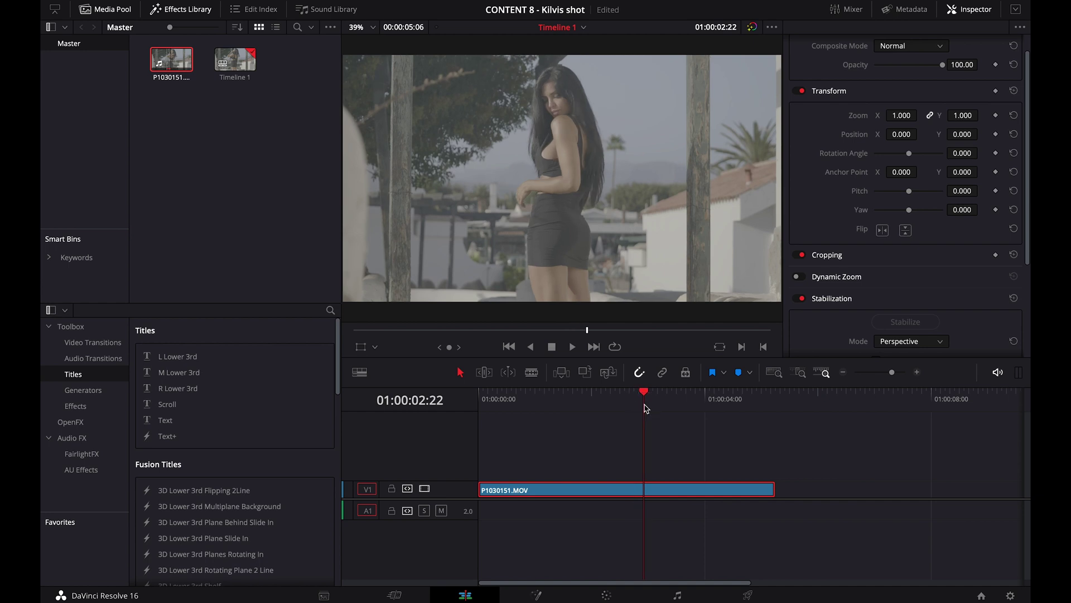
pyautogui.moveTo(562, 402); pyautogui.dragTo(635, 427)
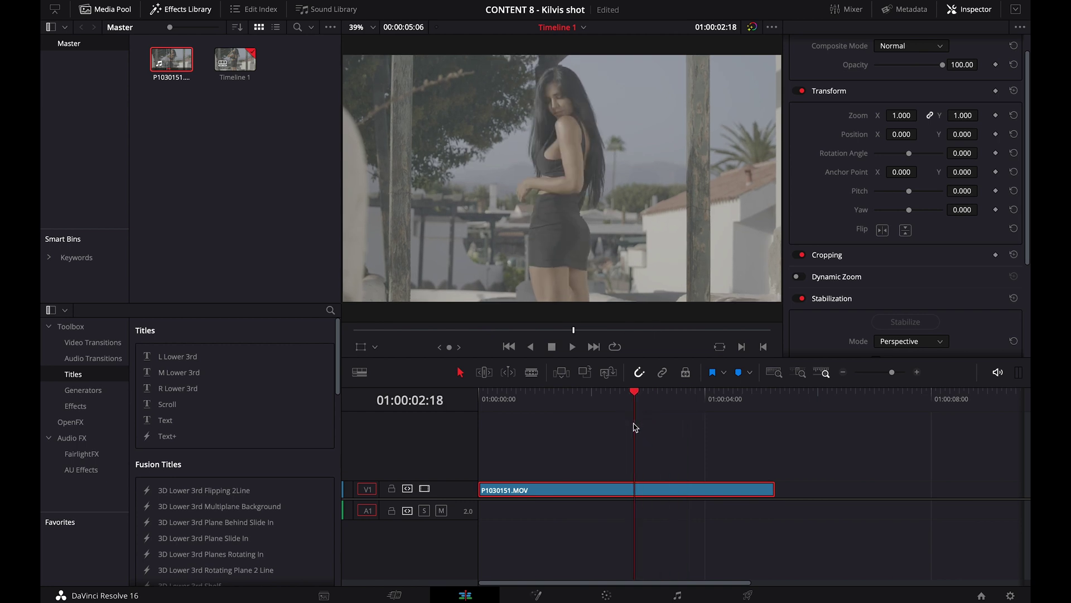
pyautogui.click(663, 405)
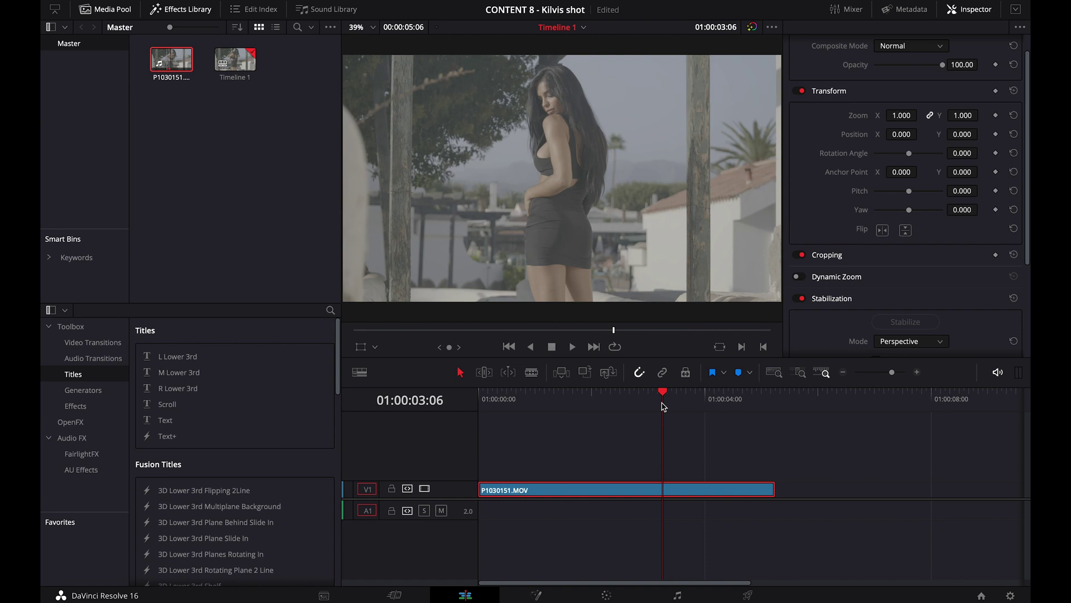
pyautogui.moveTo(578, 403); pyautogui.dragTo(631, 417)
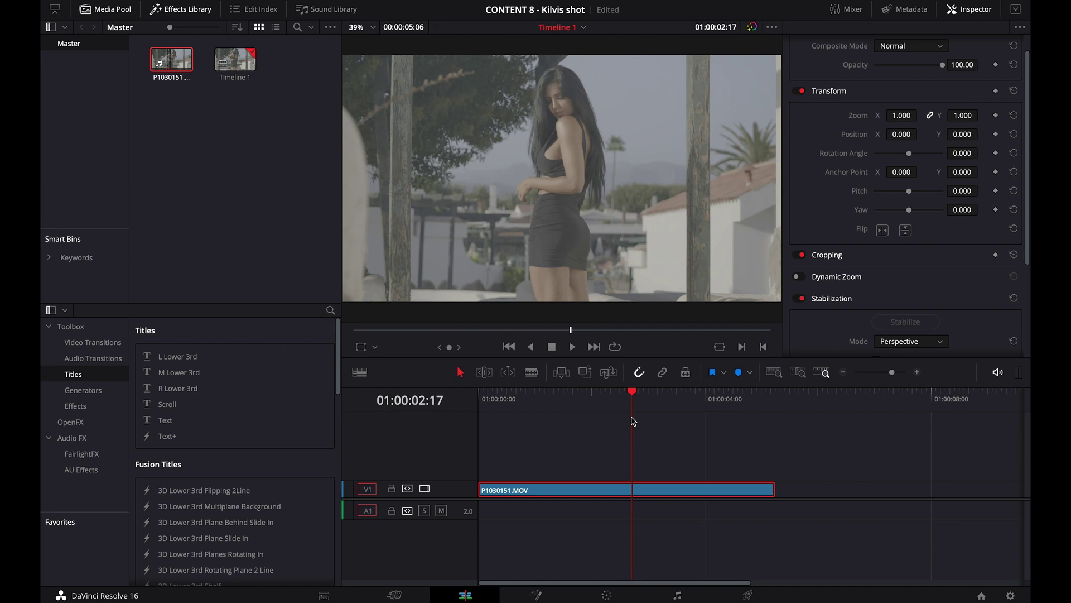
pyautogui.click(521, 399)
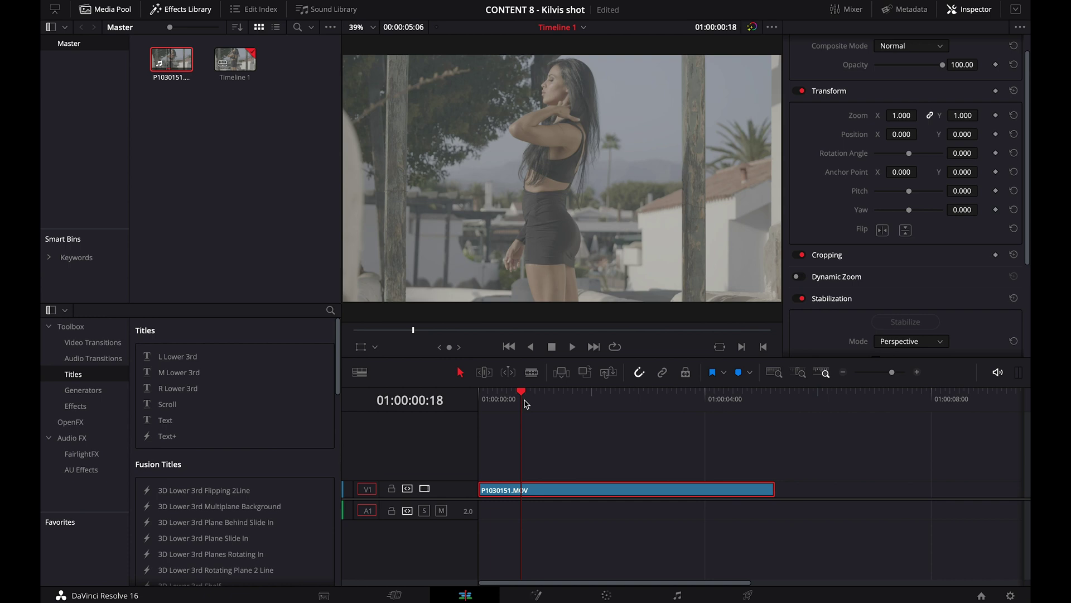
pyautogui.click(535, 403)
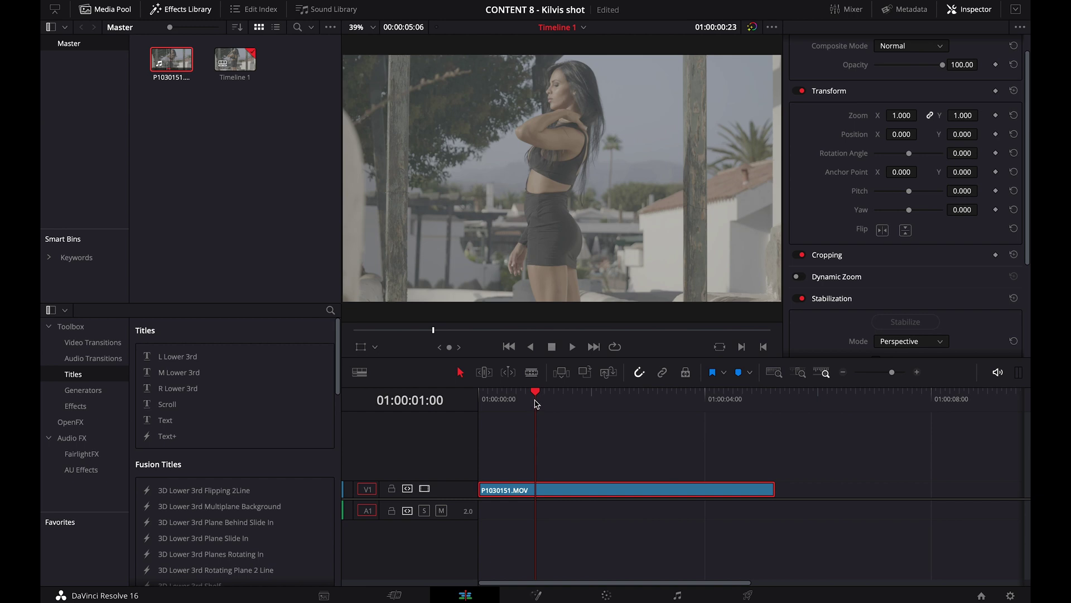
pyautogui.click(585, 402)
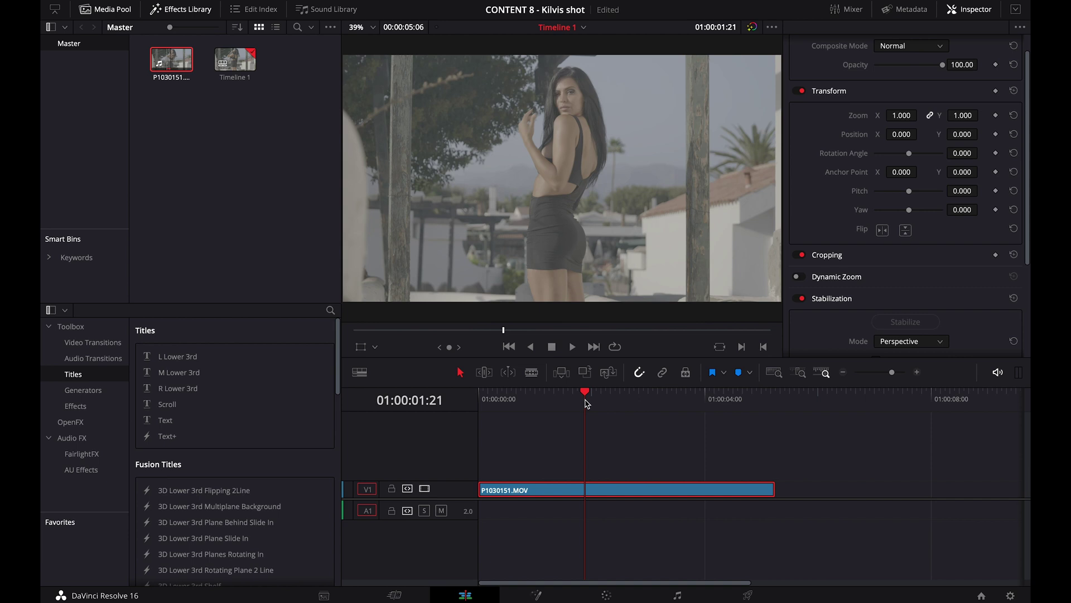
pyautogui.click(611, 403)
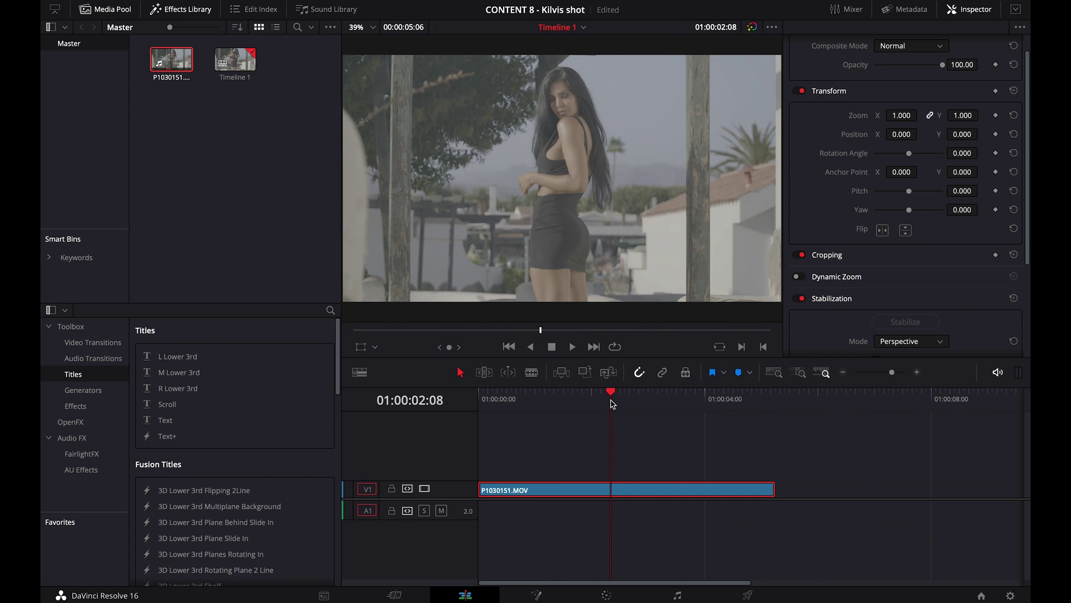
pyautogui.moveTo(612, 403); pyautogui.dragTo(667, 406)
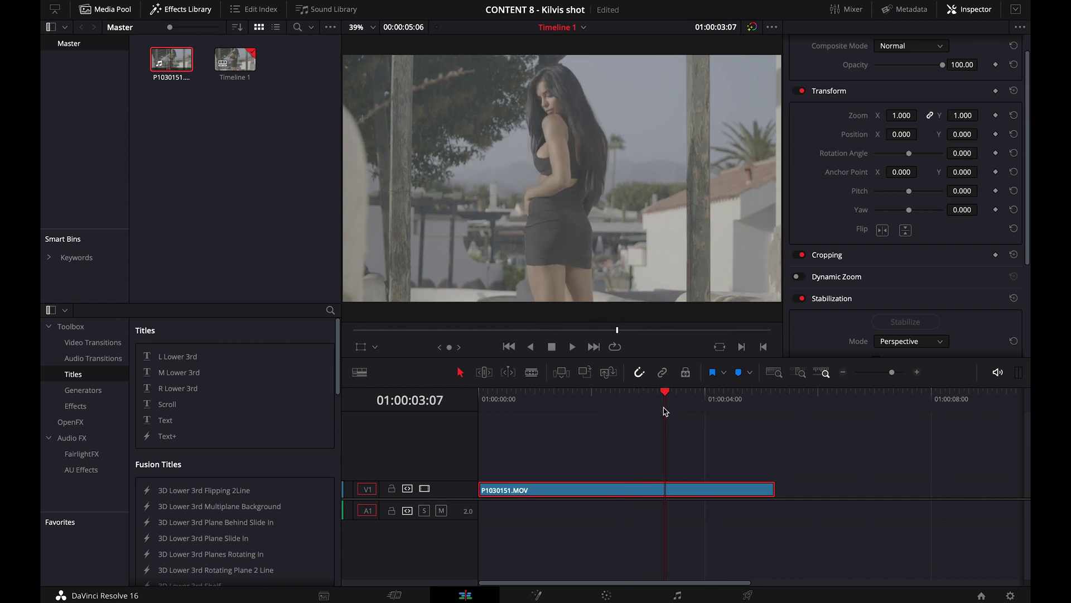
# On the Color page, add two serial nodes after the clip's first node
pyautogui.click(605, 594)
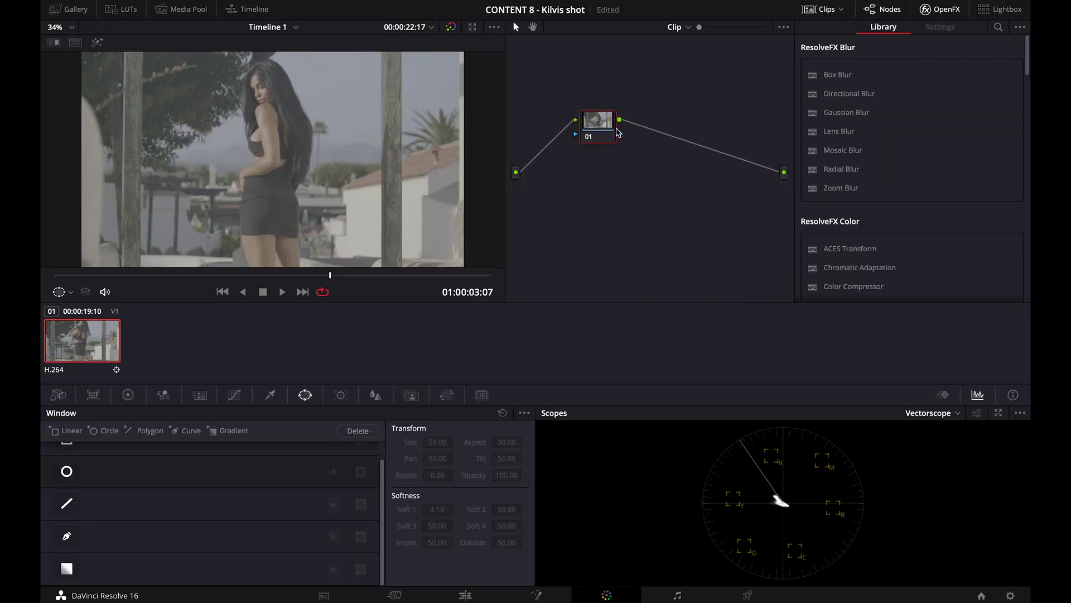
pyautogui.rightClick(618, 133)
pyautogui.moveTo(647, 189)
pyautogui.click(745, 190)
pyautogui.rightClick(654, 133)
pyautogui.moveTo(692, 188)
pyautogui.click(772, 187)
# Label the first node VLOG
pyautogui.rightClick(603, 130)
pyautogui.click(603, 130)
pyautogui.rightClick(603, 130)
pyautogui.click(623, 151)
pyautogui.write('VLOG')
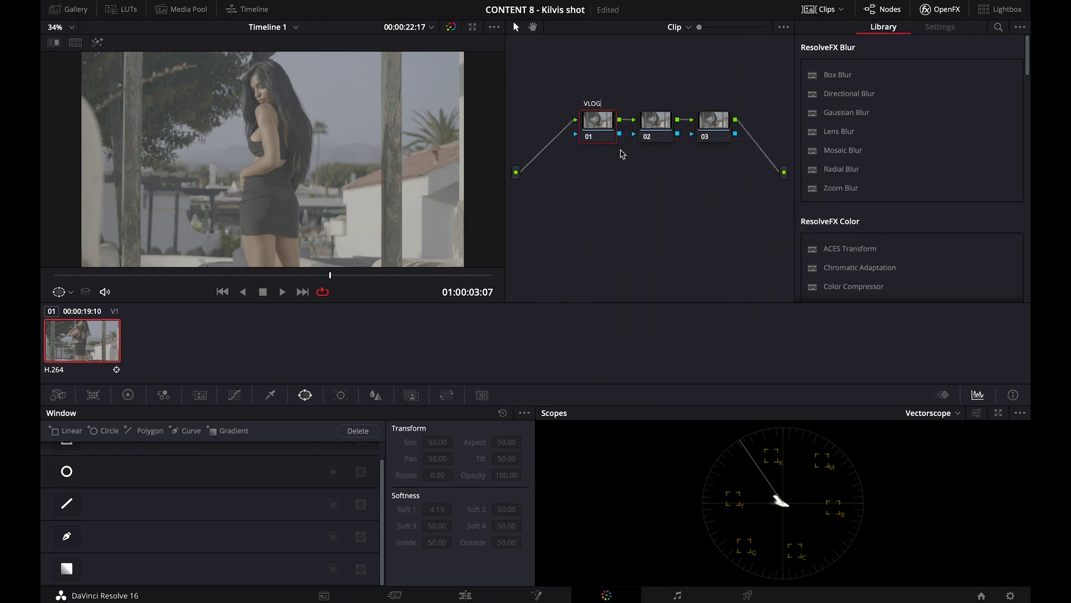
pyautogui.press('Return')
# Label the second node PRIM and the third node WB
pyautogui.click(642, 138)
pyautogui.rightClick(664, 130)
pyautogui.click(690, 151)
pyautogui.press('Return')
pyautogui.rightClick(715, 125)
pyautogui.click(731, 146)
pyautogui.write('WB')
pyautogui.press('Return')
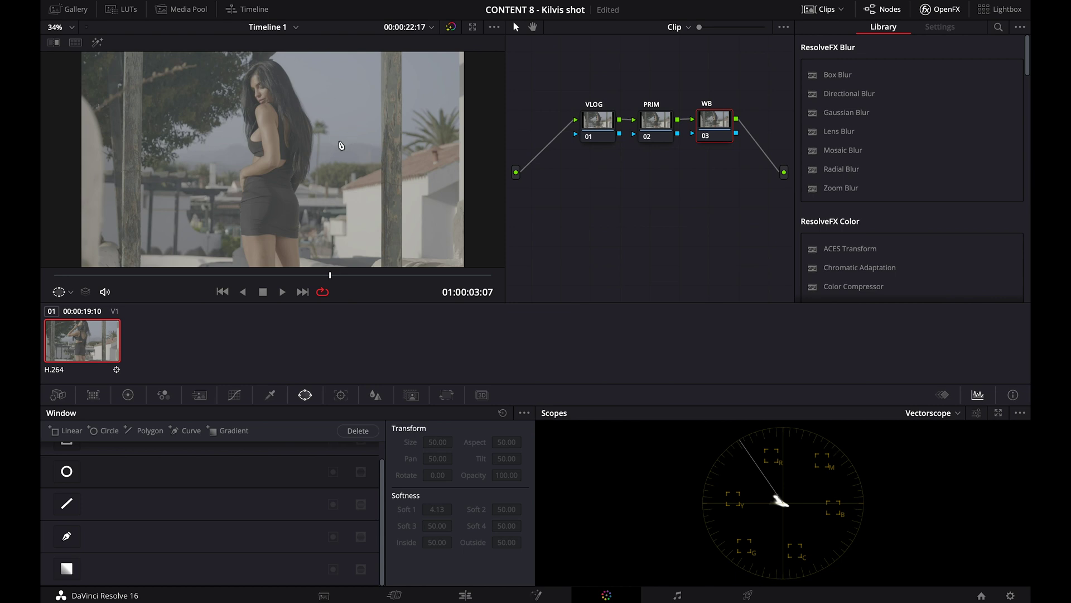
# Apply the Panasonic V-Log to V-709 LUT to the VLOG node
pyautogui.click(597, 129)
pyautogui.click(121, 9)
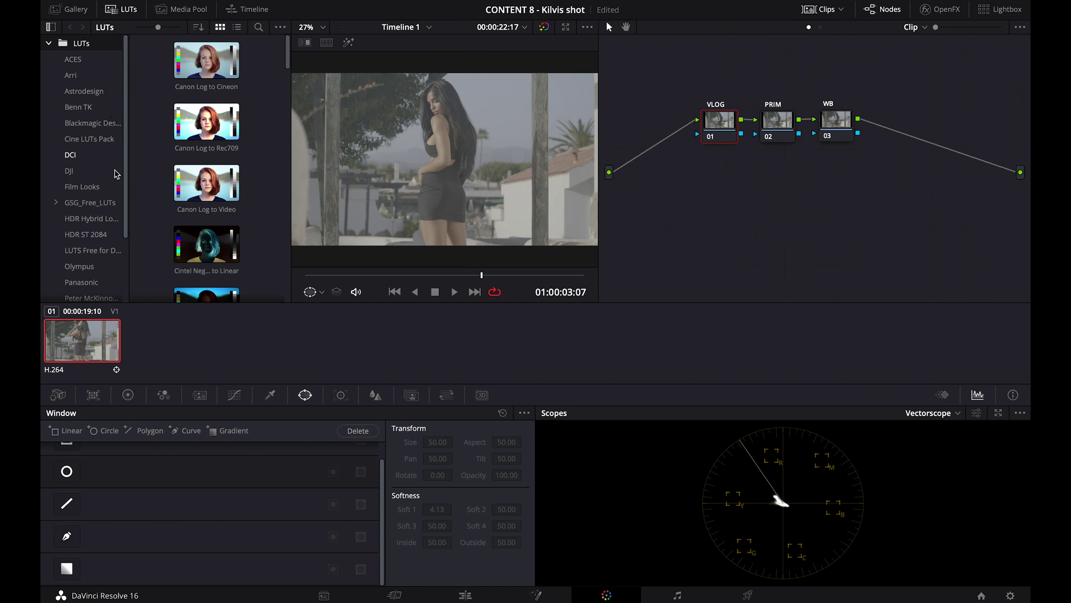
pyautogui.moveTo(129, 223); pyautogui.dragTo(143, 223)
pyautogui.scroll(-2, 89, 223)
pyautogui.click(89, 251)
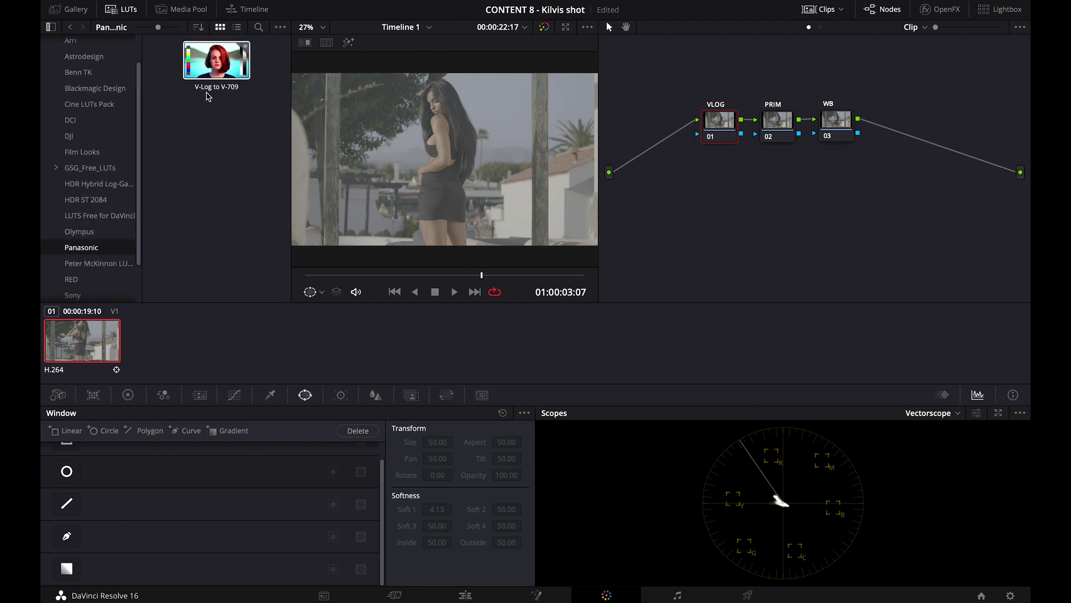
pyautogui.moveTo(206, 96); pyautogui.dragTo(723, 136)
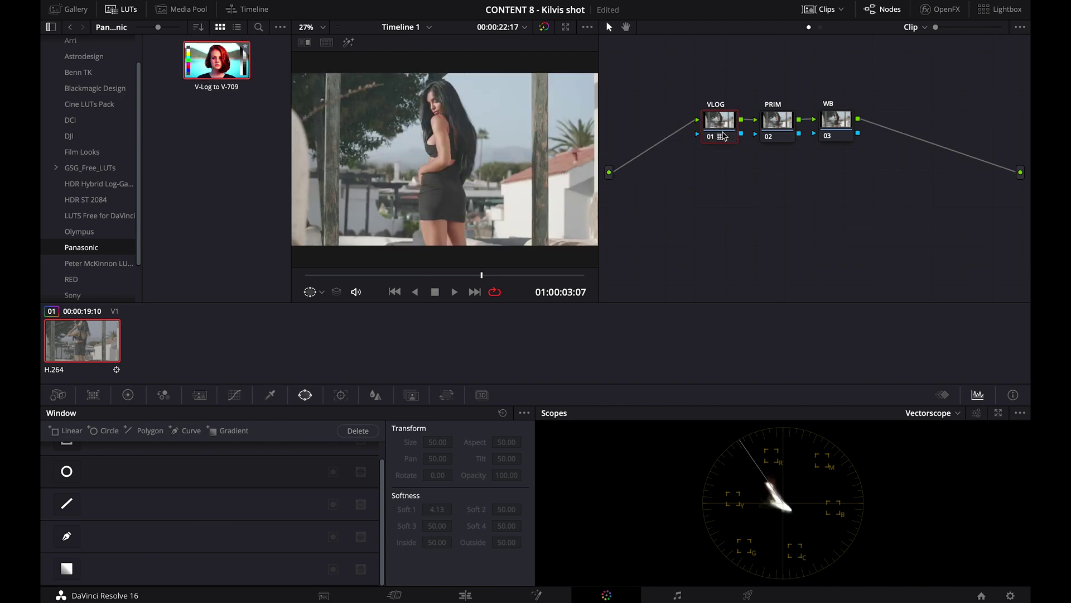
# Switch the scope to Waveform and move the playhead to 01:00:04:06
pyautogui.click(918, 420)
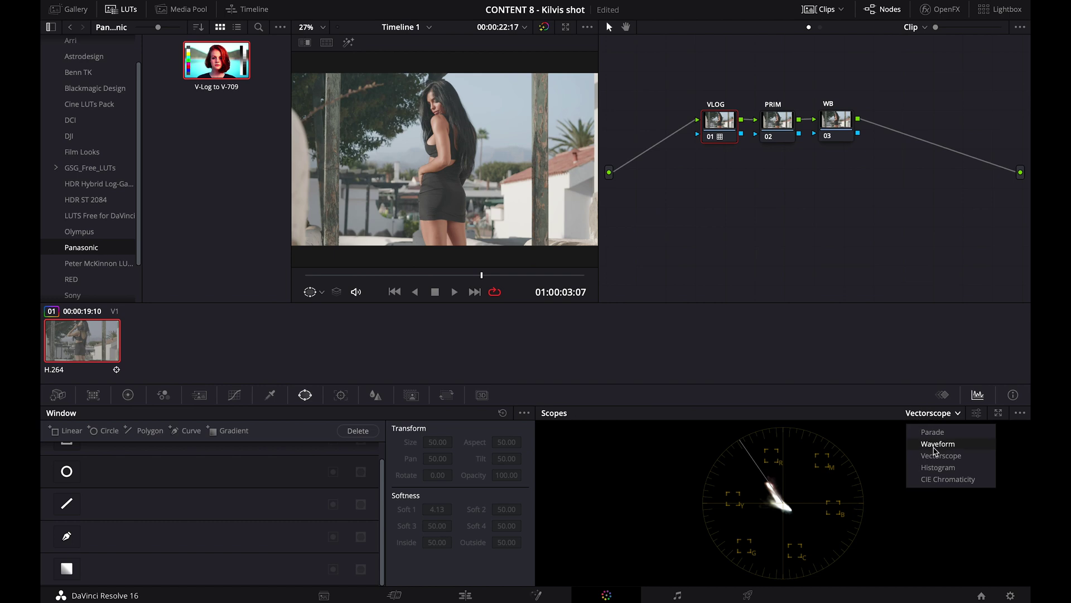
pyautogui.click(935, 445)
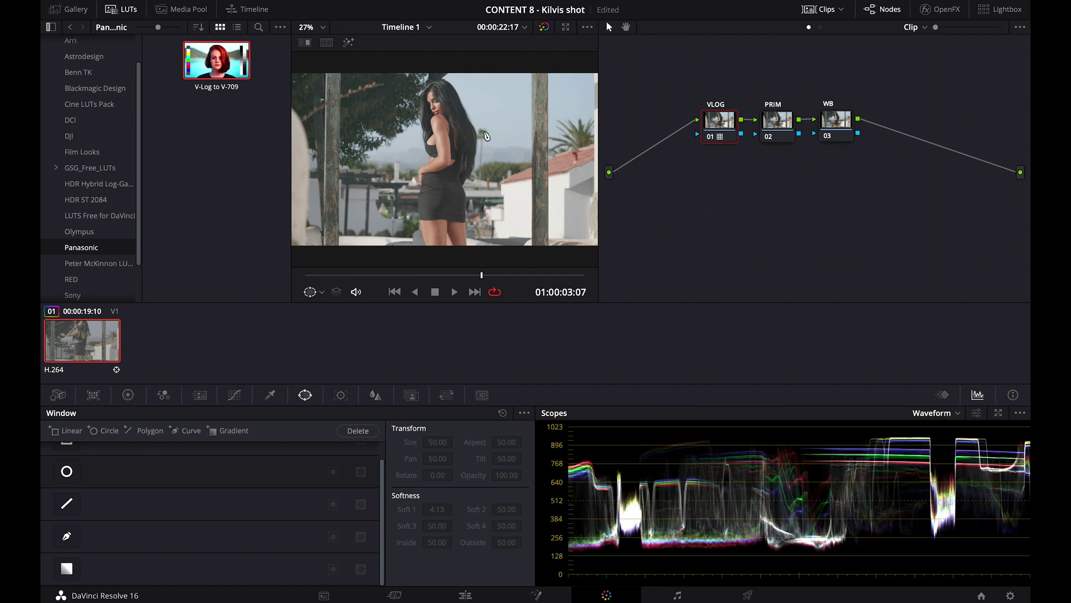
pyautogui.click(394, 276)
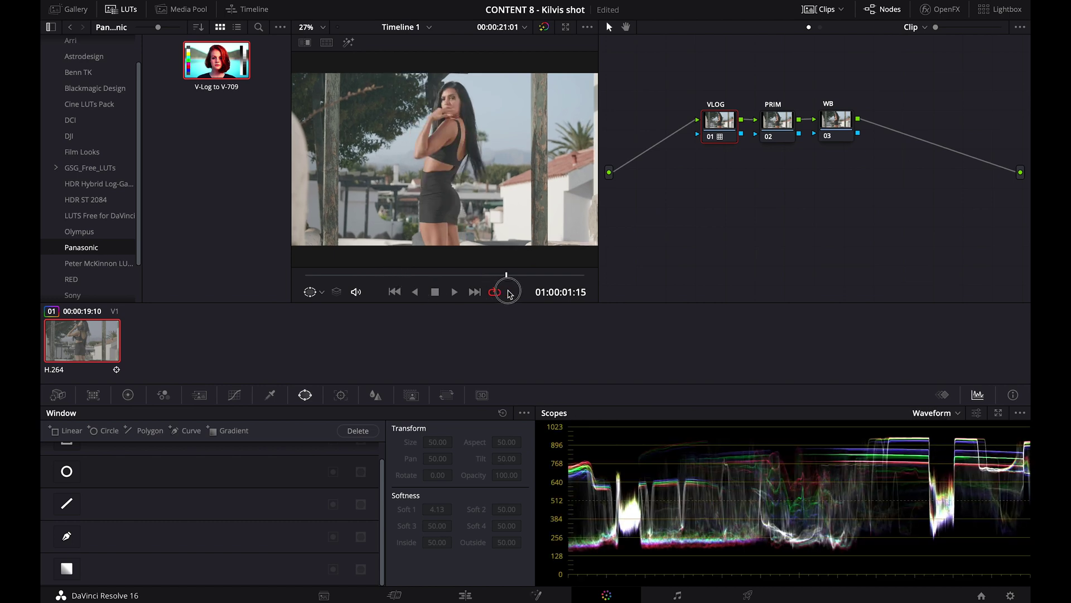
pyautogui.click(528, 294)
pyautogui.moveTo(529, 296); pyautogui.dragTo(534, 295)
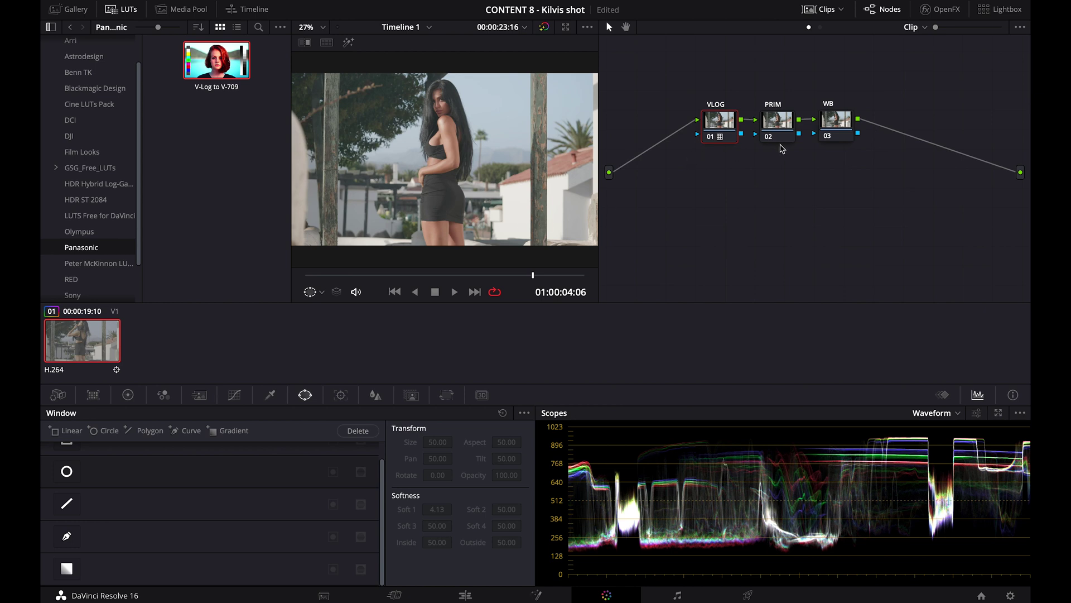
# On the PRIM node, set the master Lift to -0.10, Gamma to 0.10 and Gain to 0.86 with the primaries wheels
pyautogui.click(779, 123)
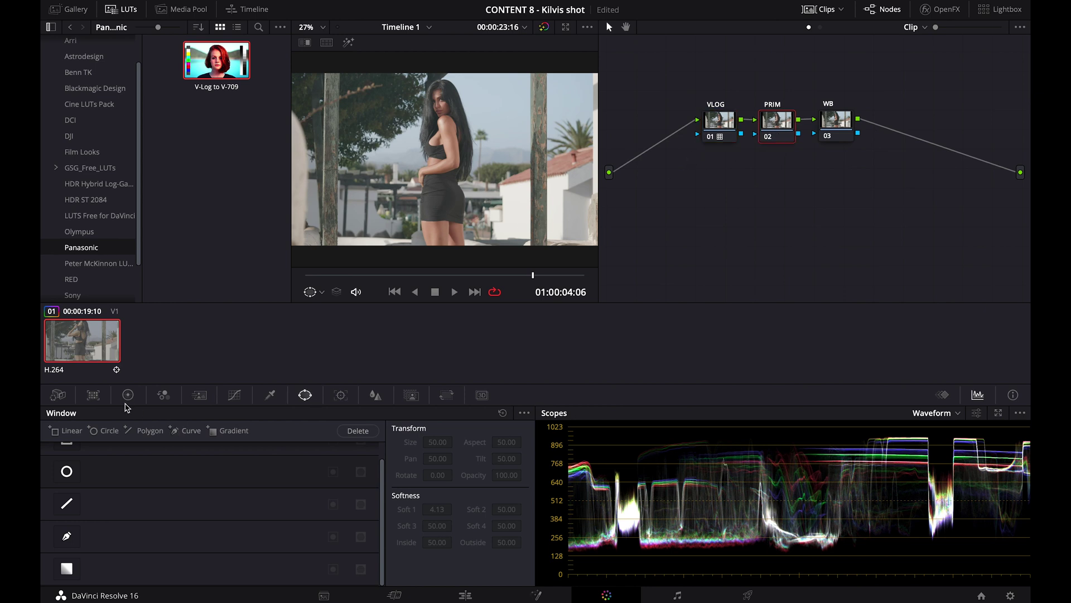
pyautogui.click(127, 397)
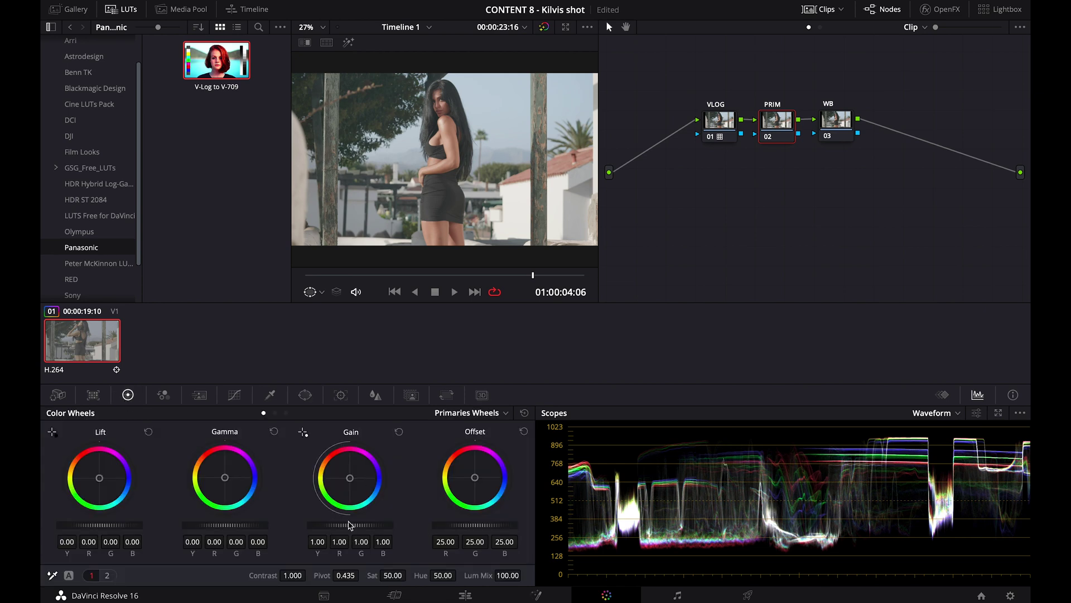
pyautogui.moveTo(115, 525); pyautogui.dragTo(70, 524)
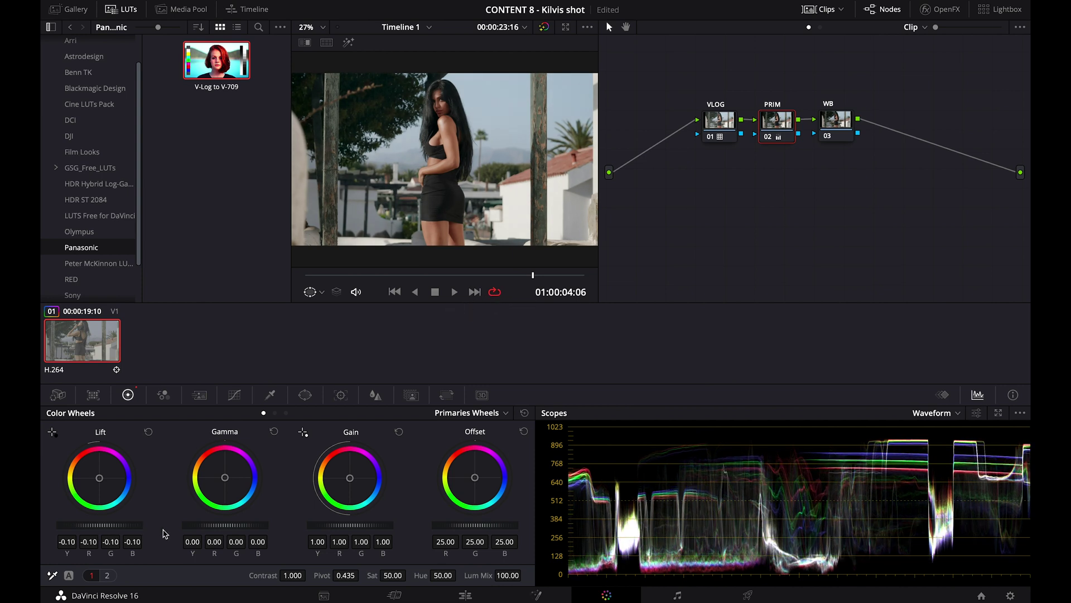
pyautogui.moveTo(218, 527); pyautogui.dragTo(251, 530)
pyautogui.moveTo(357, 527); pyautogui.dragTo(333, 530)
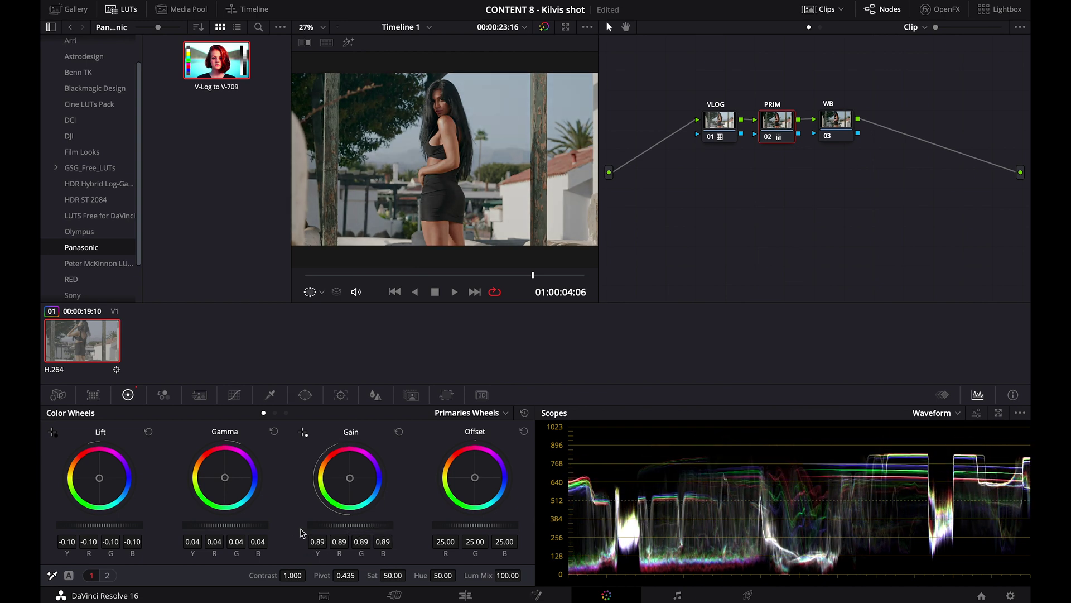
pyautogui.moveTo(231, 530); pyautogui.dragTo(343, 525)
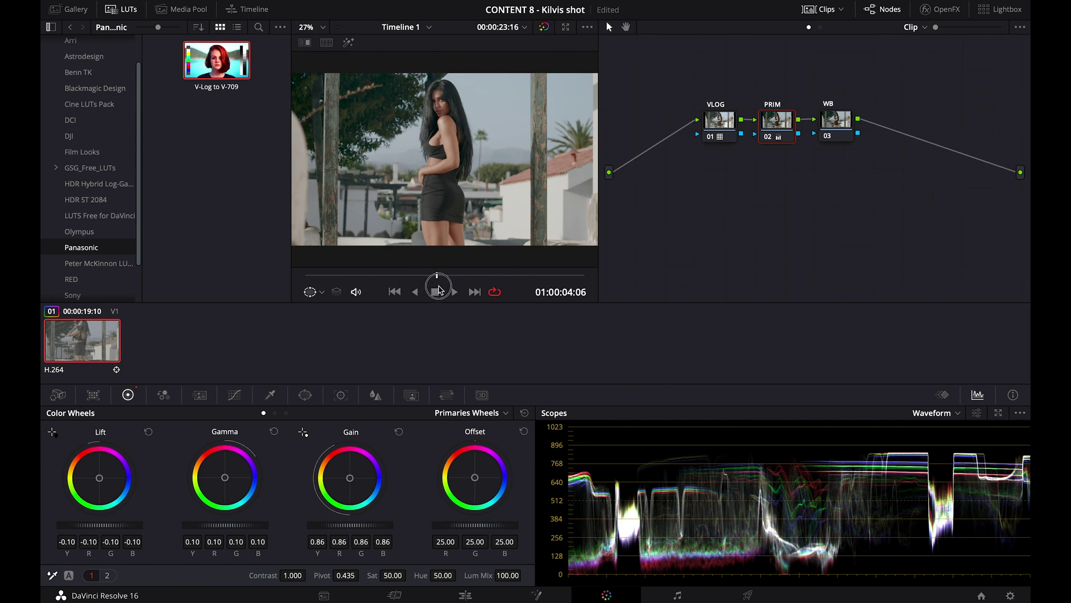
# Scrub through the clip to 01:00:02:03, hide the clip thumbnails and widen the viewer
pyautogui.click(450, 276)
pyautogui.moveTo(450, 276); pyautogui.dragTo(394, 291)
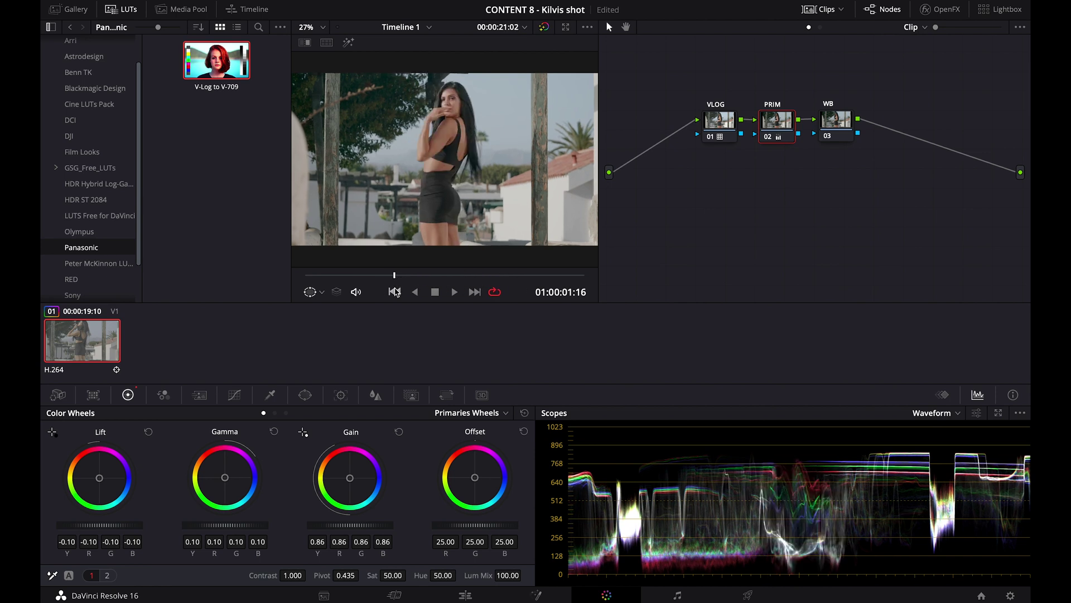
pyautogui.click(425, 275)
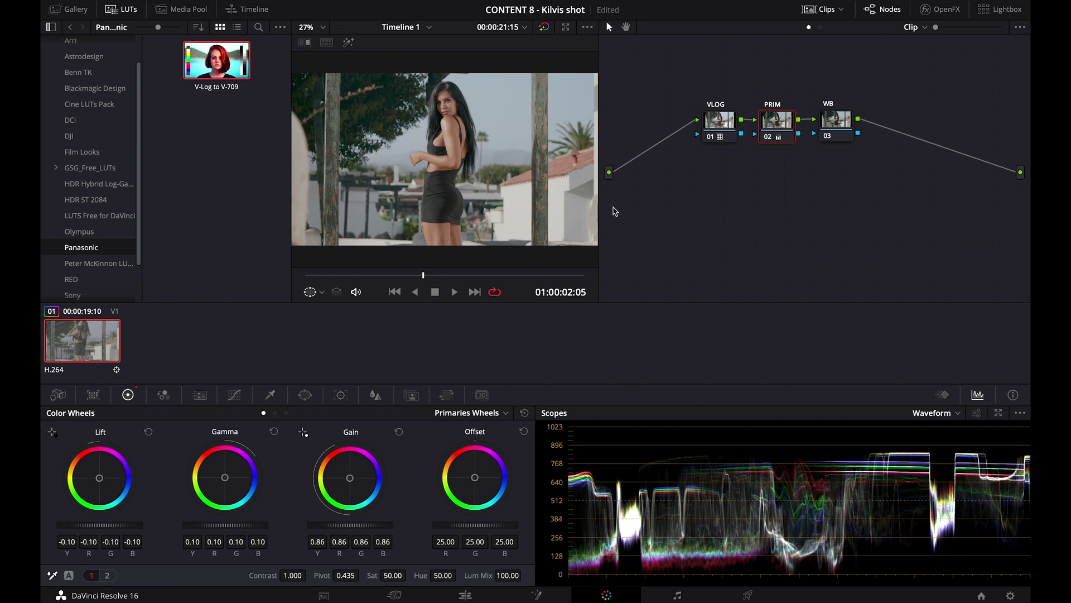
pyautogui.moveTo(420, 282)
pyautogui.mouseDown()
pyautogui.moveTo(445, 281)
pyautogui.moveTo(420, 281)
pyautogui.mouseUp()
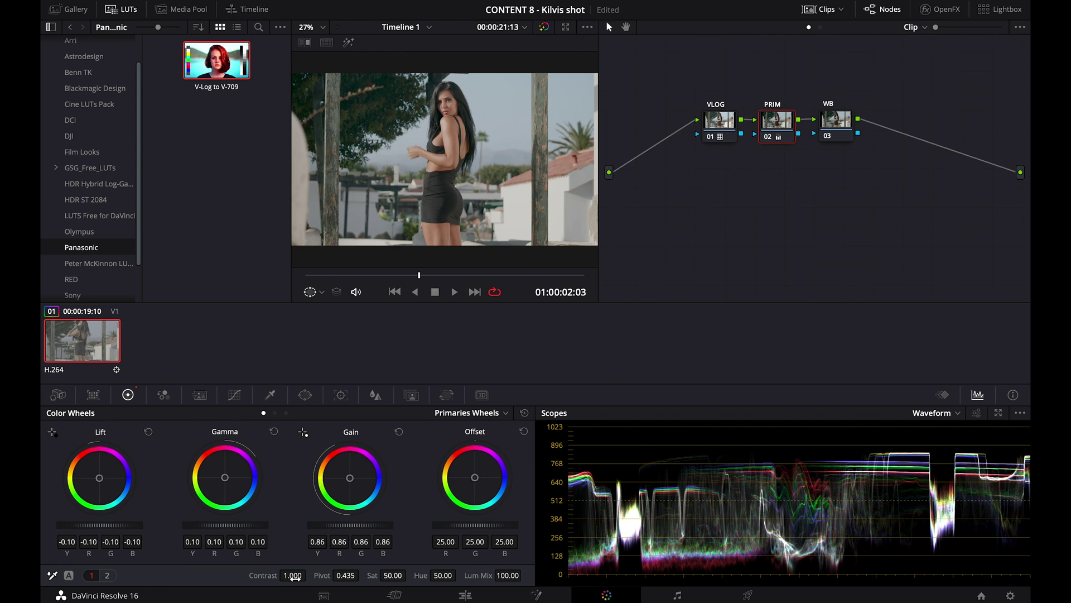
pyautogui.click(820, 9)
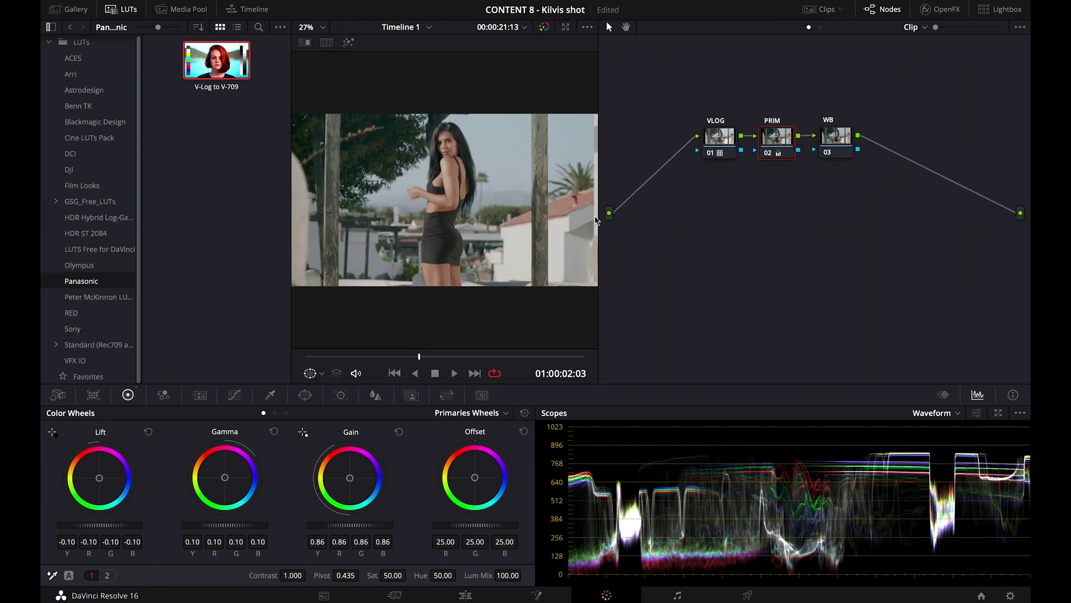
pyautogui.moveTo(598, 305); pyautogui.dragTo(765, 304)
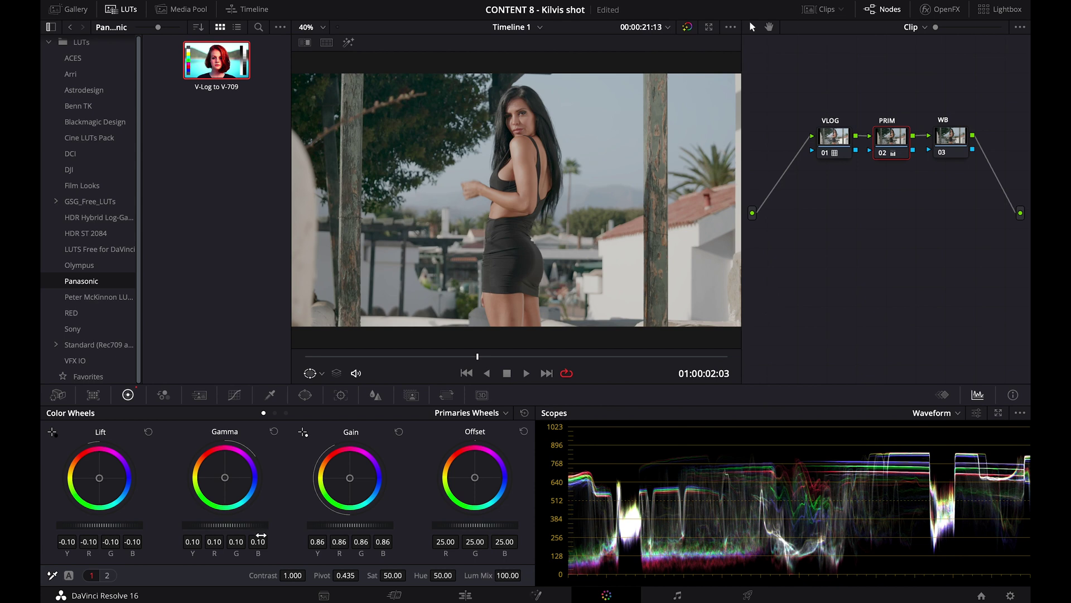
# On the PRIM node, set Contrast to 1.130 and Pivot to 0.282
pyautogui.moveTo(301, 574); pyautogui.dragTo(462, 341)
pyautogui.moveTo(287, 576); pyautogui.dragTo(386, 589)
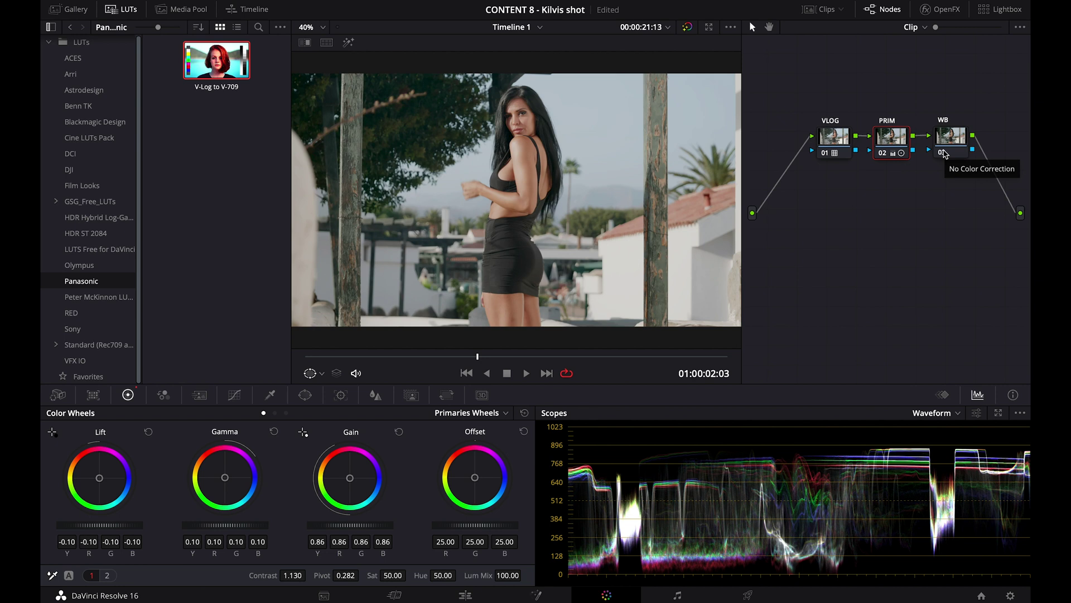
# Select the WB node and switch the scope to Vectorscope
pyautogui.click(950, 144)
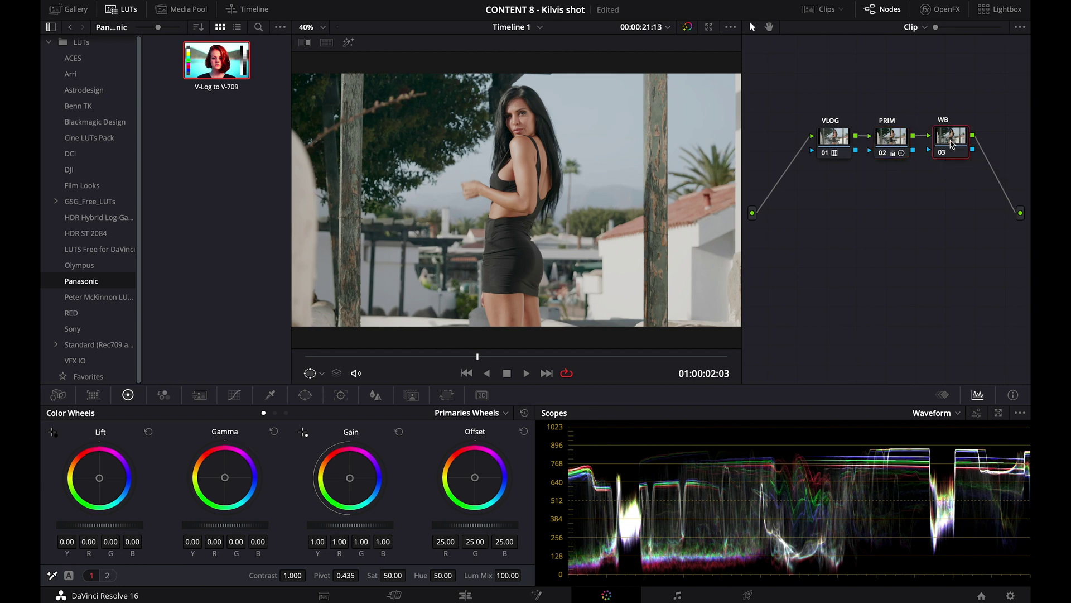
pyautogui.click(941, 419)
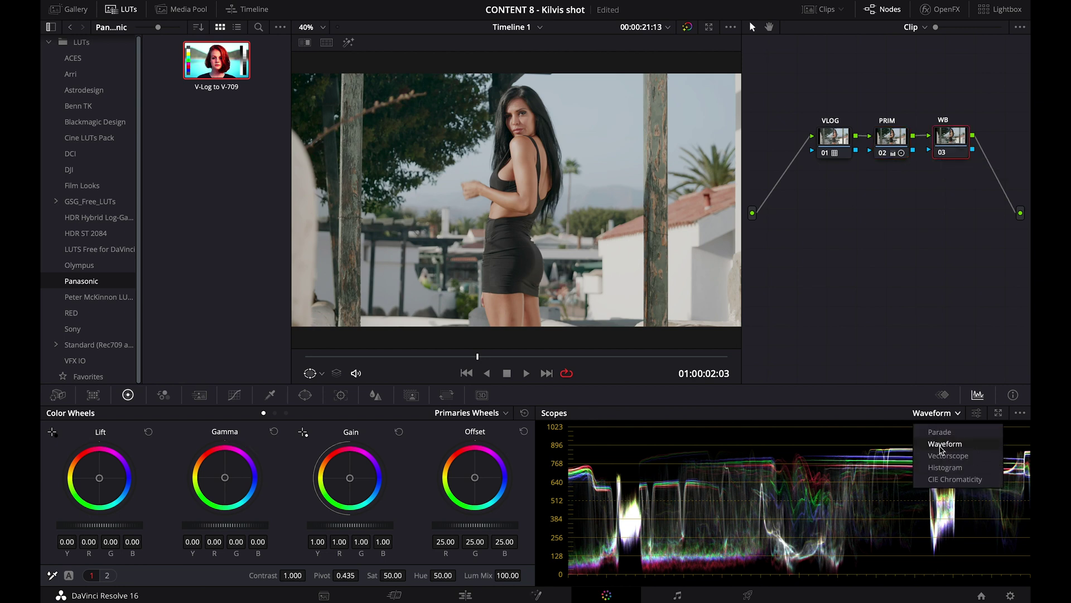
pyautogui.click(941, 458)
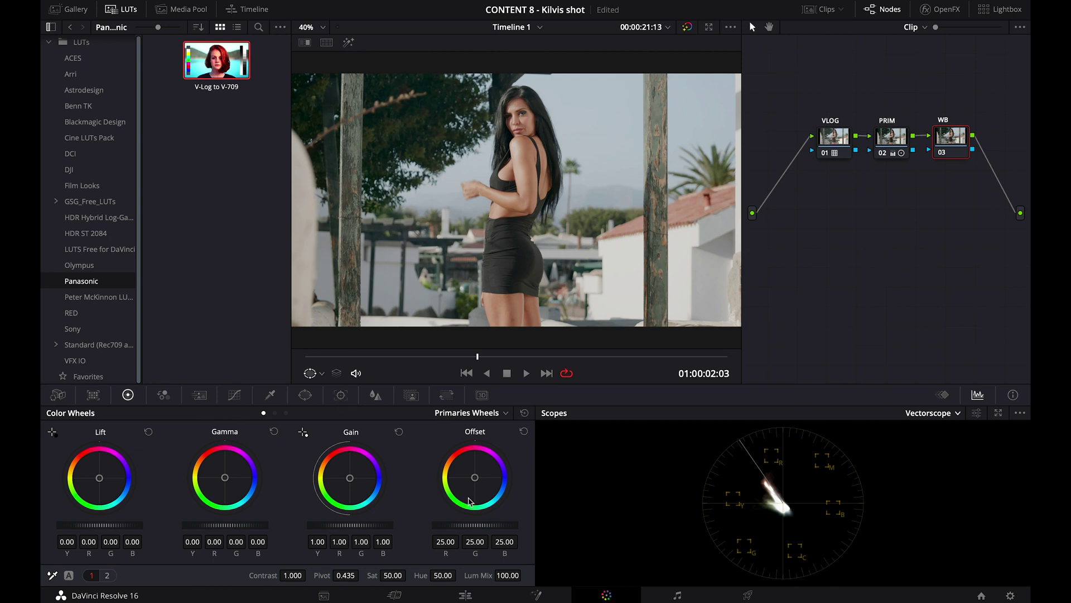
# Balance the WB node's Offset to R 27.93, G 23.54, B 25.62 and nudge Gamma blue to -0.01
pyautogui.moveTo(475, 480); pyautogui.dragTo(480, 457)
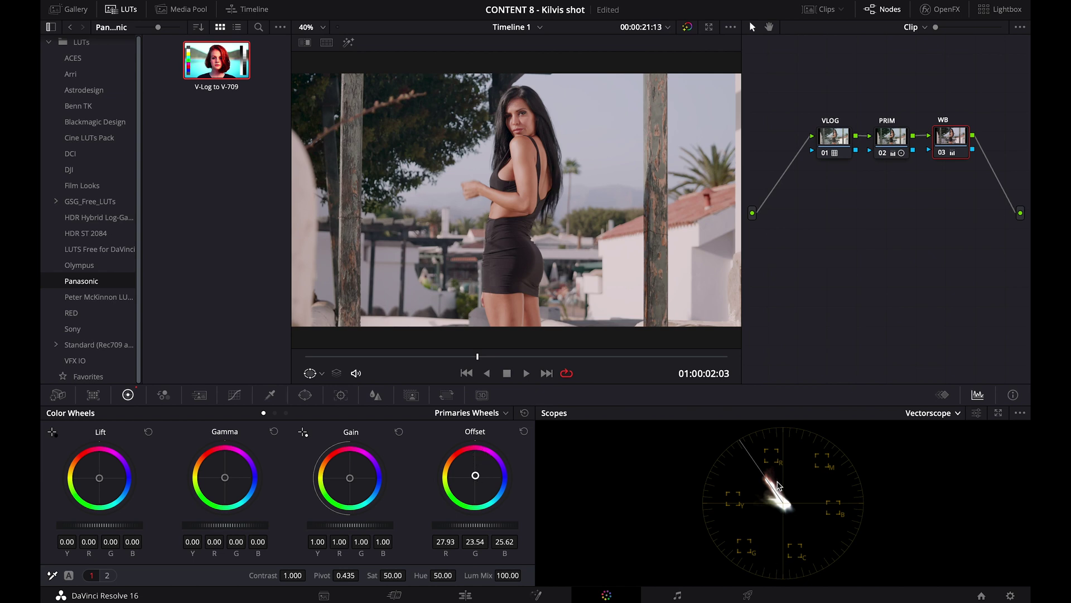
pyautogui.moveTo(227, 481); pyautogui.dragTo(226, 481)
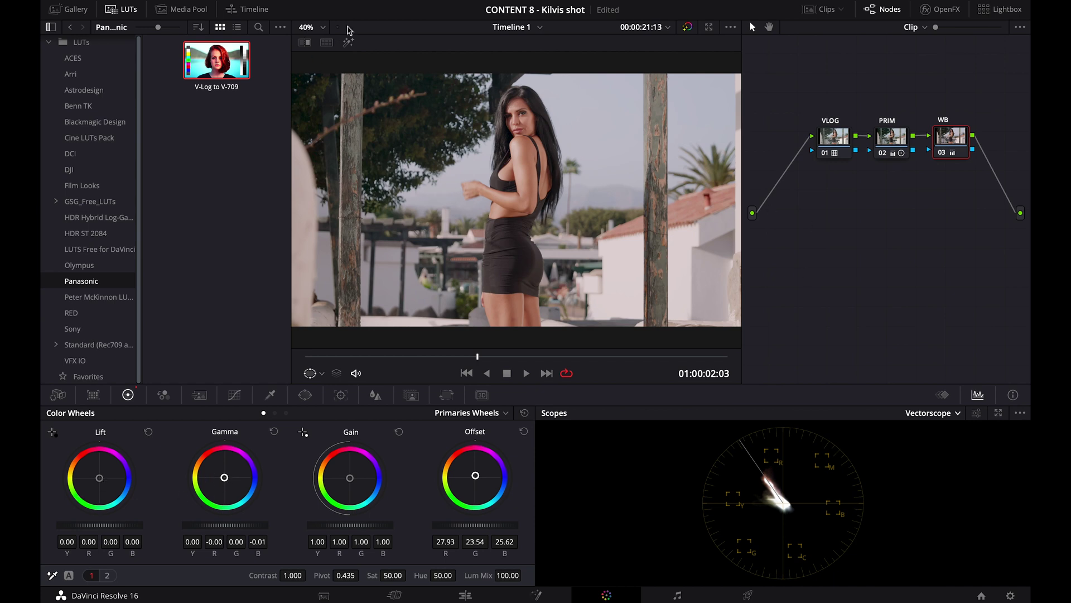
# Add a small circular window over the white wall beside the woman, with Soft 1 at 2.05
pyautogui.click(306, 395)
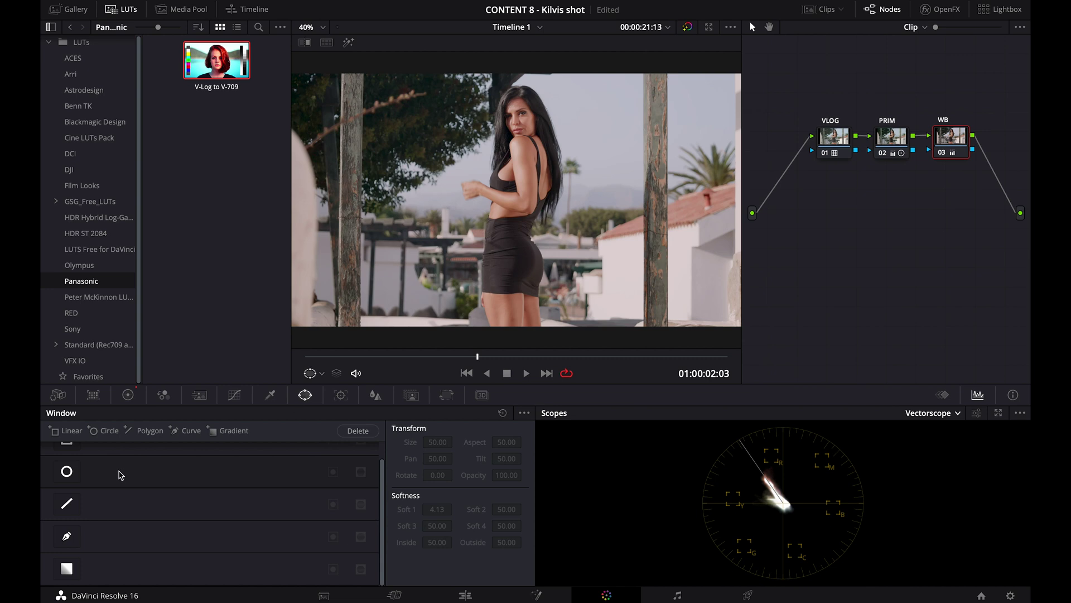
pyautogui.click(63, 474)
pyautogui.moveTo(585, 267); pyautogui.dragTo(636, 288)
pyautogui.moveTo(431, 509); pyautogui.dragTo(380, 509)
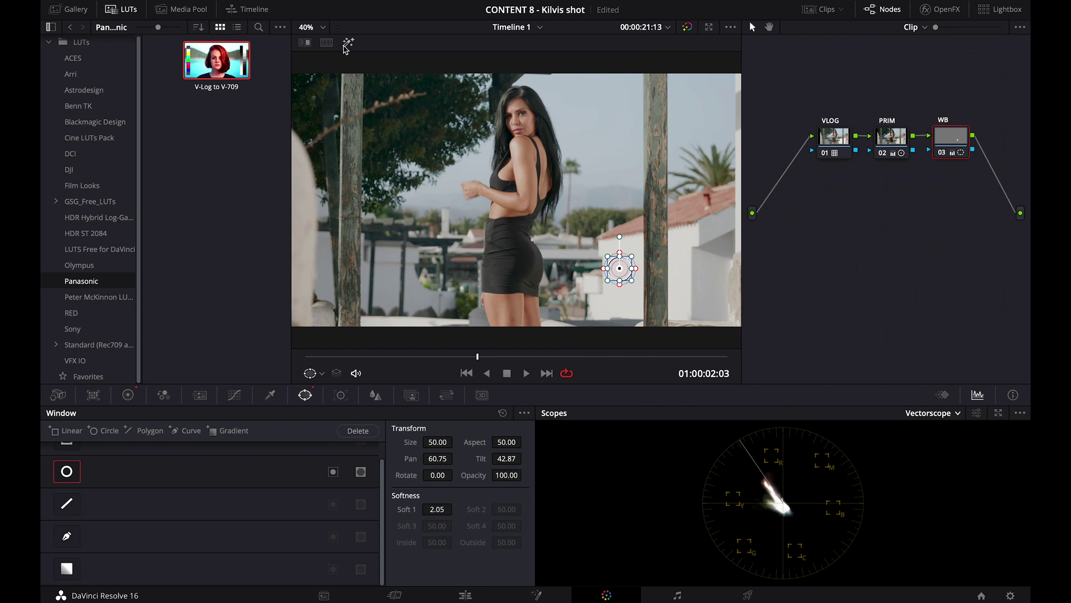
# Highlight the windowed wall sample and neutralise its tint with Gain at R 0.96, G 1.01, B 1.02
pyautogui.click(346, 45)
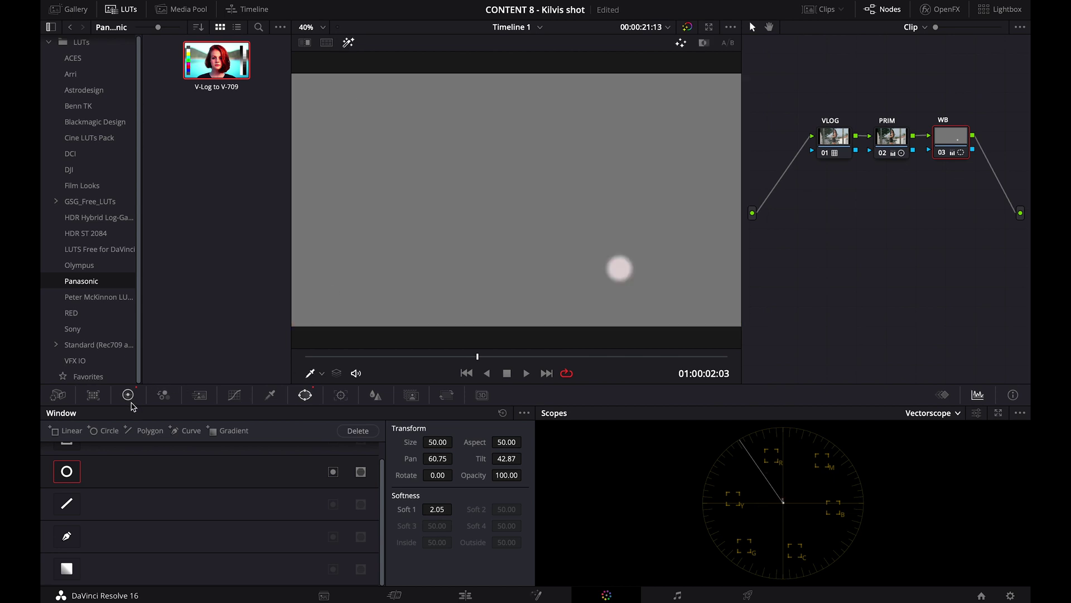
pyautogui.click(128, 395)
pyautogui.moveTo(352, 483); pyautogui.dragTo(351, 480)
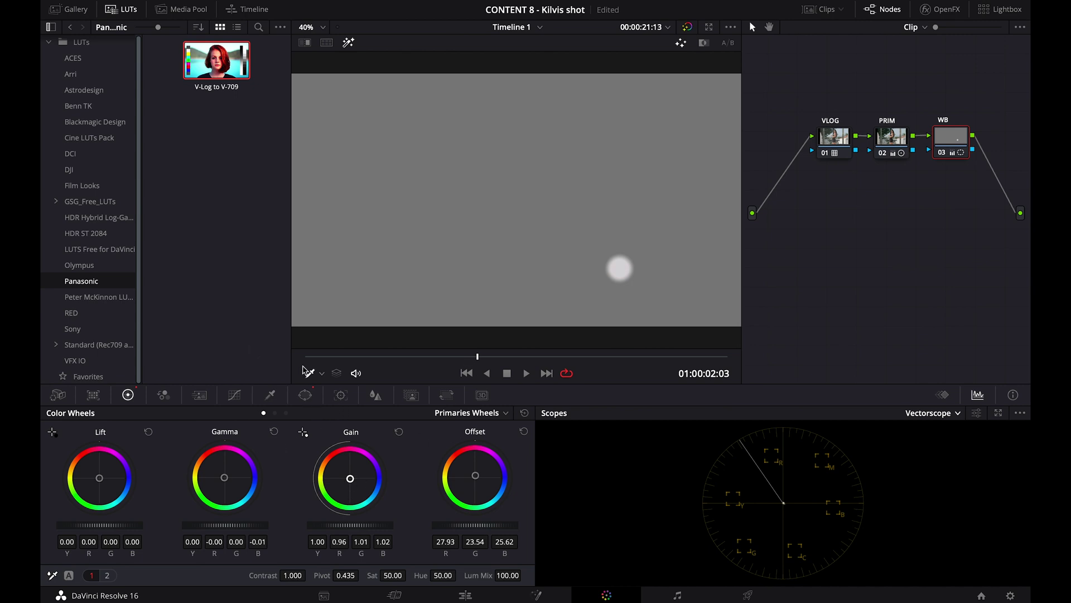
# Move the circular window onto the black skirt and neutralise the shadows by setting Lift red to -0.01
pyautogui.click(321, 373)
pyautogui.click(349, 423)
pyautogui.moveTo(617, 286); pyautogui.dragTo(523, 286)
pyautogui.moveTo(100, 479); pyautogui.dragTo(100, 479)
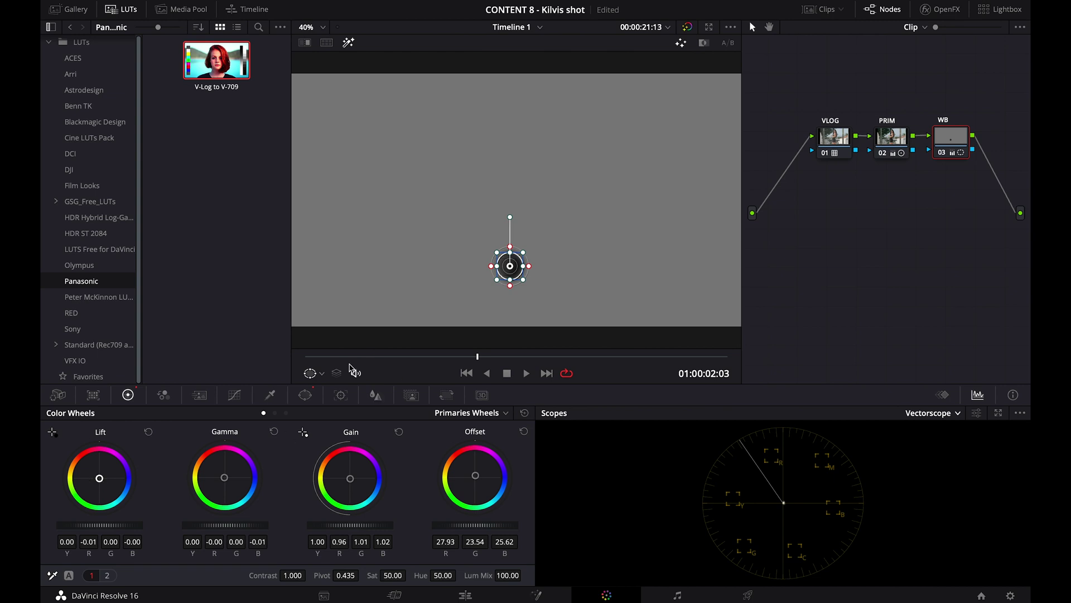
# Turn off the on-screen window overlay and disable the circular window on the WB node
pyautogui.click(323, 372)
pyautogui.click(320, 389)
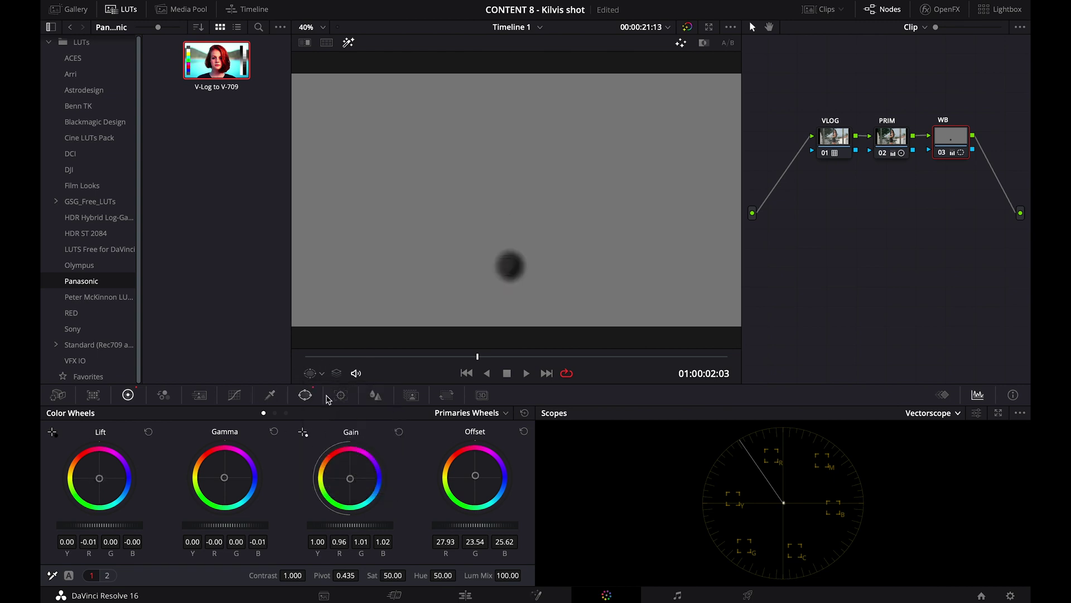
pyautogui.click(313, 395)
pyautogui.click(67, 472)
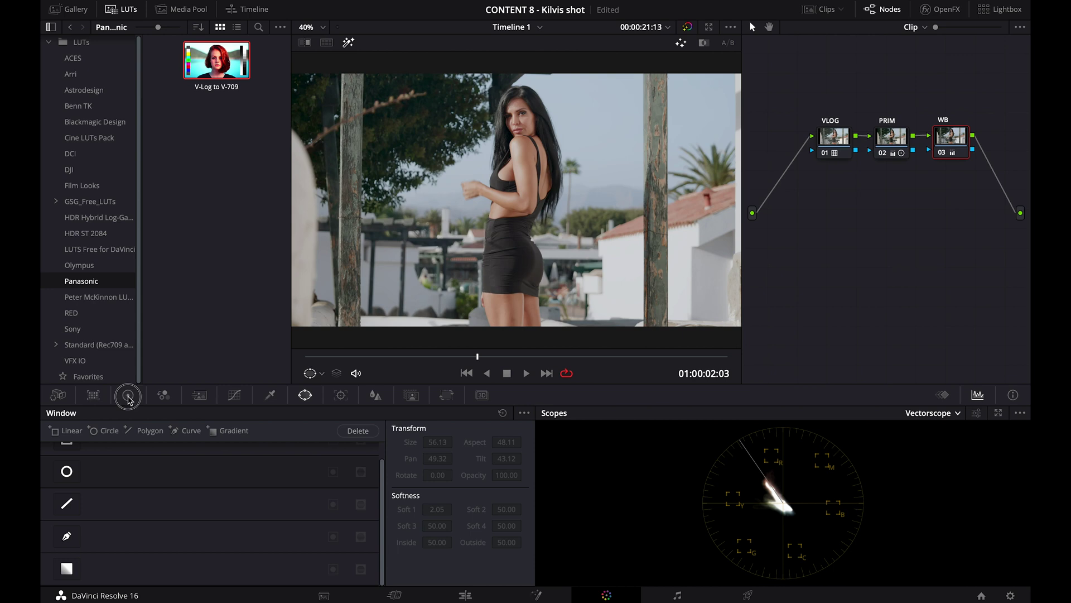
# Set the WB node's saturation to 66.00 and move the playhead to 01:00:02:01
pyautogui.click(128, 394)
pyautogui.moveTo(392, 575); pyautogui.dragTo(447, 589)
pyautogui.moveTo(427, 592); pyautogui.dragTo(430, 589)
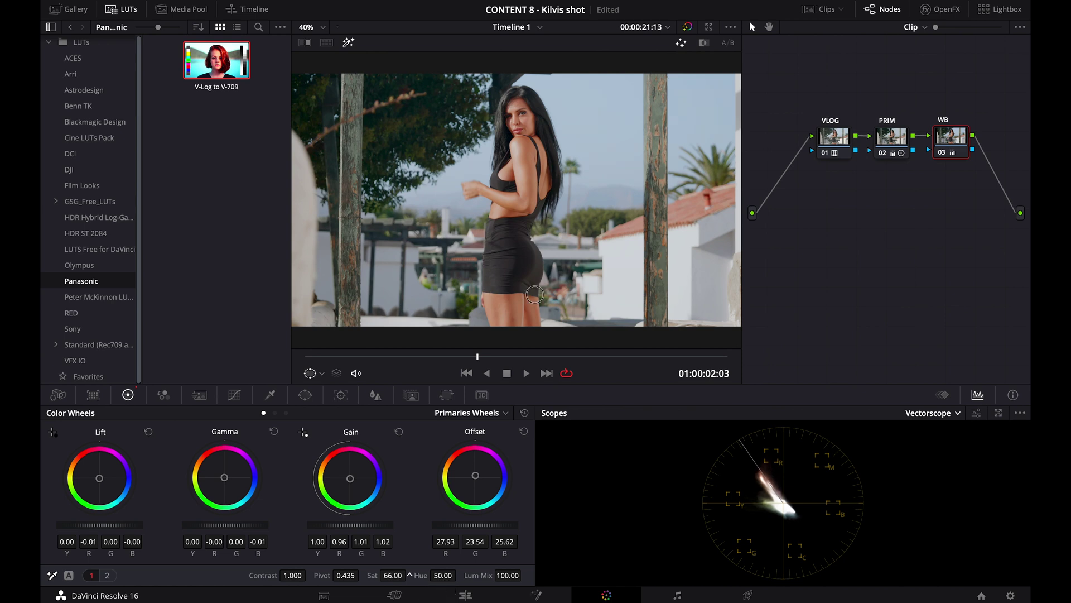
pyautogui.moveTo(496, 360); pyautogui.dragTo(471, 370)
# On the PRIM node's custom curve, add a highlight point and a shadow point and pull both slightly down
pyautogui.click(891, 147)
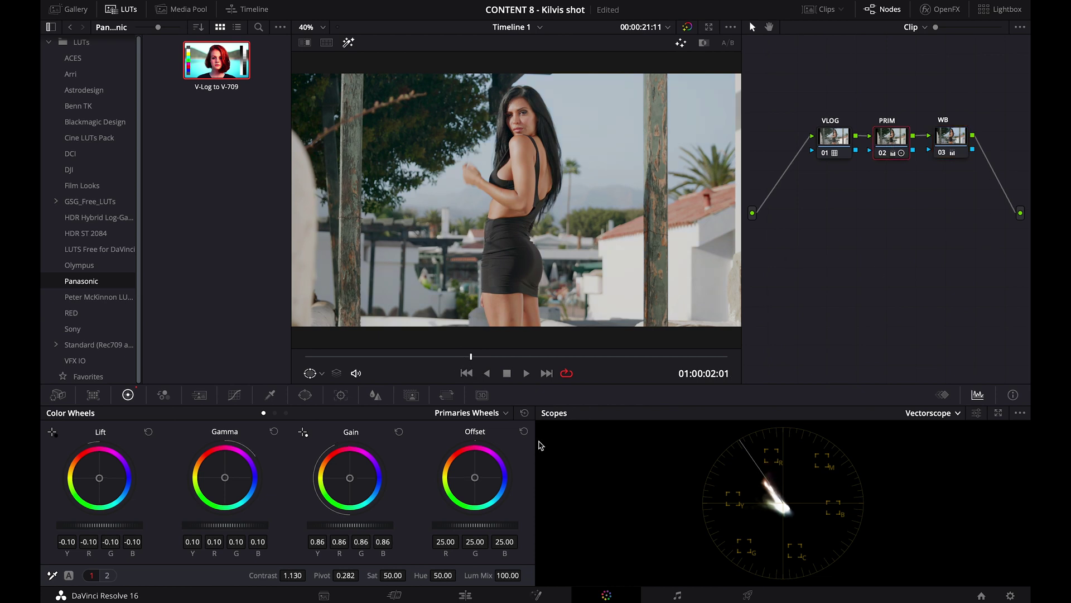
pyautogui.click(234, 395)
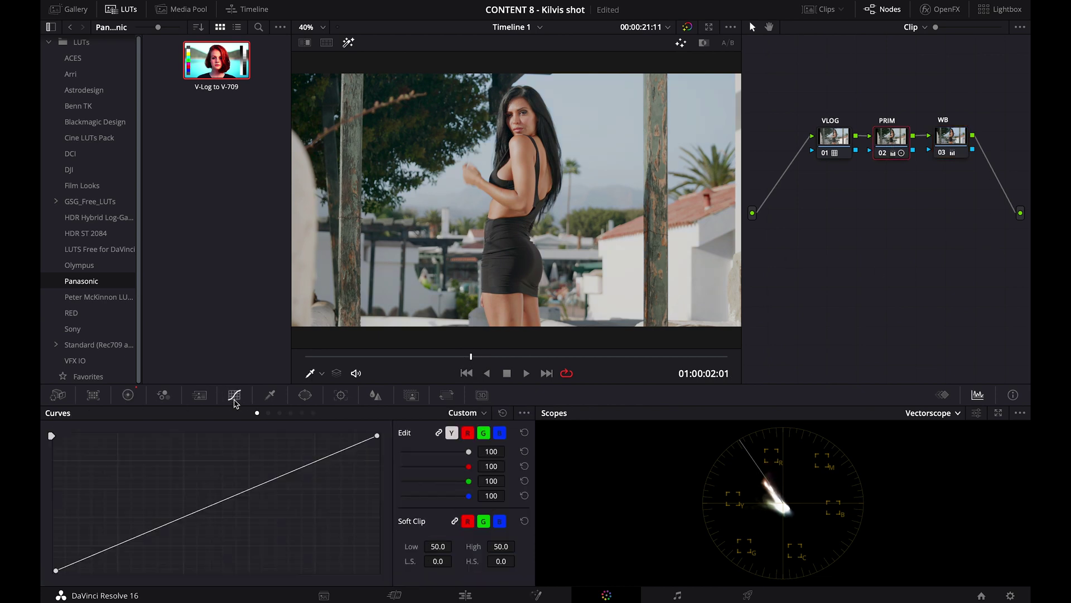
pyautogui.moveTo(296, 472); pyautogui.dragTo(296, 477)
pyautogui.moveTo(134, 539); pyautogui.dragTo(135, 549)
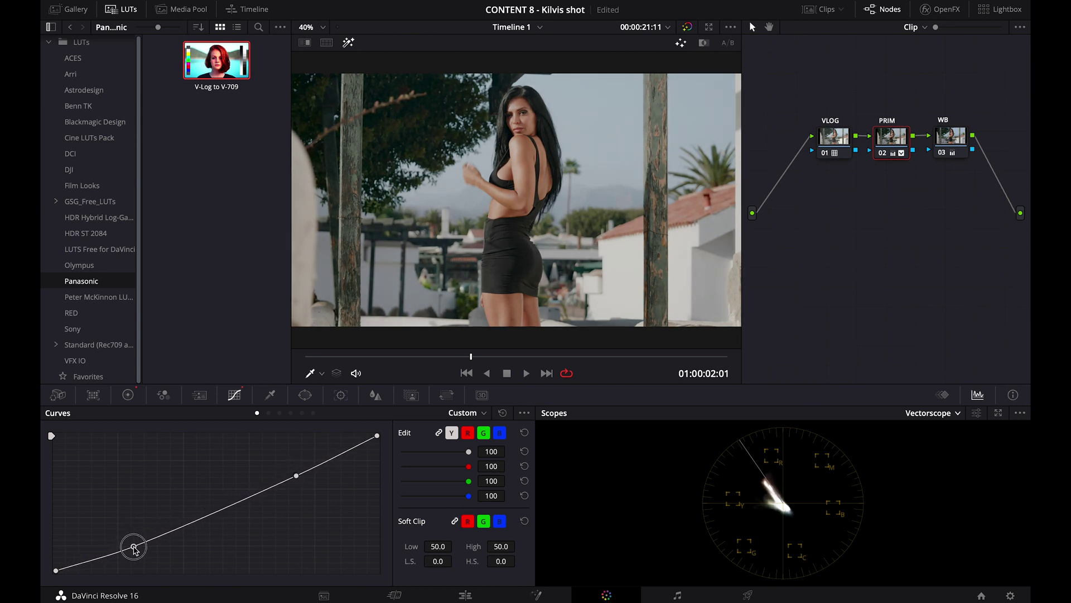
# Refine the PRIM curve's darker tones with a lowered lower-midtone point, a raised shadow point and an extra point near black
pyautogui.moveTo(184, 522); pyautogui.dragTo(185, 528)
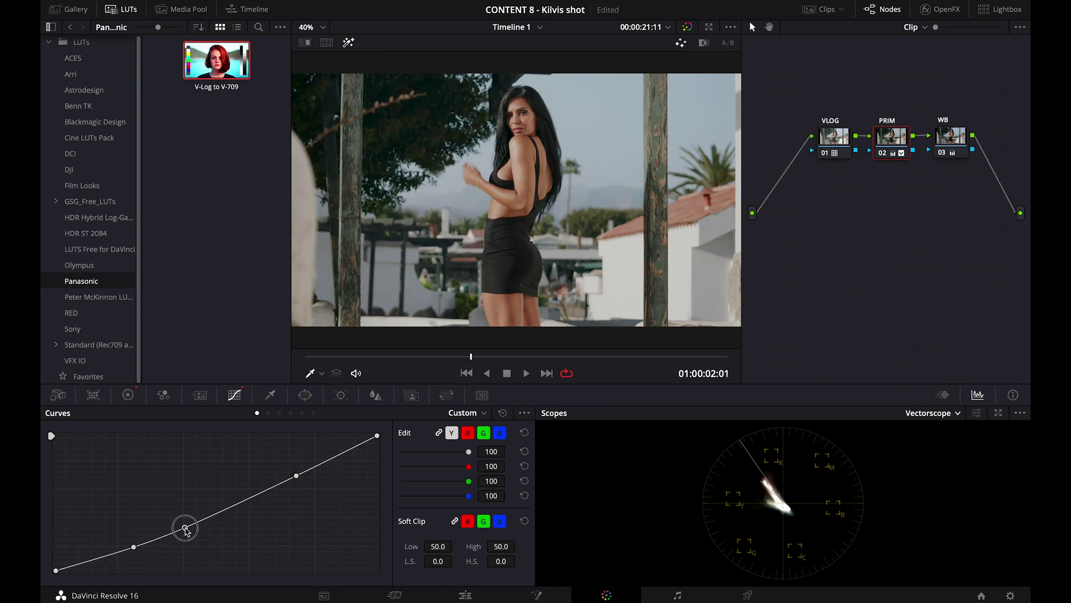
pyautogui.moveTo(131, 550); pyautogui.dragTo(125, 545)
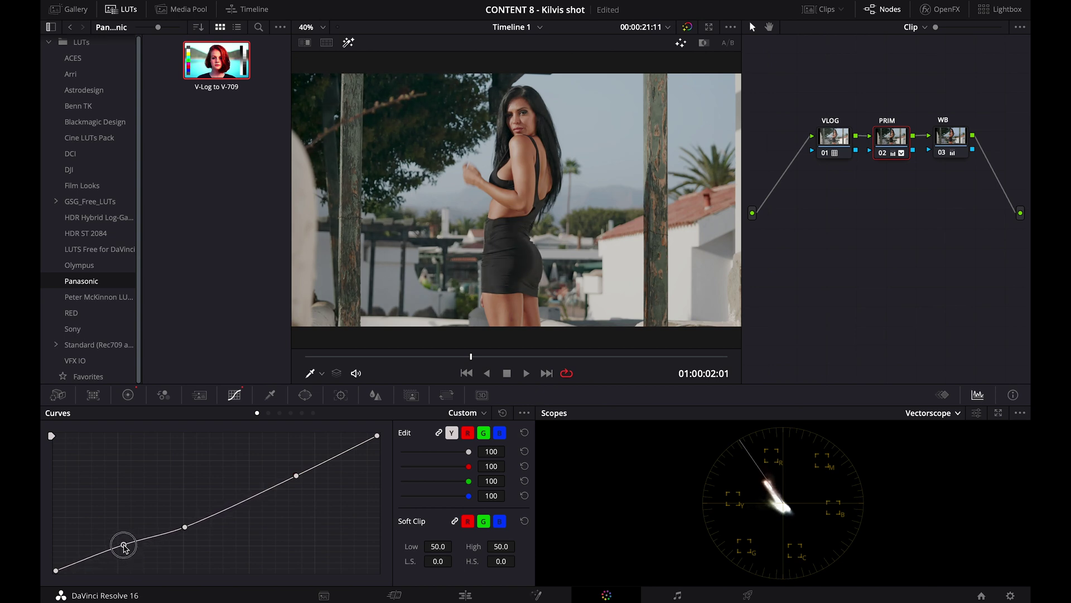
pyautogui.click(89, 558)
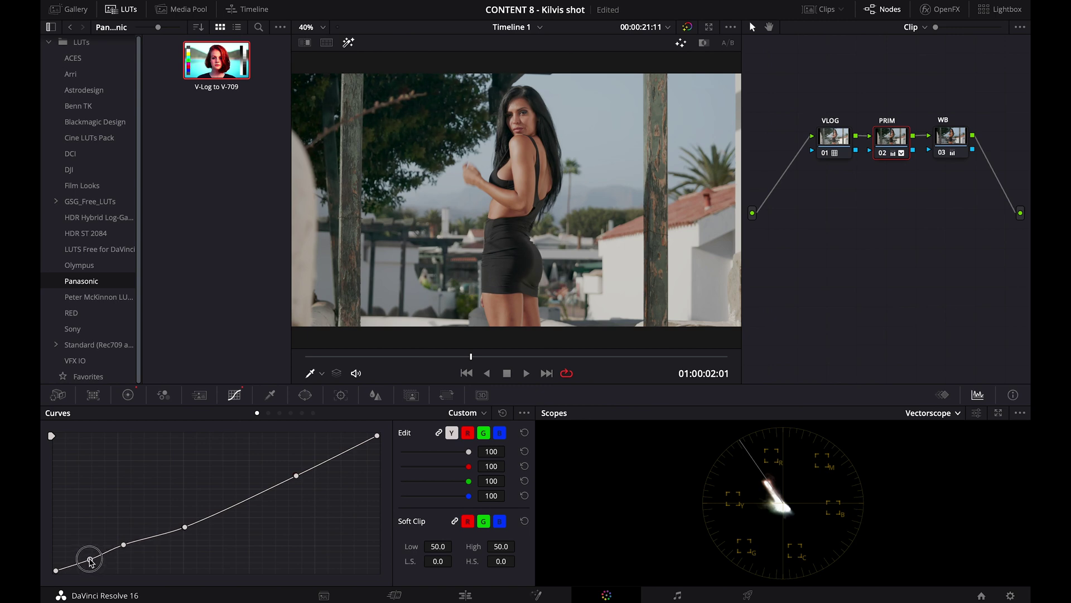
pyautogui.moveTo(90, 559); pyautogui.dragTo(90, 561)
pyautogui.moveTo(187, 526); pyautogui.dragTo(190, 529)
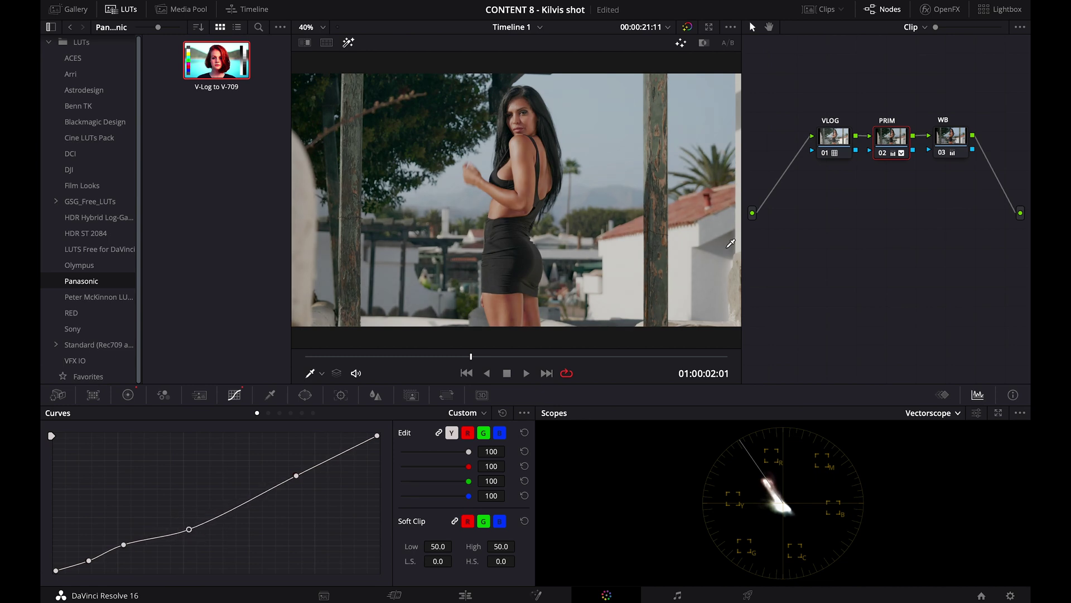
pyautogui.moveTo(482, 361)
pyautogui.mouseDown()
pyautogui.moveTo(606, 364)
pyautogui.moveTo(409, 369)
pyautogui.moveTo(478, 378)
pyautogui.moveTo(474, 356)
pyautogui.mouseUp()
# Shift the VLOG, PRIM and WB nodes towards the graph's input to make room after WB
pyautogui.click(955, 141)
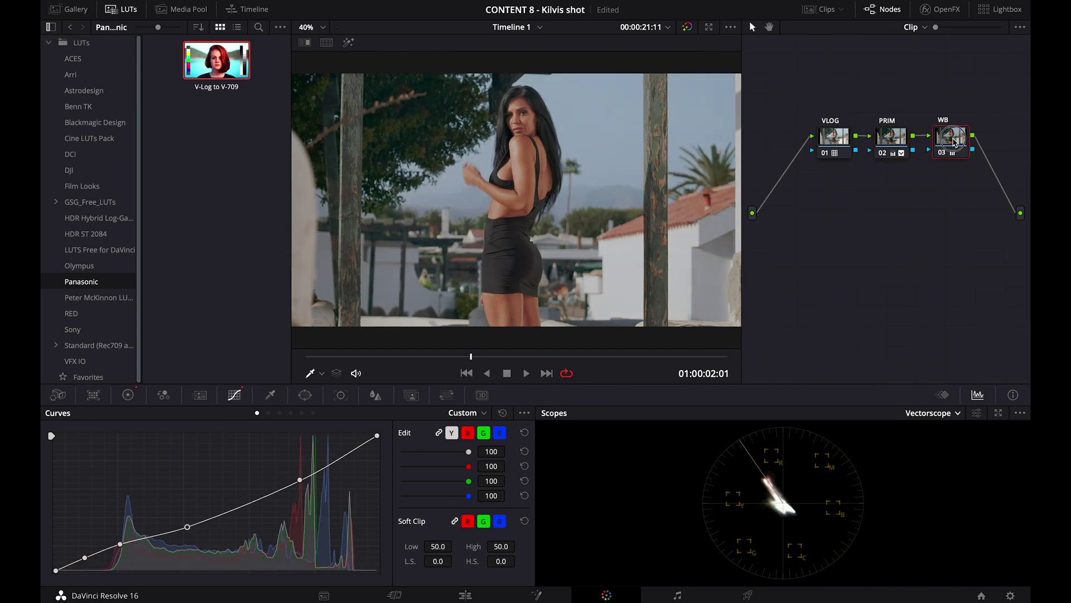
pyautogui.moveTo(829, 143); pyautogui.dragTo(793, 143)
pyautogui.moveTo(890, 140); pyautogui.dragTo(853, 141)
pyautogui.moveTo(951, 148); pyautogui.dragTo(907, 147)
# Add a serial node after WB and label it as the skin tone node
pyautogui.rightClick(913, 145)
pyautogui.moveTo(930, 200)
pyautogui.click(892, 208)
pyautogui.rightClick(956, 140)
pyautogui.press('Escape')
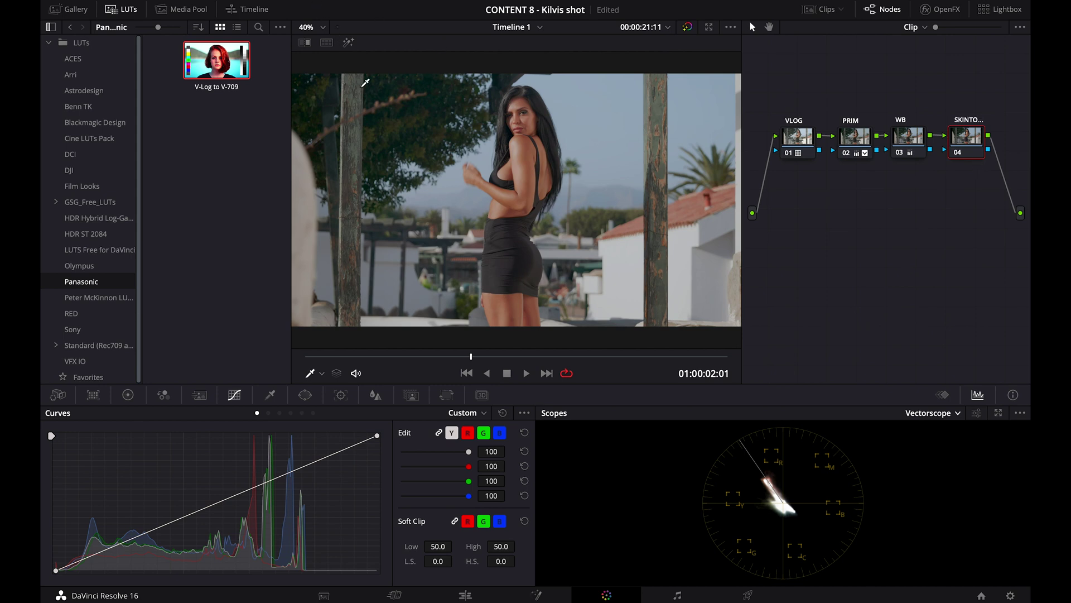
# Turn on the highlight view and sample the woman's skin at the upper arm with the HSL qualifier
pyautogui.click(270, 395)
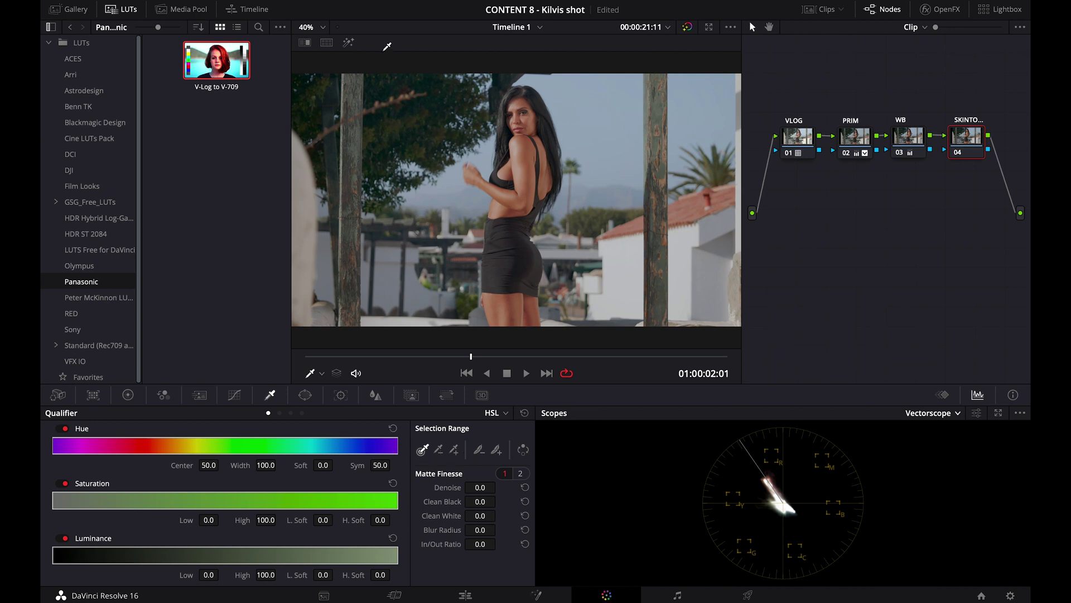
pyautogui.click(348, 43)
pyautogui.click(515, 165)
pyautogui.moveTo(519, 161)
pyautogui.mouseDown()
pyautogui.moveTo(522, 171)
pyautogui.moveTo(530, 151)
pyautogui.mouseUp()
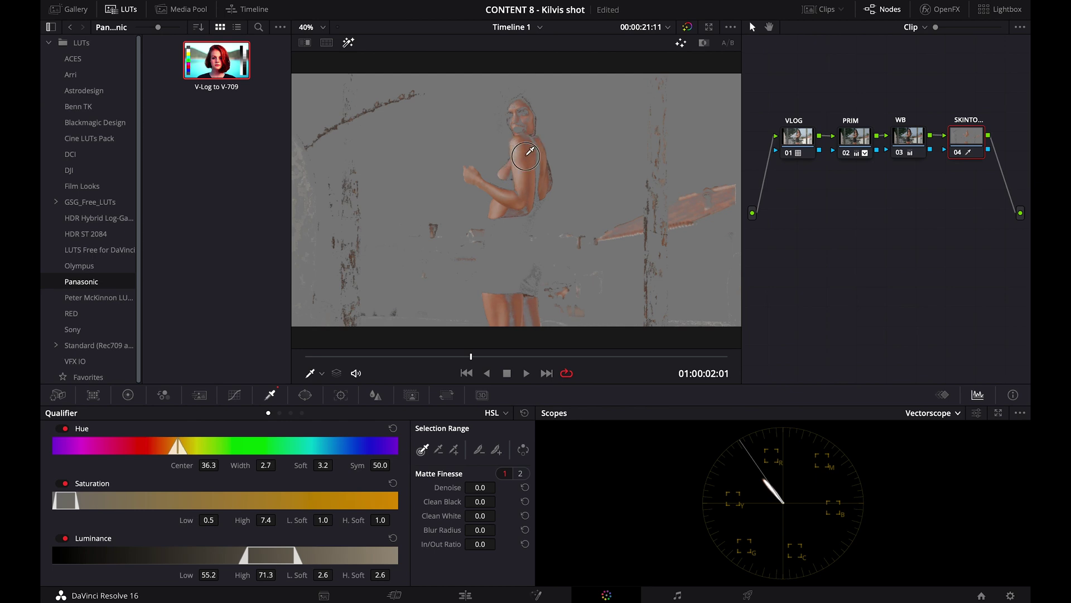
# Zoom in on the arm and resample the skin from the elbow up the upper arm with the qualifier
pyautogui.click(323, 27)
pyautogui.click(307, 96)
pyautogui.scroll(2, 525, 177)
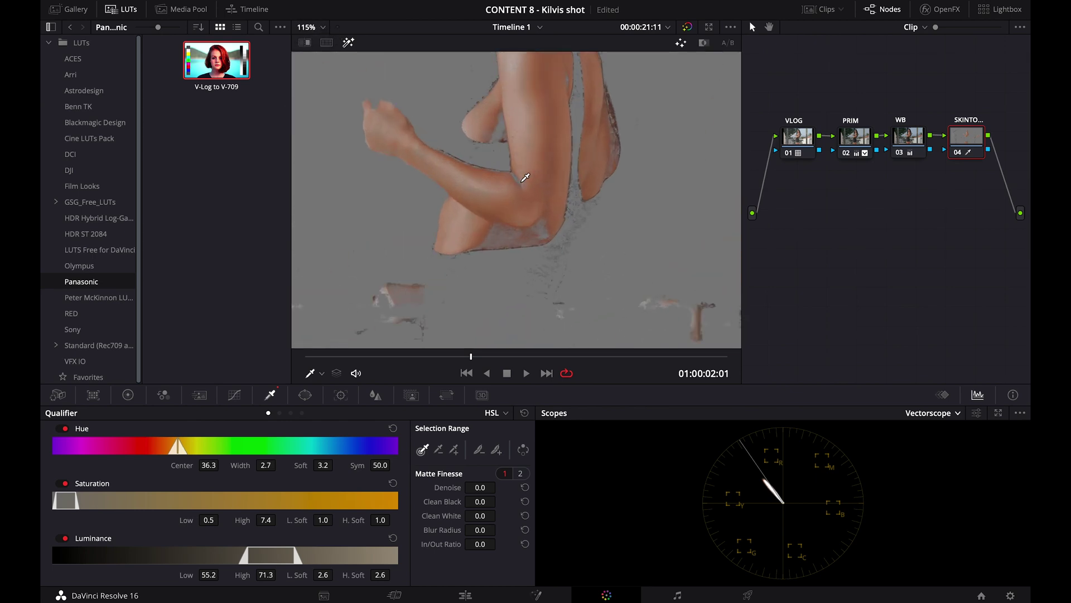
pyautogui.moveTo(533, 229)
pyautogui.mouseDown()
pyautogui.moveTo(510, 238)
pyautogui.moveTo(536, 220)
pyautogui.moveTo(515, 227)
pyautogui.moveTo(521, 221)
pyautogui.moveTo(453, 173)
pyautogui.moveTo(520, 200)
pyautogui.moveTo(552, 169)
pyautogui.mouseUp()
pyautogui.scroll(-2, 545, 166)
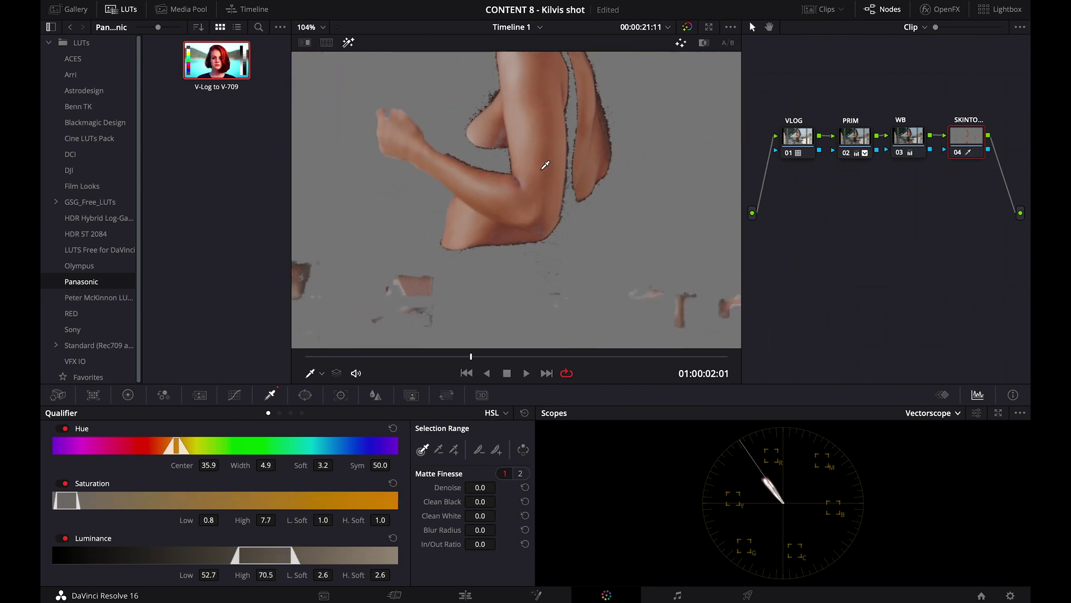
# Refine the skin key to Hue Width 14.4, Saturation Low 1.3 and High 8.2, Luminance Low 54.2 and High 72.0
pyautogui.scroll(3, 545, 165)
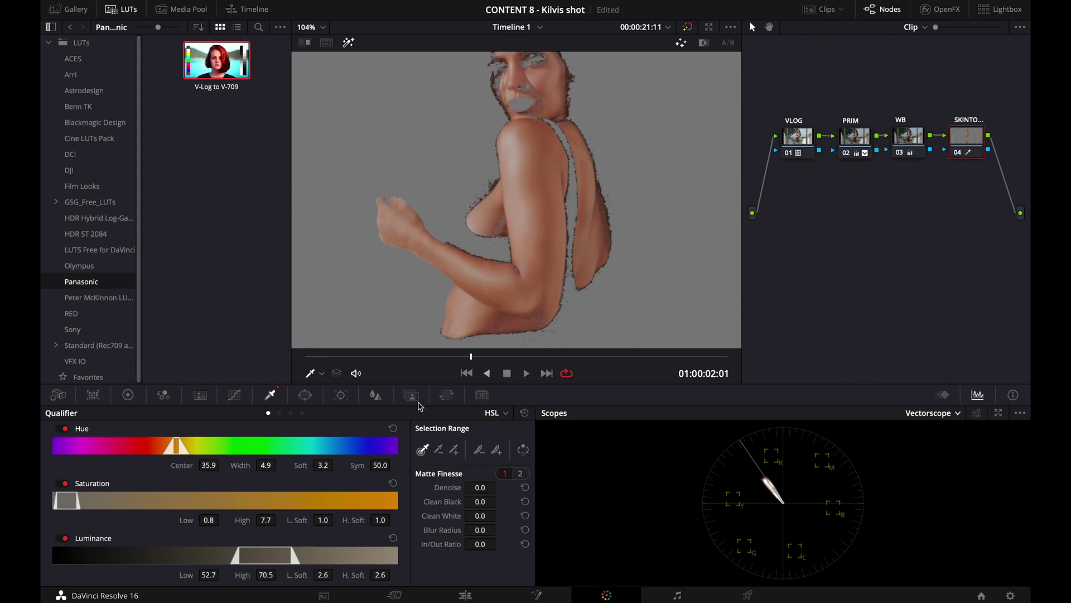
pyautogui.moveTo(173, 446); pyautogui.dragTo(155, 448)
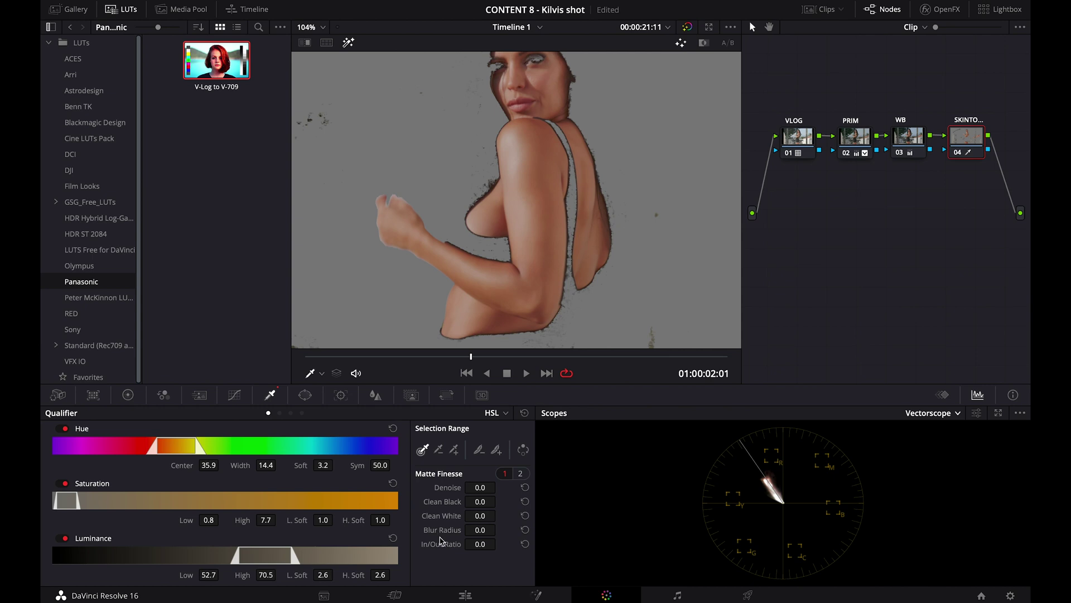
pyautogui.moveTo(71, 501); pyautogui.dragTo(68, 503)
pyautogui.moveTo(256, 554); pyautogui.dragTo(261, 556)
# Set the skin key's Blur Radius to 21.9 and play the clip to check the matte
pyautogui.moveTo(475, 530); pyautogui.dragTo(594, 538)
pyautogui.press('space')
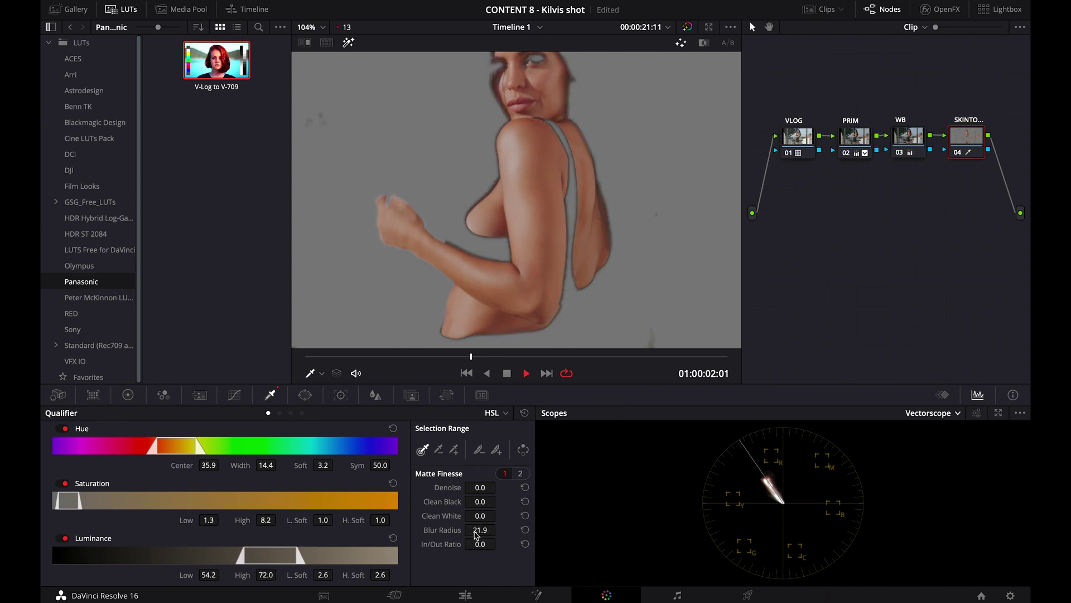
# Stop playback around 01:00:02:00 and shift the skin key's Hue Center to 36.1
pyautogui.press('space')
pyautogui.moveTo(496, 359); pyautogui.dragTo(468, 370)
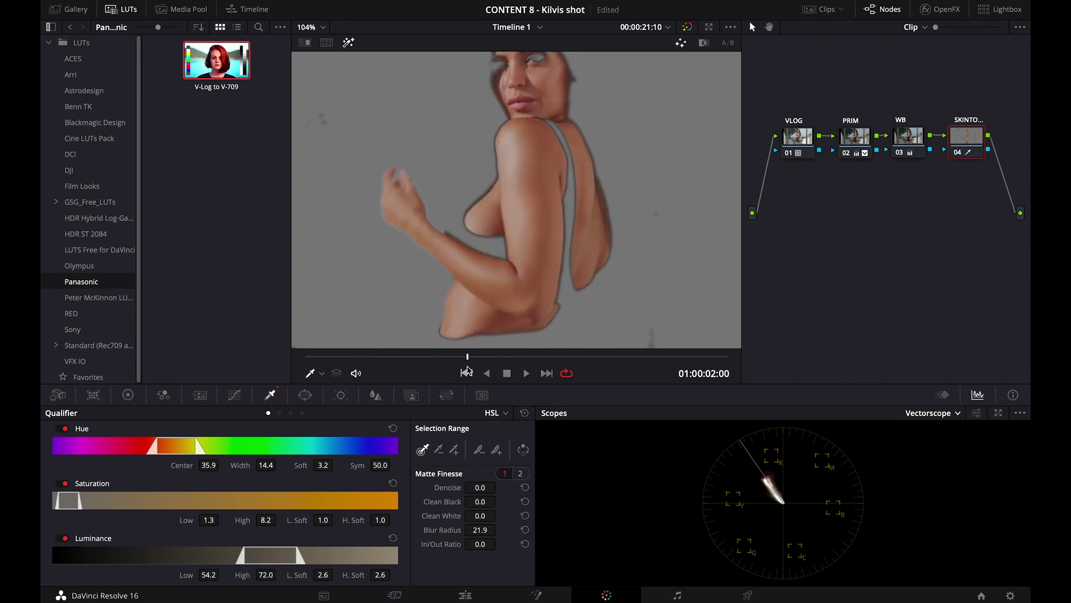
pyautogui.moveTo(177, 451); pyautogui.dragTo(179, 452)
pyautogui.moveTo(65, 506); pyautogui.dragTo(59, 503)
pyautogui.scroll(-2, 566, 320)
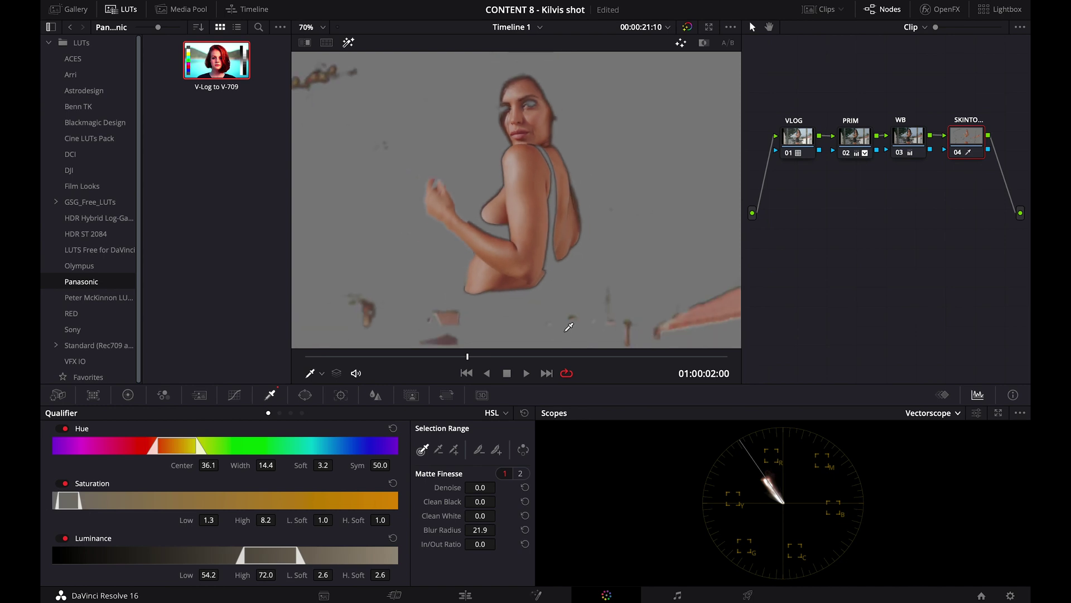
# Set the skin matte's Clean Black to 5.4 and Clean White to 9.9, and check the matte at several points of the clip
pyautogui.moveTo(478, 357); pyautogui.dragTo(438, 376)
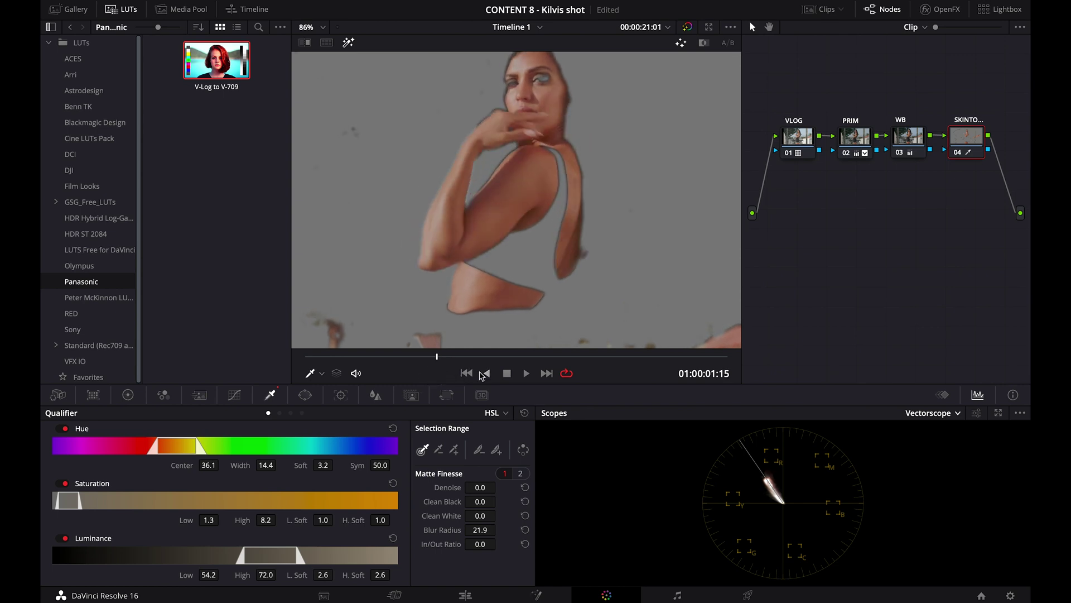
pyautogui.moveTo(481, 502); pyautogui.dragTo(538, 516)
pyautogui.scroll(3, 583, 144)
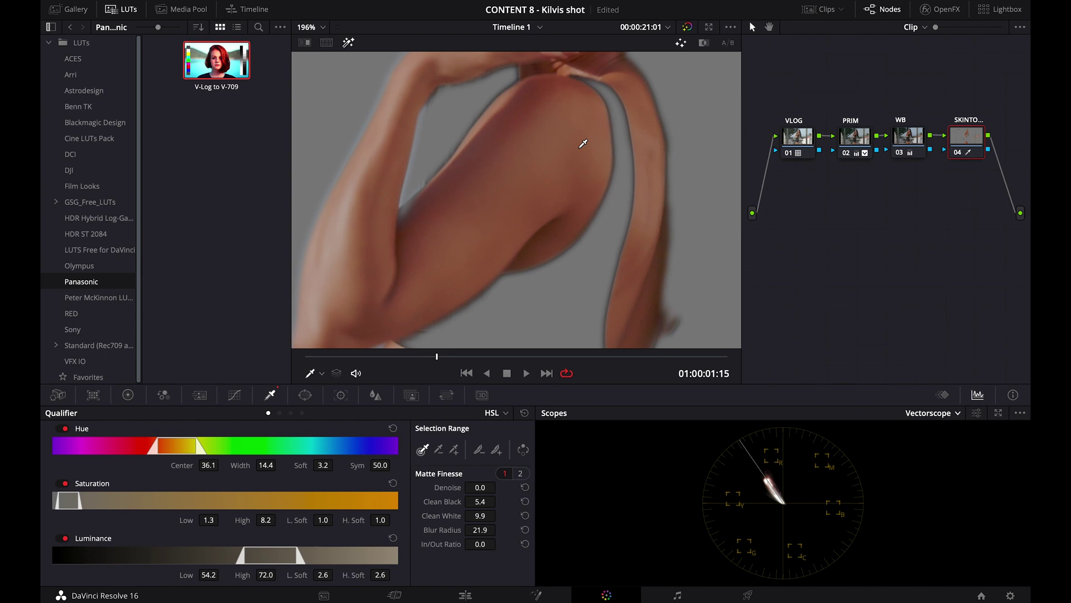
pyautogui.scroll(-5, 583, 143)
pyautogui.moveTo(437, 358); pyautogui.dragTo(305, 356)
pyautogui.click(373, 360)
pyautogui.moveTo(382, 363); pyautogui.dragTo(453, 371)
# At 01:00:04:12, start a curve window on the skin tone node, outlining from the woman's face over her head and down her back to the hips
pyautogui.click(305, 395)
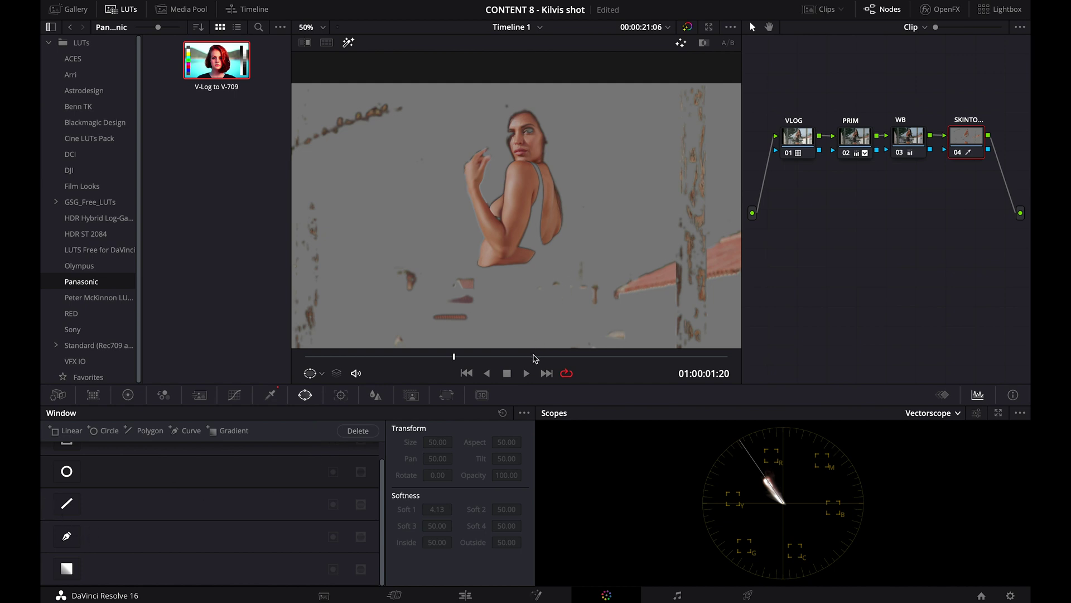
pyautogui.moveTo(577, 353); pyautogui.dragTo(672, 366)
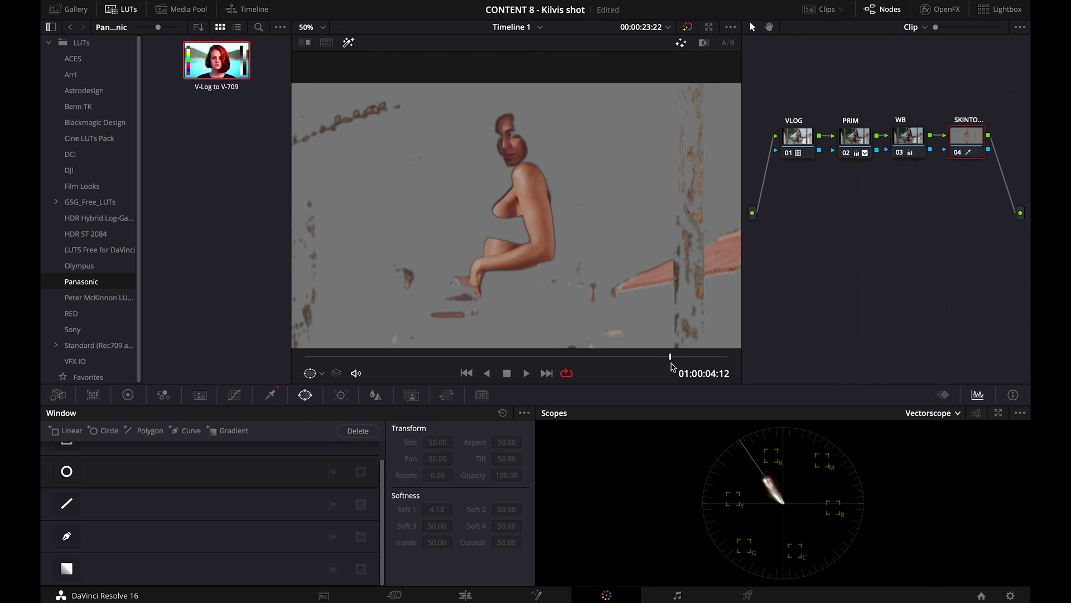
pyautogui.click(68, 533)
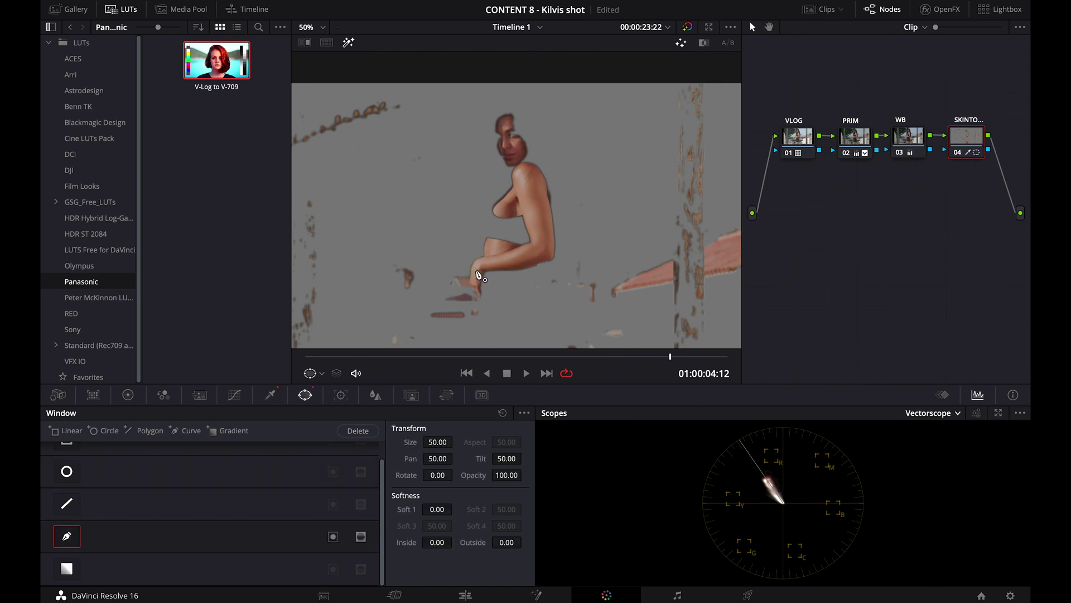
pyautogui.click(490, 162)
pyautogui.click(484, 109)
pyautogui.click(511, 103)
pyautogui.click(559, 131)
pyautogui.click(563, 252)
pyautogui.click(543, 273)
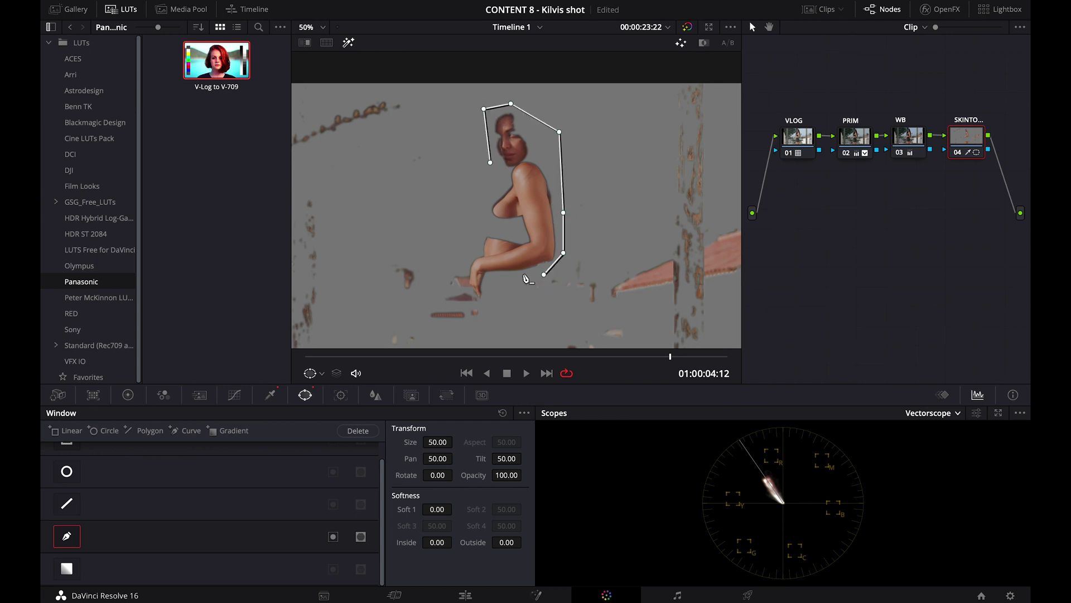
pyautogui.click(523, 275)
# Continue the curve window down around the legs, past the frame's lower edge and back up along her front, closing it at the face
pyautogui.scroll(-3, 524, 278)
pyautogui.click(532, 274)
pyautogui.click(540, 297)
pyautogui.click(540, 322)
pyautogui.click(480, 321)
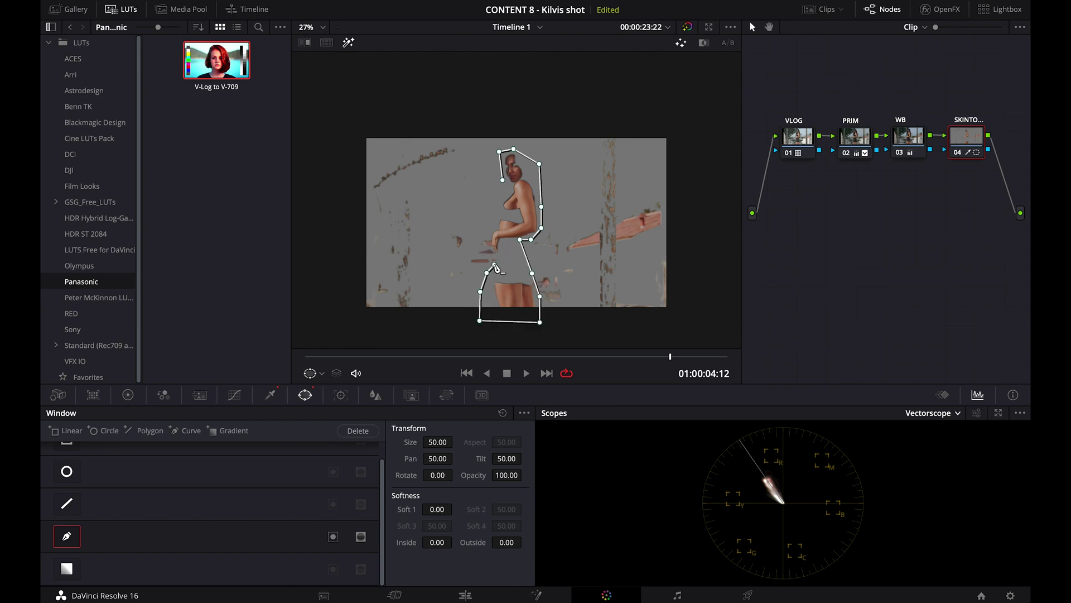
pyautogui.click(468, 270)
pyautogui.click(463, 263)
pyautogui.click(466, 252)
pyautogui.click(481, 221)
pyautogui.click(502, 181)
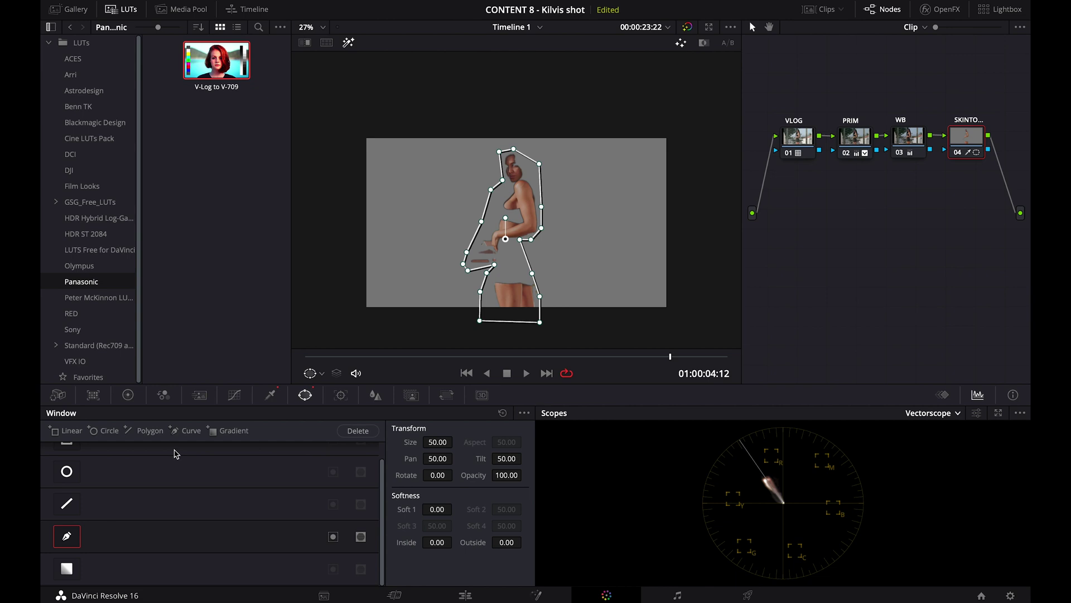
# Track the curve window forward to the end of the clip and backward to its first frame
pyautogui.click(341, 395)
pyautogui.click(111, 435)
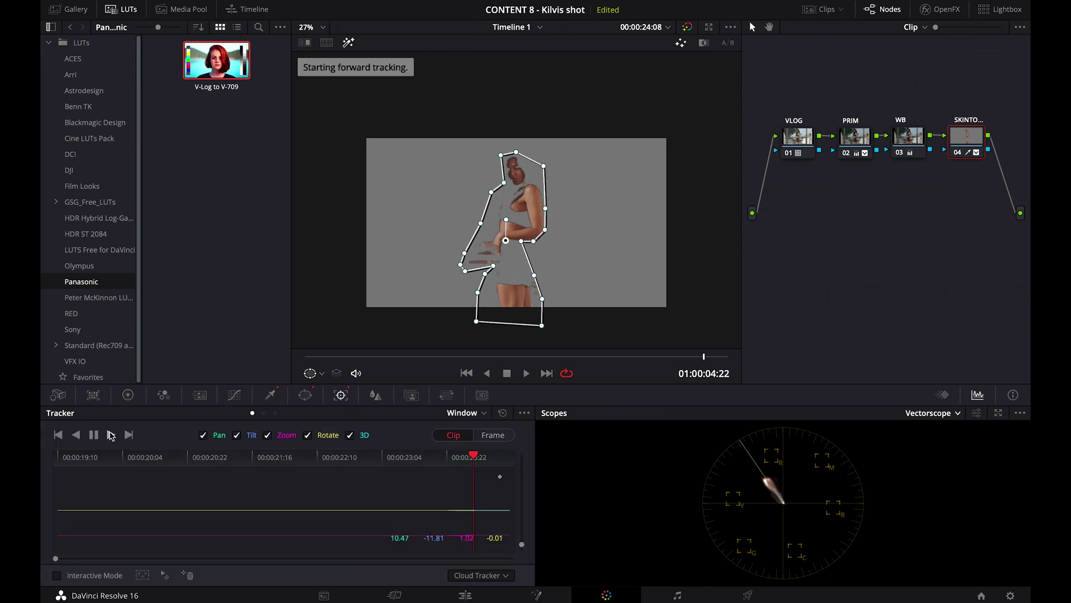
pyautogui.click(77, 434)
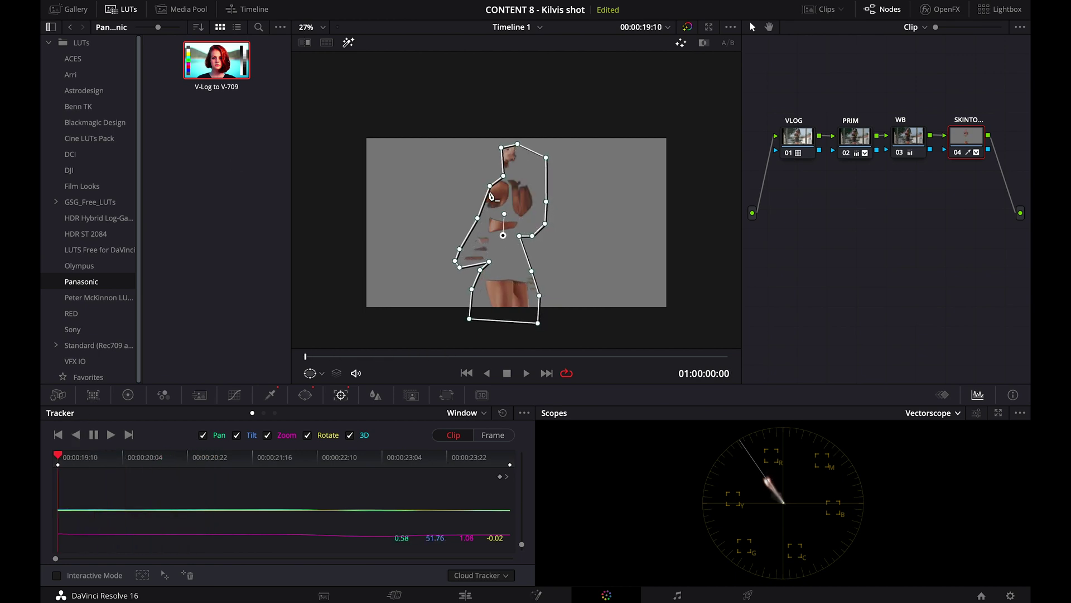
# On the first frame, reshape the tracked window so it encloses the woman's raised hand, elbow and head
pyautogui.click(464, 187)
pyautogui.moveTo(464, 188); pyautogui.dragTo(473, 155)
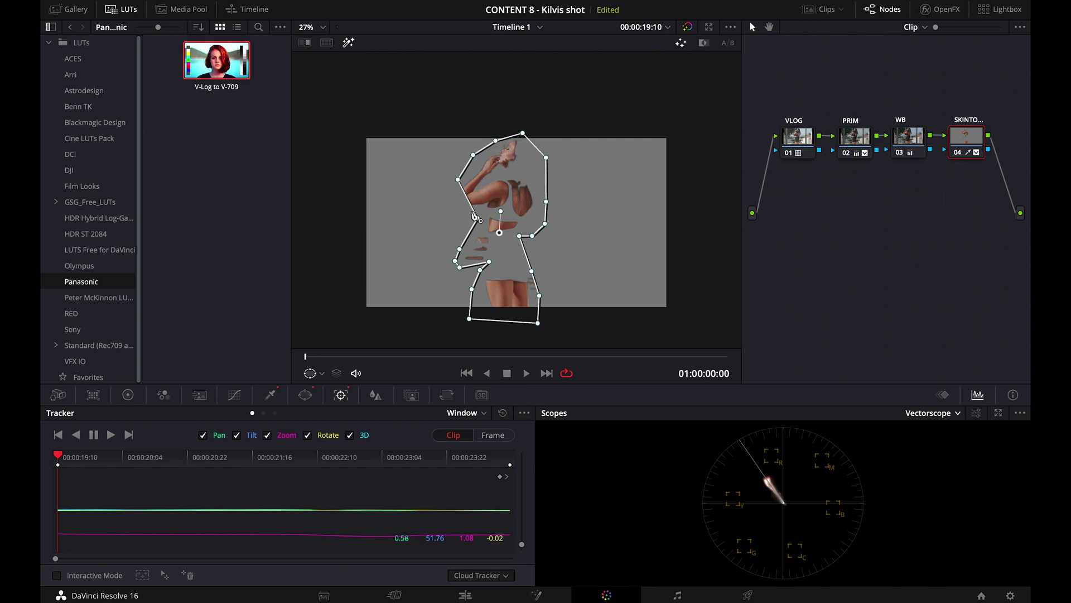
pyautogui.moveTo(453, 206); pyautogui.dragTo(442, 212)
# Around 01:00:04:17, widen the window behind the woman's legs and check its fit at other points of the clip with the whole frame in view
pyautogui.click(459, 357)
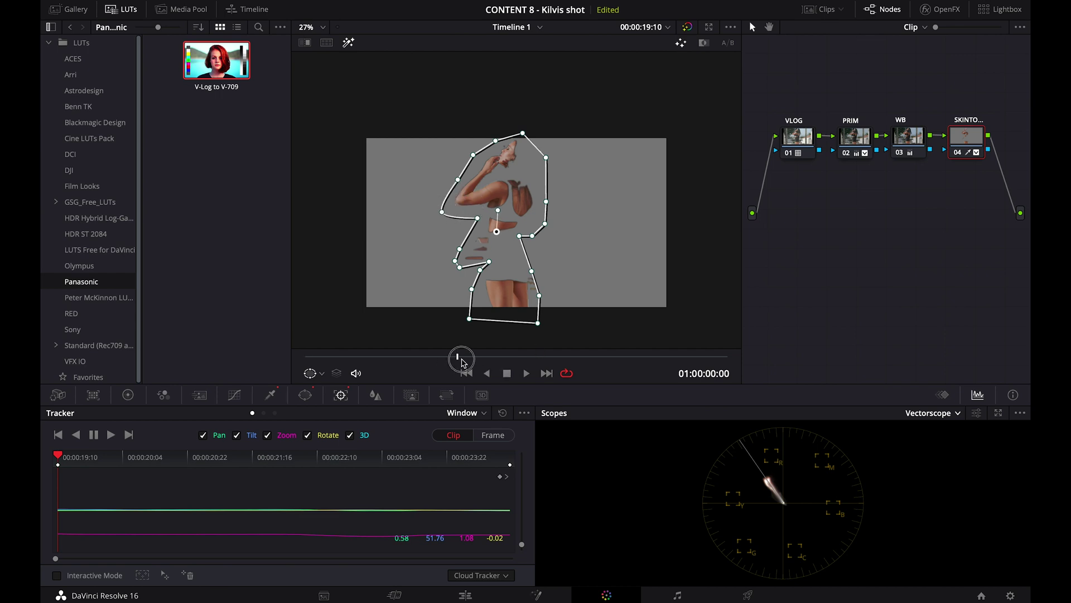
pyautogui.moveTo(461, 361); pyautogui.dragTo(688, 372)
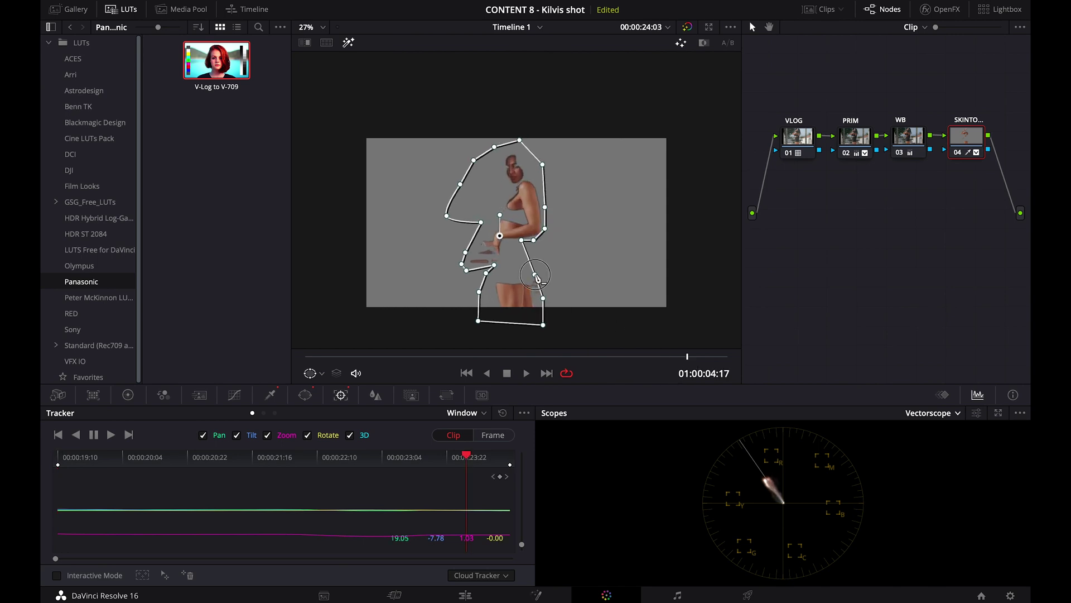
pyautogui.moveTo(545, 276); pyautogui.dragTo(552, 301)
pyautogui.moveTo(647, 371); pyautogui.dragTo(695, 383)
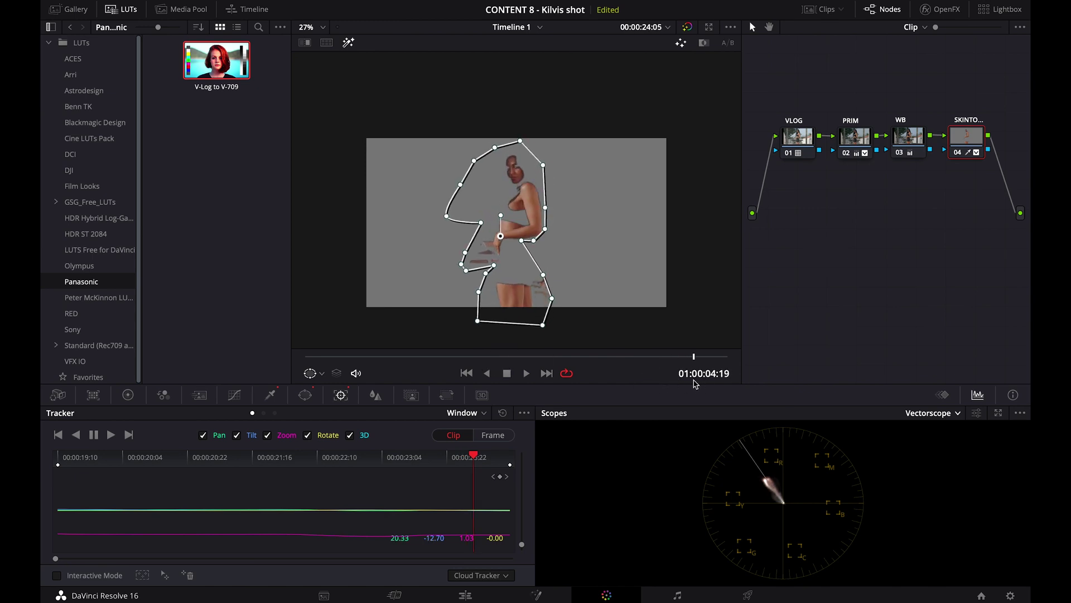
pyautogui.click(312, 27)
pyautogui.click(310, 59)
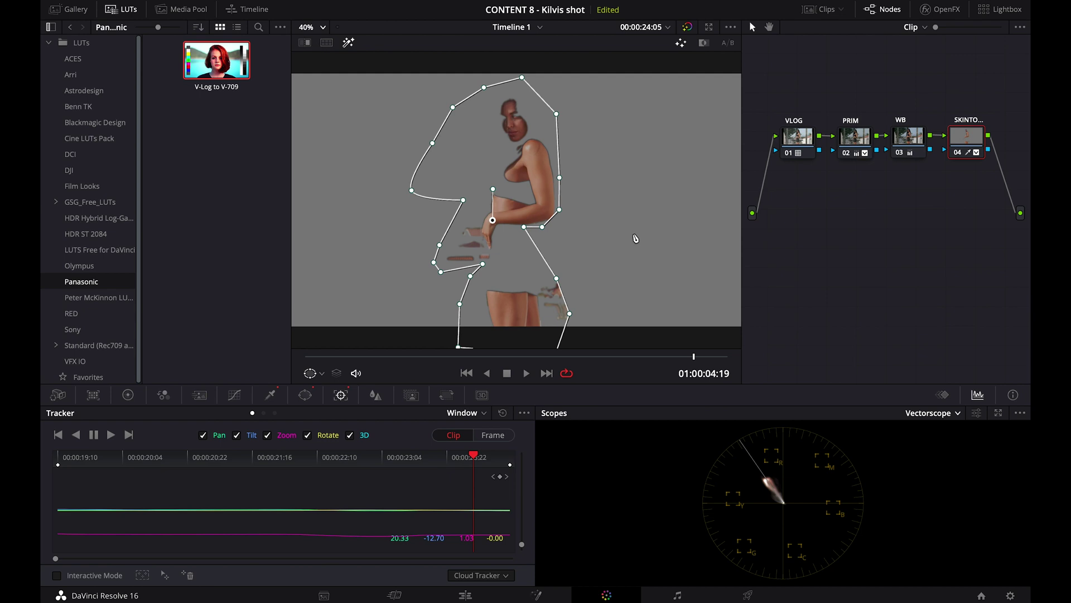
pyautogui.moveTo(531, 359); pyautogui.dragTo(500, 373)
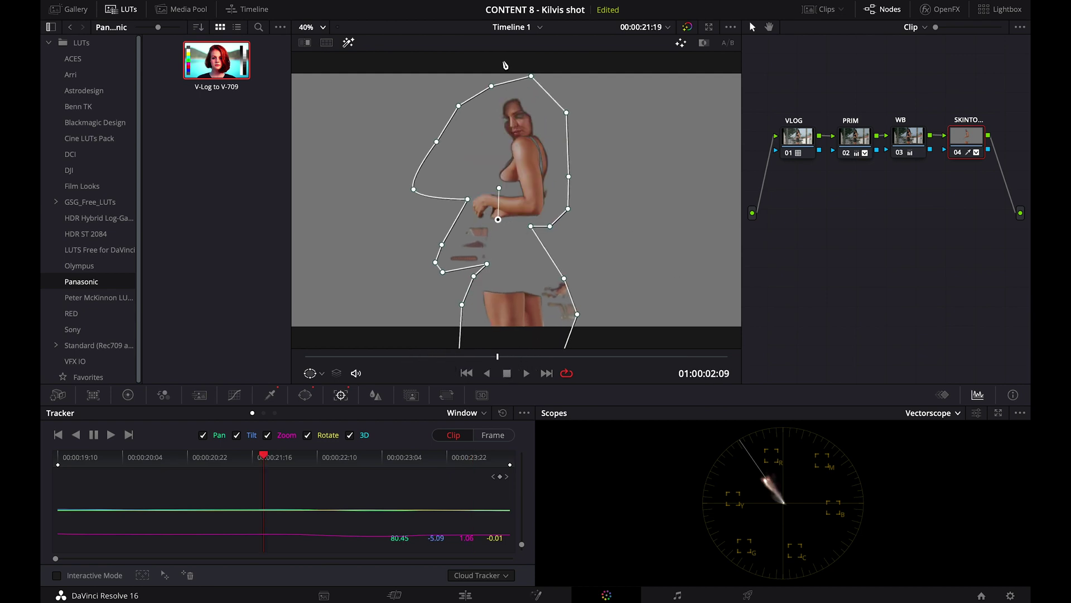
# Compare the image without the highlight view, and warm the keyed skin with Gamma at Red 0.03, Green -0.01 and Blue -0.02
pyautogui.click(309, 395)
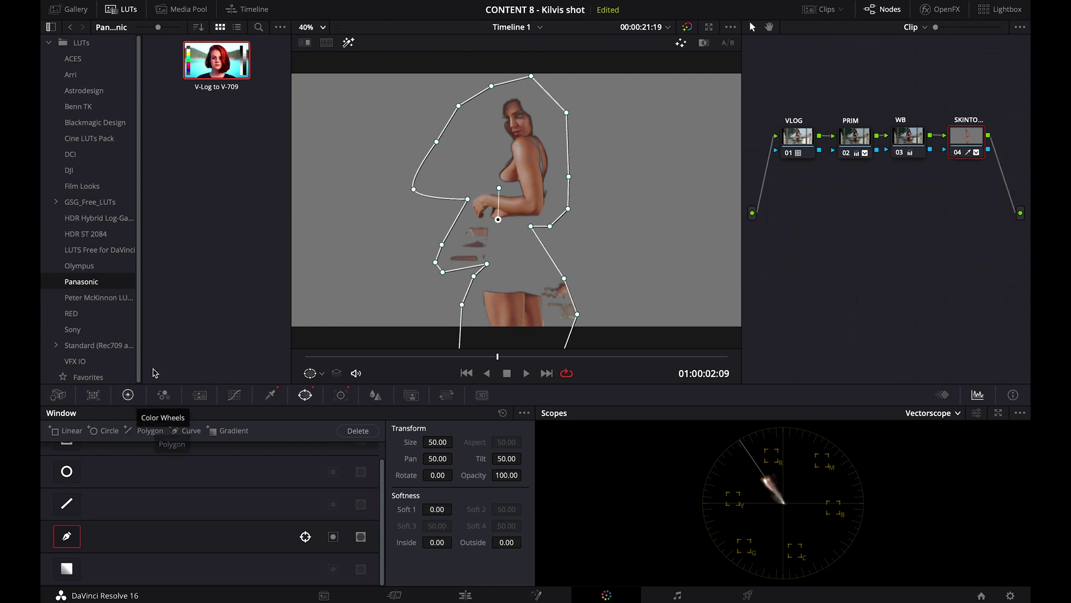
pyautogui.click(347, 42)
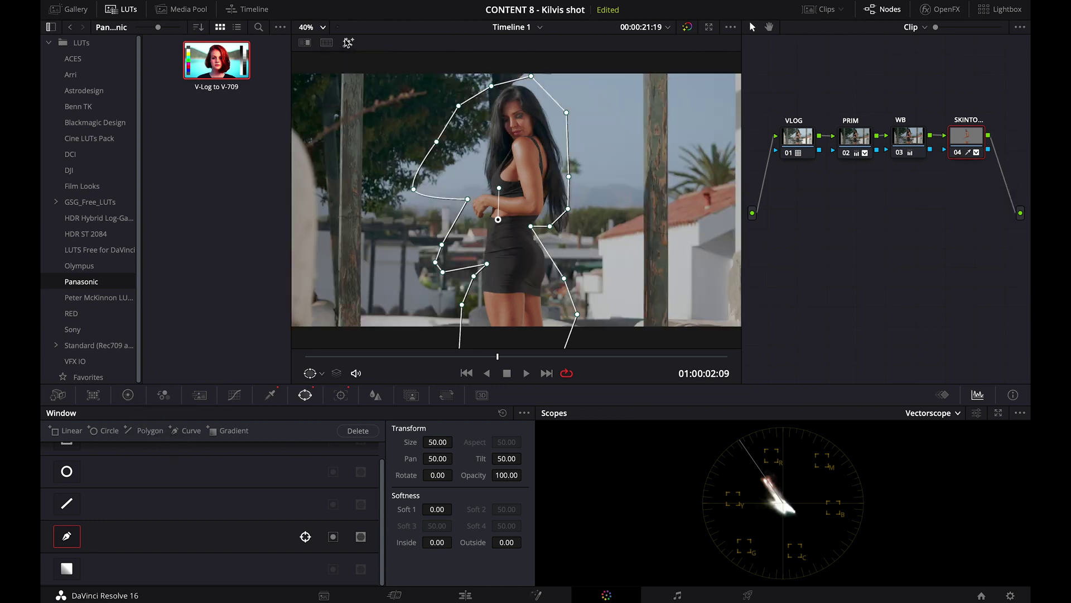
pyautogui.click(128, 394)
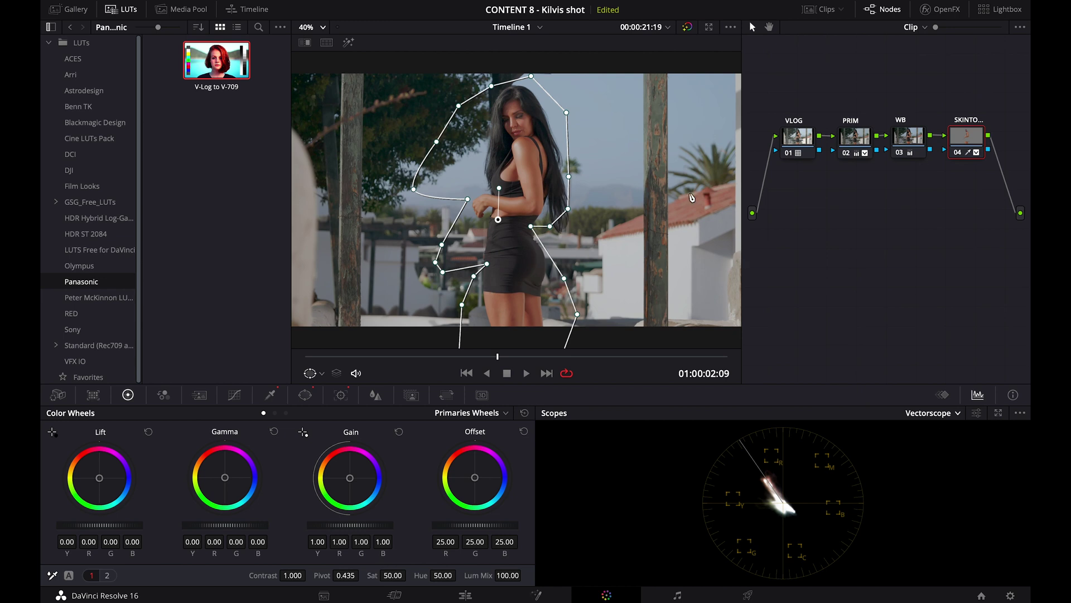
pyautogui.click(349, 44)
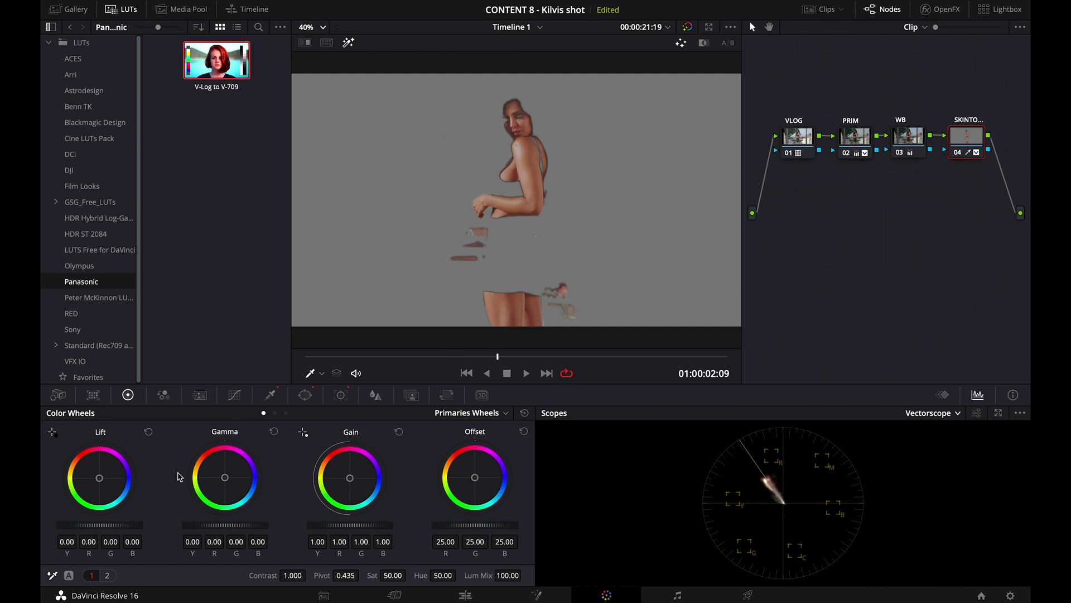
pyautogui.moveTo(224, 481)
pyautogui.mouseDown()
pyautogui.moveTo(237, 477)
pyautogui.moveTo(205, 441)
pyautogui.mouseUp()
# Set the skin matte's Clean White to 31.2 while viewing the arm up close, and adjust the Blur Radius with the full frame in view
pyautogui.click(320, 27)
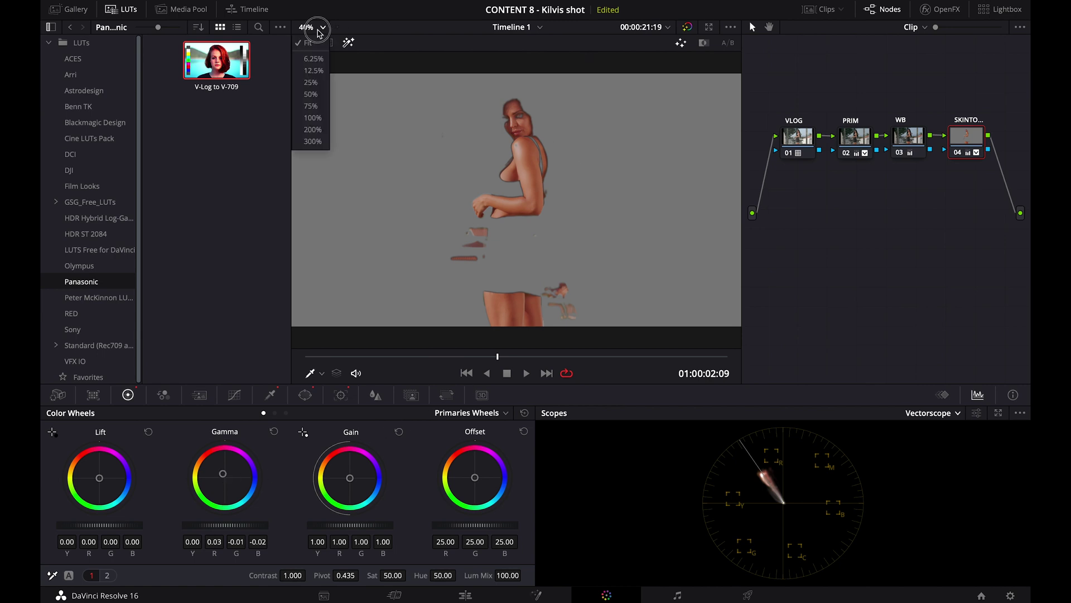
pyautogui.click(321, 110)
pyautogui.scroll(-2, 516, 115)
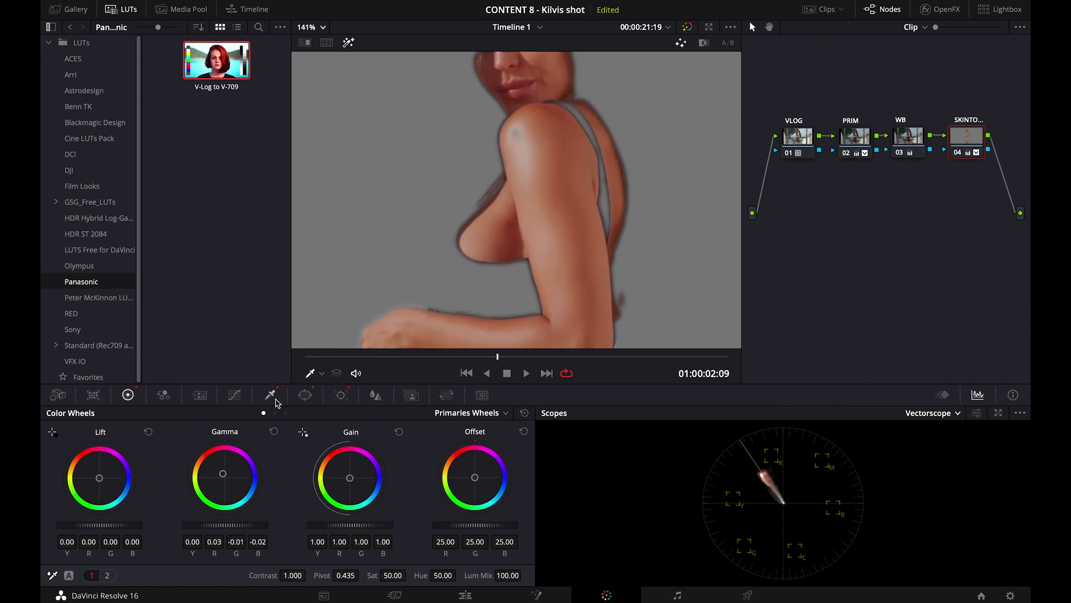
pyautogui.click(305, 395)
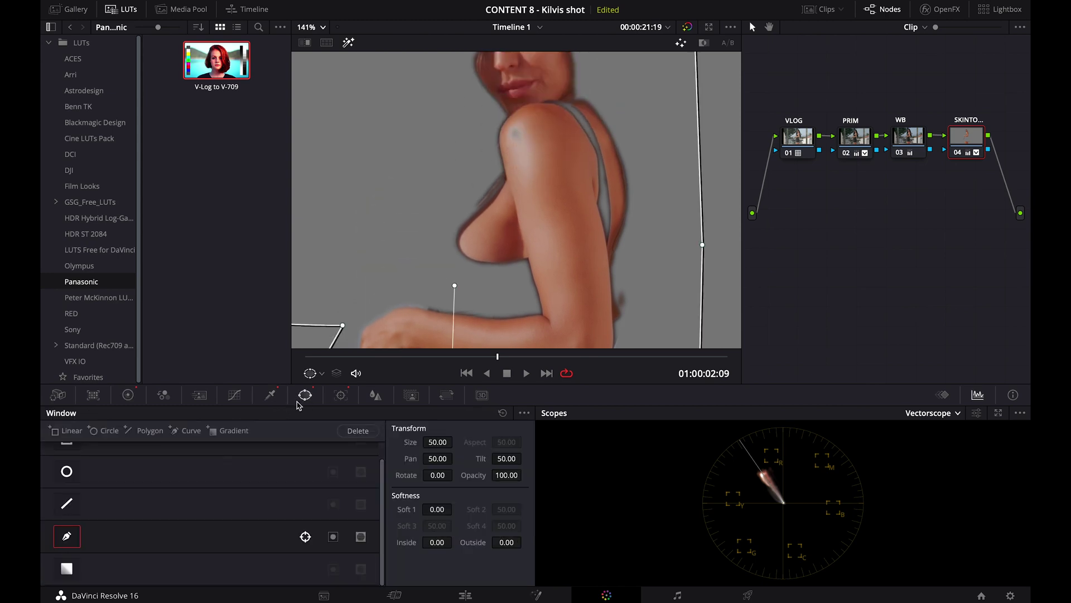
pyautogui.click(341, 395)
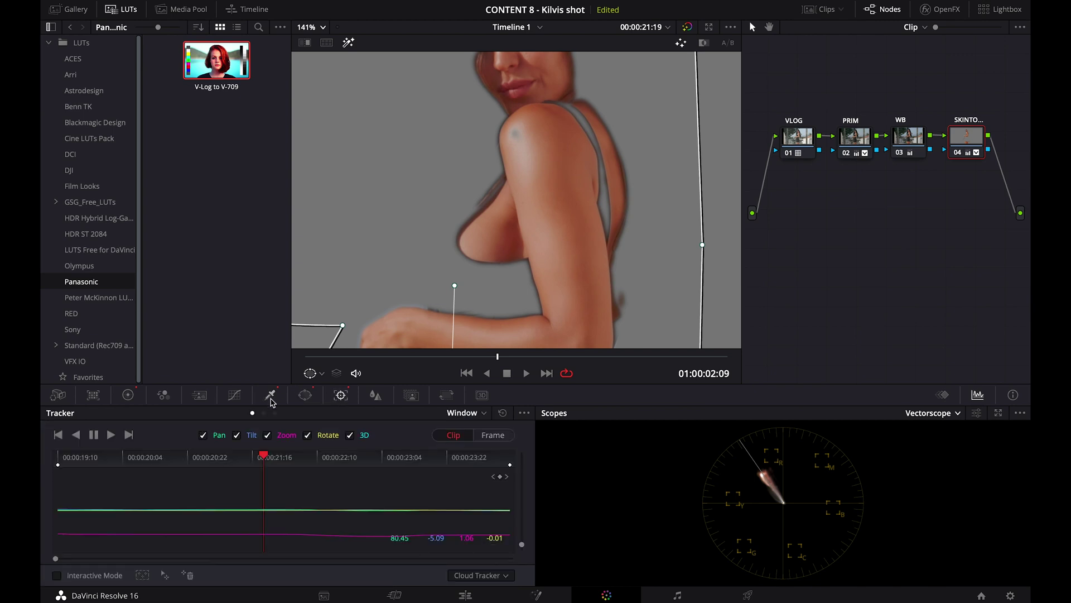
pyautogui.click(270, 397)
pyautogui.moveTo(479, 510); pyautogui.dragTo(574, 531)
pyautogui.moveTo(482, 518)
pyautogui.mouseDown()
pyautogui.moveTo(507, 515)
pyautogui.moveTo(482, 518)
pyautogui.mouseUp()
pyautogui.click(308, 28)
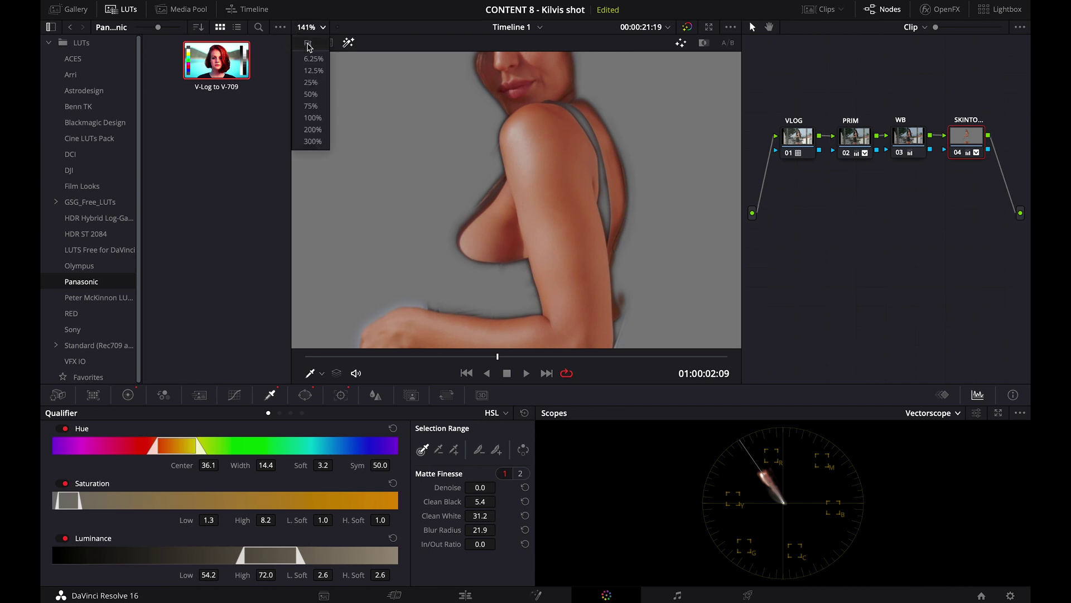
pyautogui.click(310, 51)
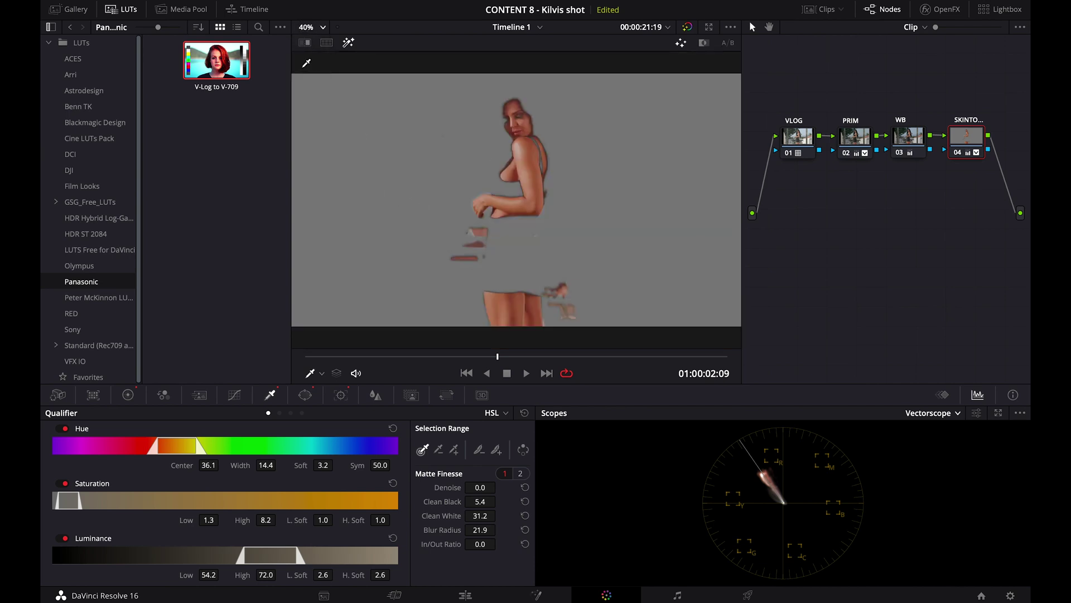
pyautogui.moveTo(486, 530); pyautogui.dragTo(453, 552)
# Soften the keyed skin by setting Midtone Detail to -41.00, judging the arm at 100% zoom
pyautogui.click(128, 395)
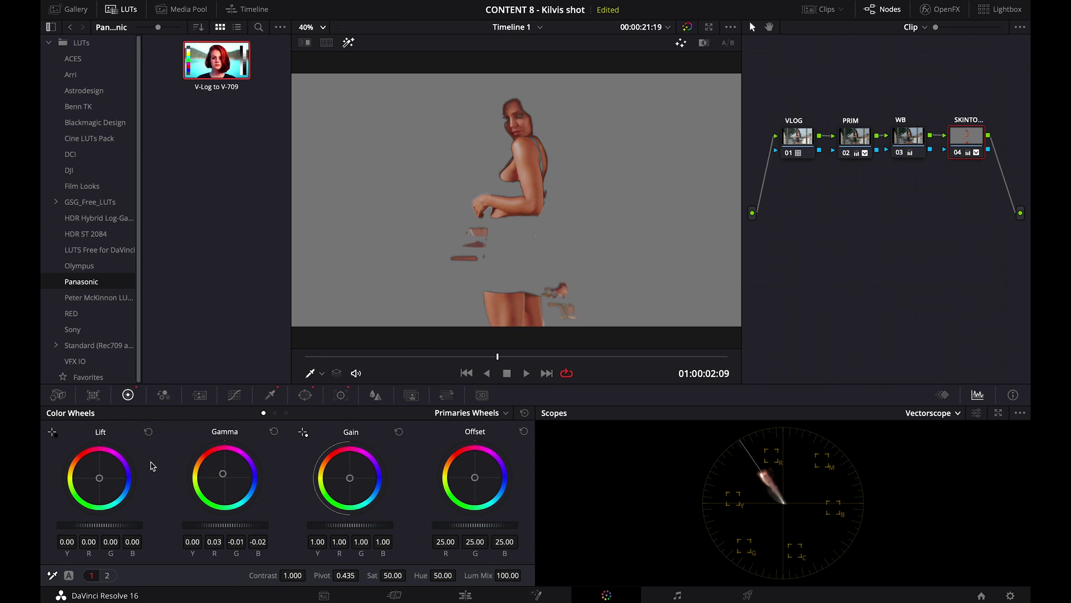
pyautogui.click(106, 575)
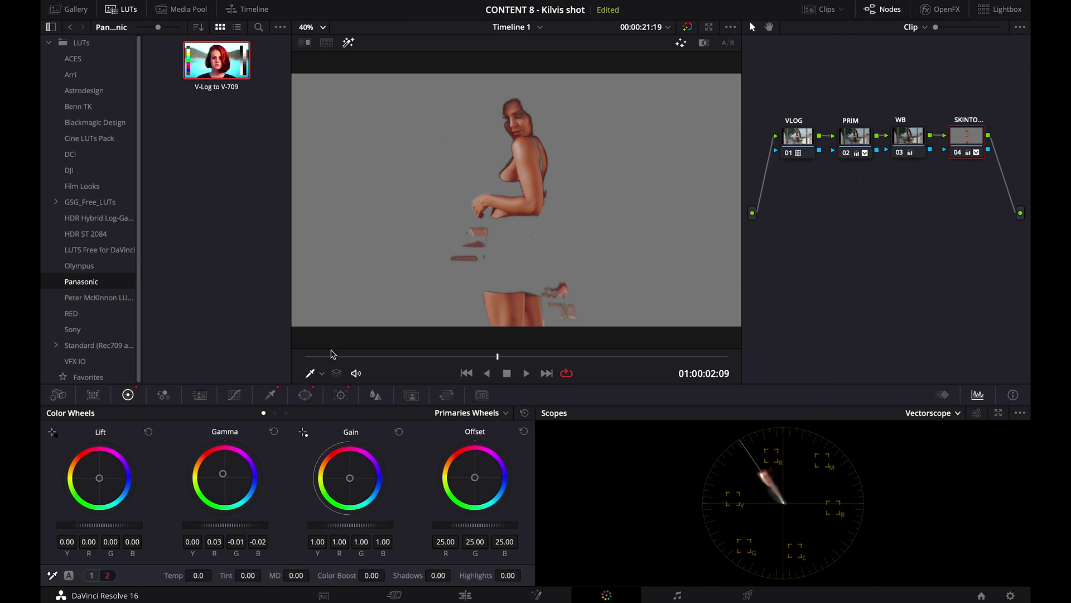
pyautogui.click(306, 26)
pyautogui.click(305, 117)
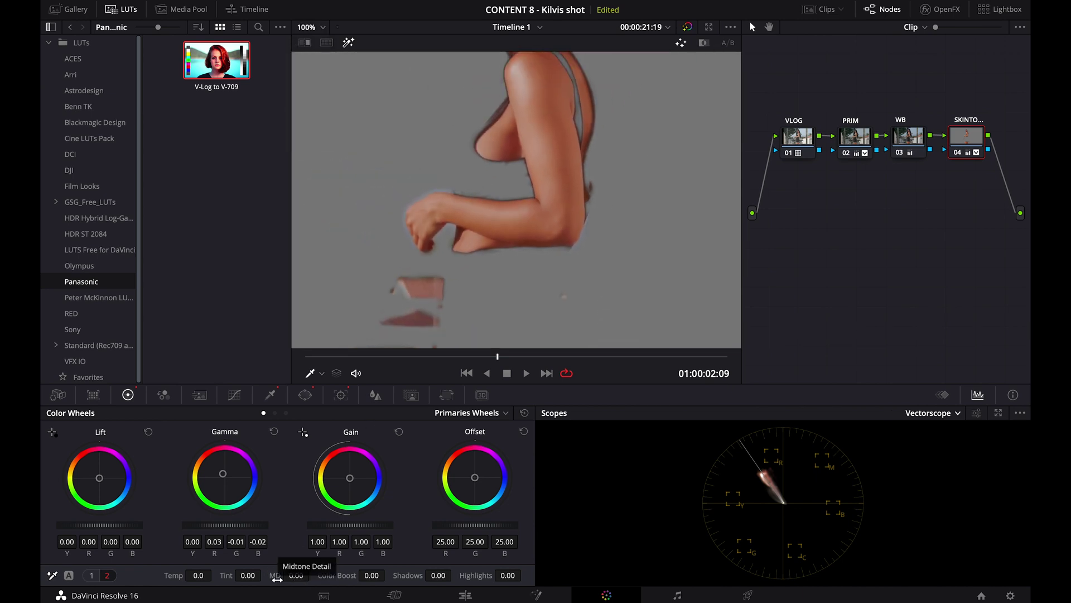
pyautogui.moveTo(305, 579); pyautogui.dragTo(263, 595)
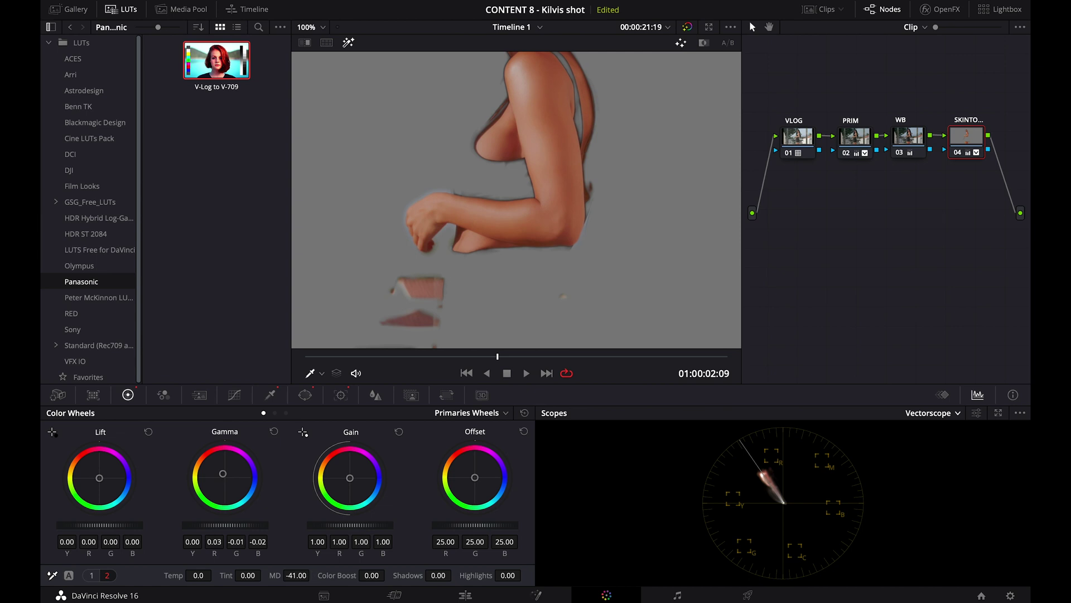
# Inspect the softened skin on the face and arm and turn off the highlight view to see the full image
pyautogui.scroll(-2, 494, 224)
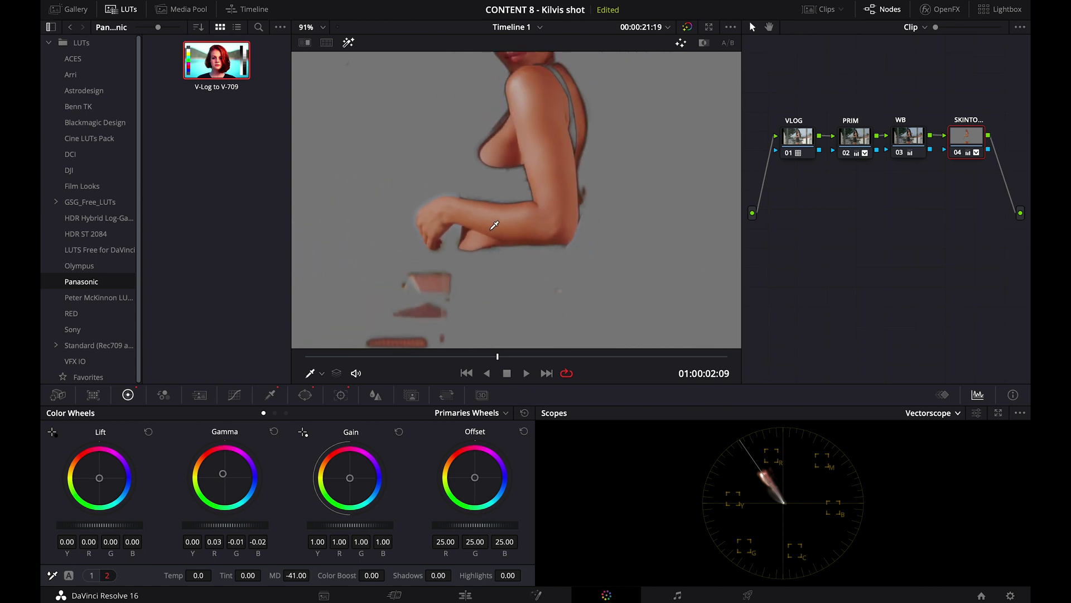
pyautogui.scroll(3, 494, 225)
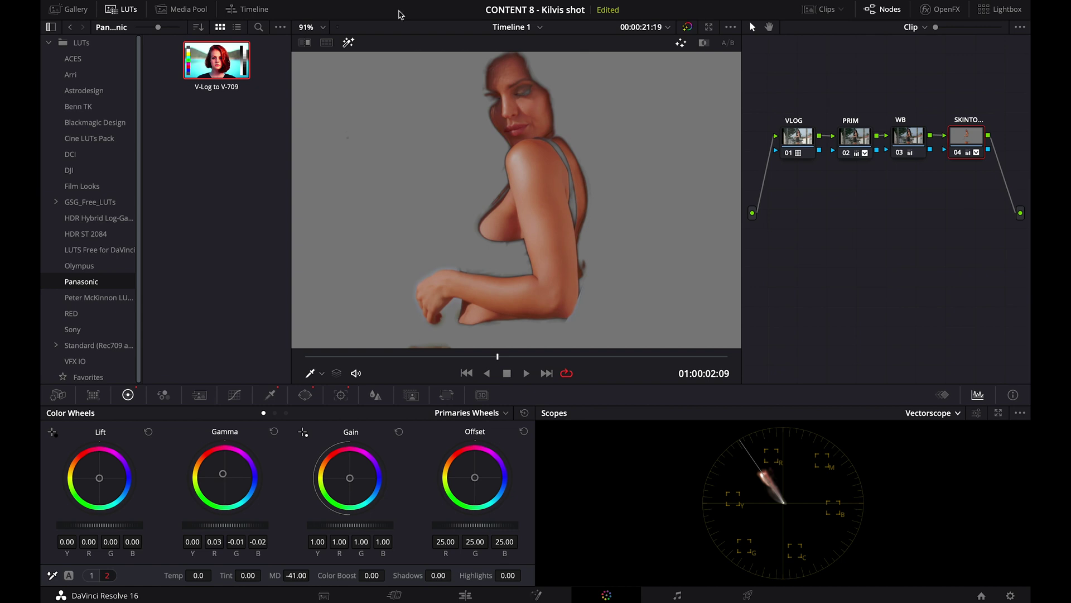
pyautogui.click(348, 42)
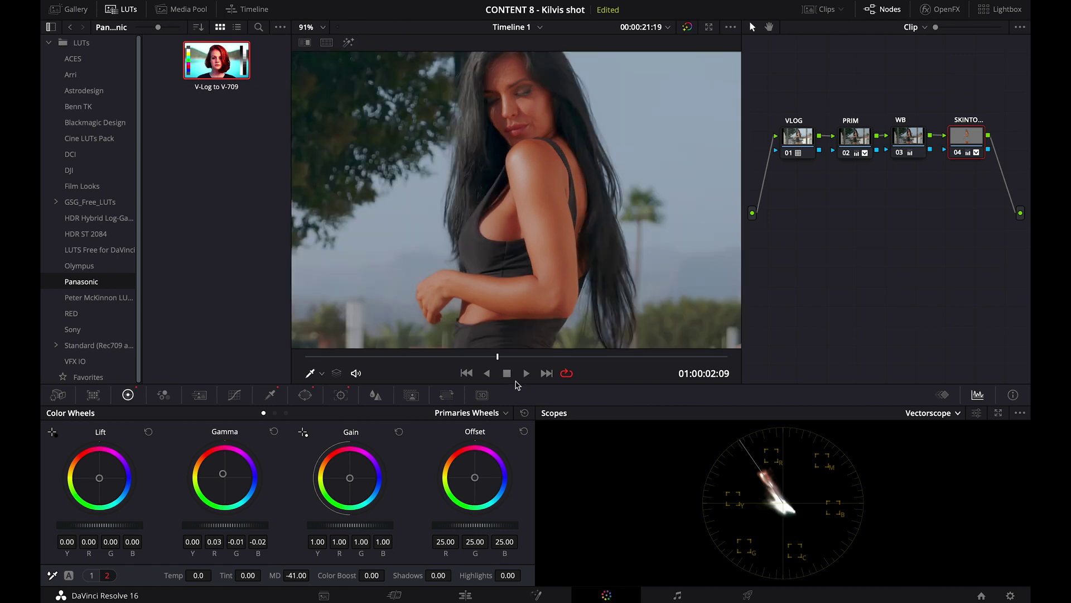
# Check the softened skin on another frame, fit the whole picture in the viewer, and park the playhead at 01:00:02:01
pyautogui.moveTo(512, 362); pyautogui.dragTo(563, 370)
pyautogui.click(315, 33)
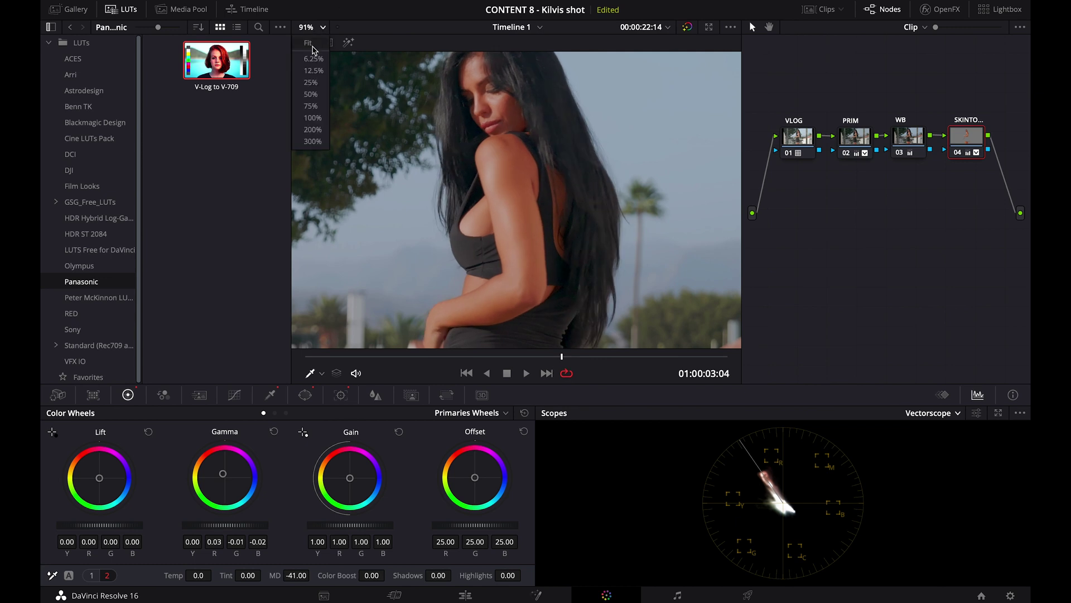
pyautogui.click(313, 53)
pyautogui.moveTo(455, 361)
pyautogui.mouseDown()
pyautogui.moveTo(416, 361)
pyautogui.moveTo(472, 367)
pyautogui.mouseUp()
# Add a parallel node to the skin tone node, place it underneath, and label it SKY
pyautogui.rightClick(967, 139)
pyautogui.moveTo(975, 198)
pyautogui.click(891, 224)
pyautogui.moveTo(775, 184); pyautogui.dragTo(964, 197)
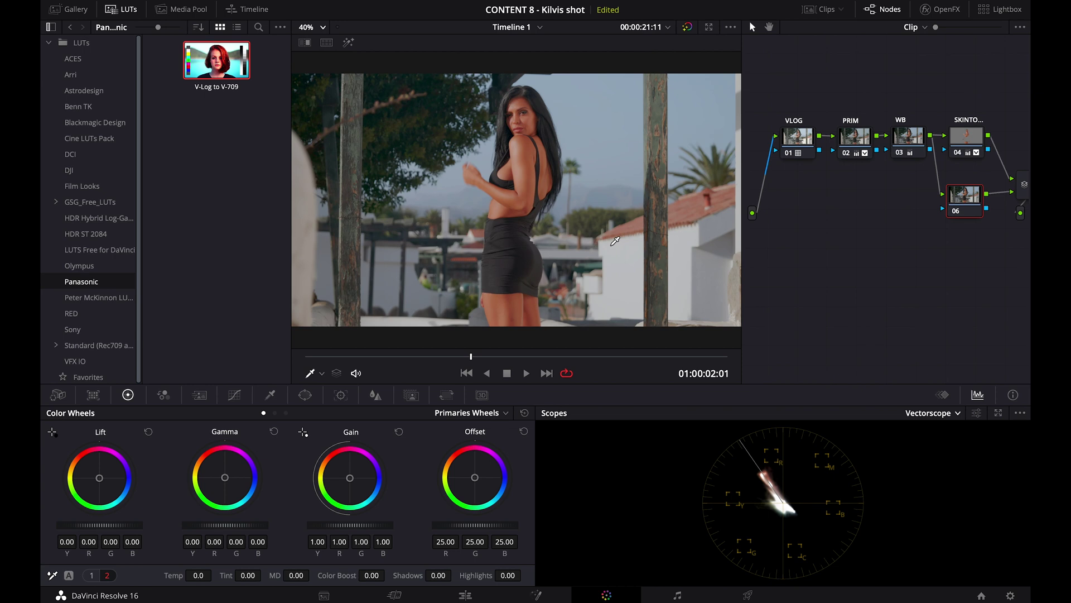
pyautogui.rightClick(968, 206)
pyautogui.click(973, 226)
pyautogui.write('SKY')
# Sample the blue sky with the HSL qualifier on the SKY node and show the selection in the highlight view
pyautogui.click(270, 395)
pyautogui.click(604, 98)
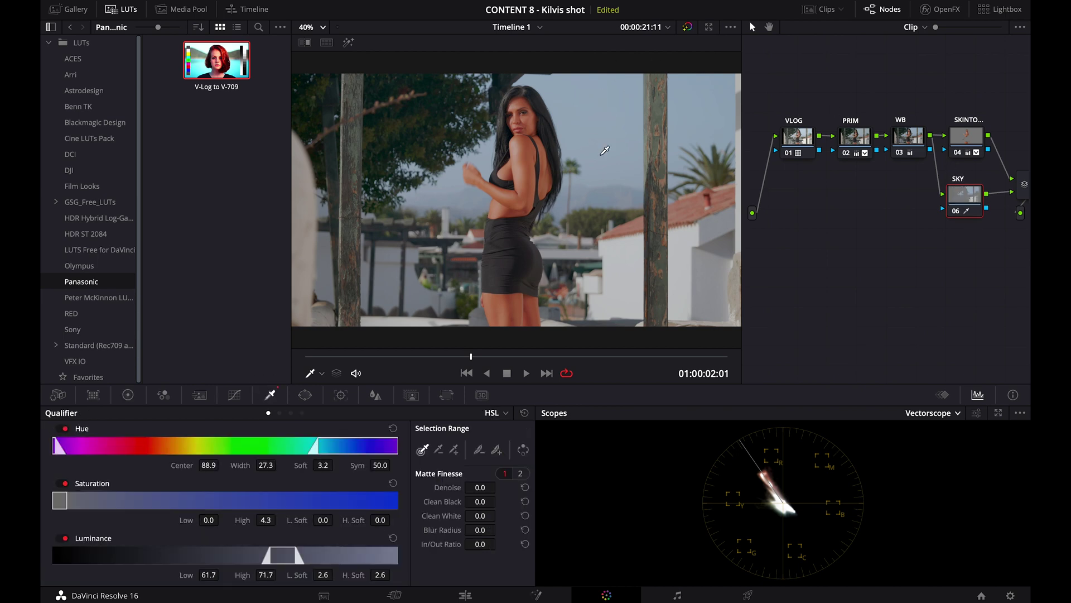
pyautogui.click(348, 42)
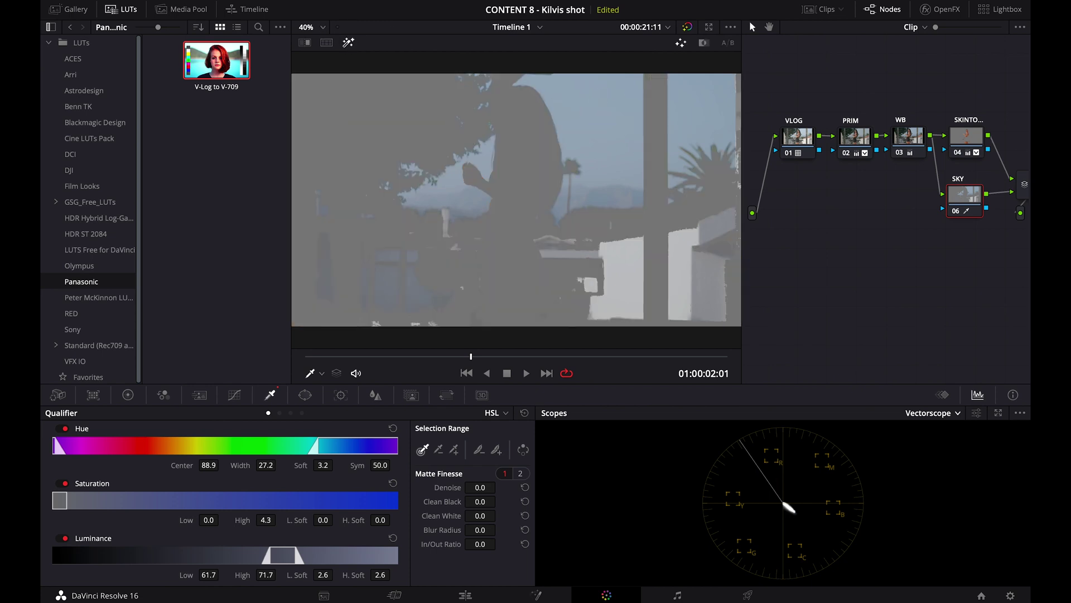
# Refine the sky key with Saturation 1.1 to 9.0, Luminance 59.8 to 69.9 and Blur Radius 54.0, and turn off the highlight view
pyautogui.moveTo(283, 558); pyautogui.dragTo(267, 560)
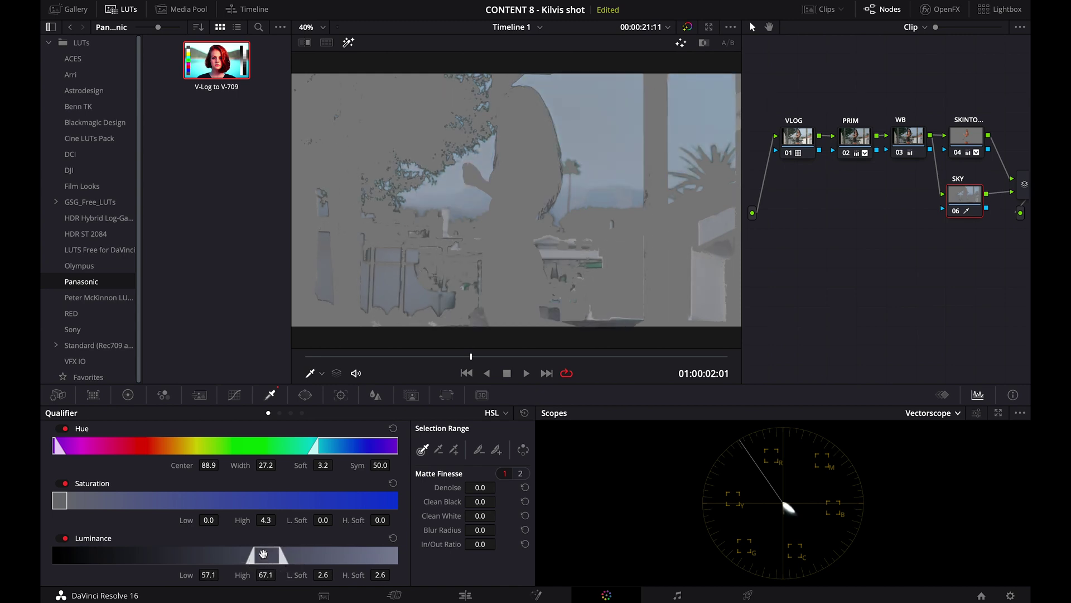
pyautogui.moveTo(67, 503); pyautogui.dragTo(74, 505)
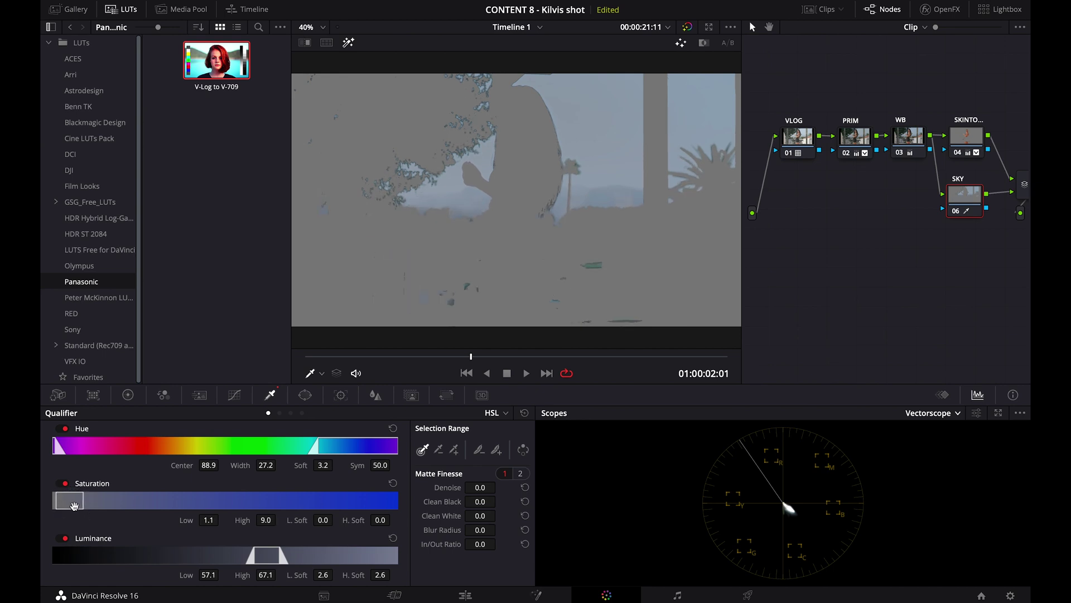
pyautogui.moveTo(267, 553); pyautogui.dragTo(277, 556)
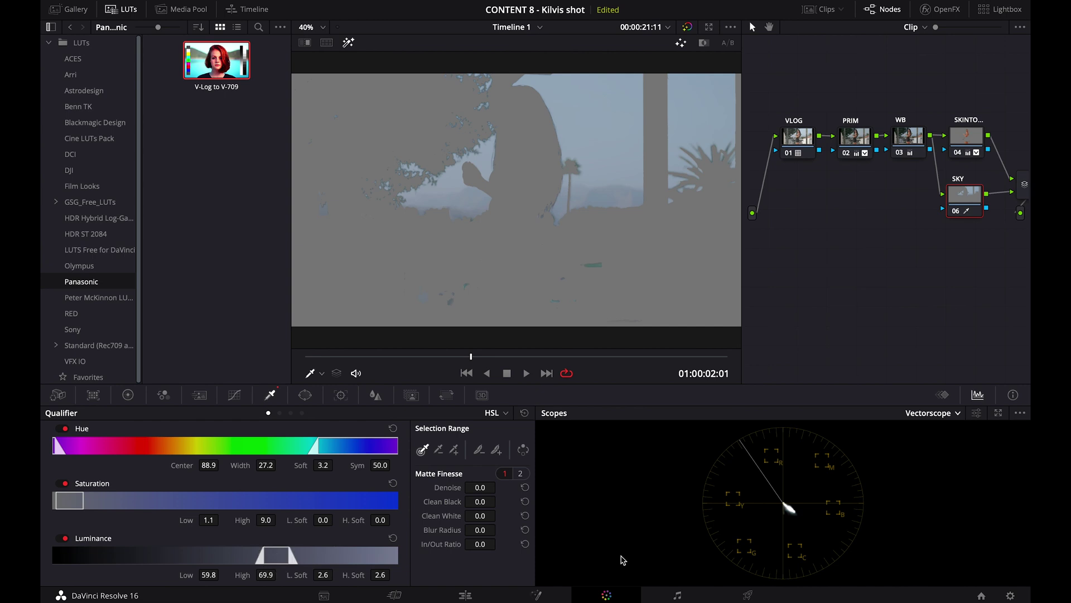
pyautogui.moveTo(479, 530); pyautogui.dragTo(798, 581)
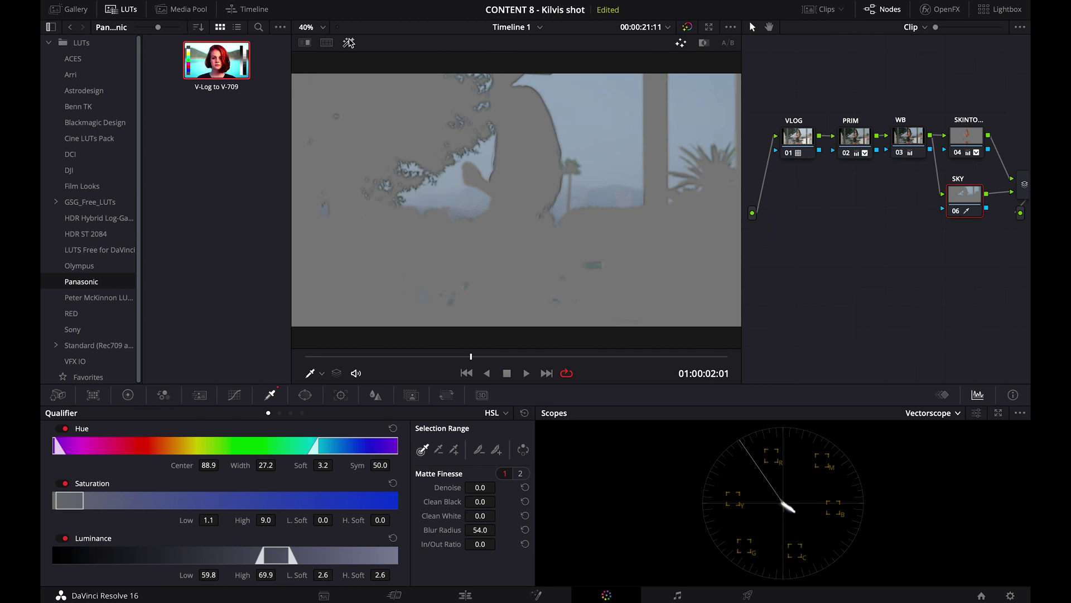
pyautogui.click(349, 42)
# Colour the keyed sky teal with Offset Red 18.74, Green 25.48, Blue 23.77 and Saturation 78.40
pyautogui.click(127, 395)
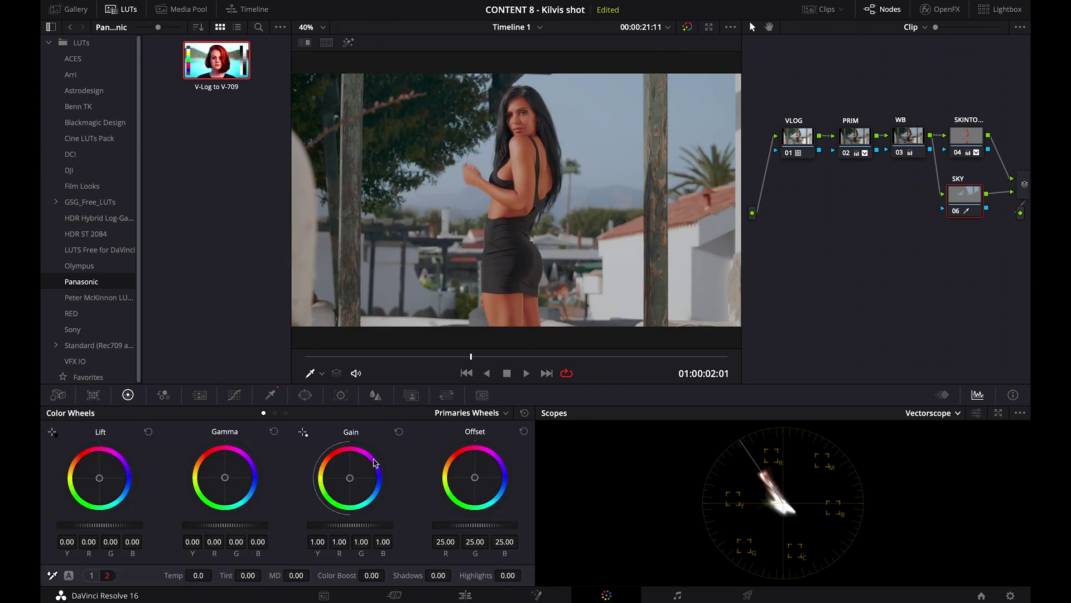
pyautogui.click(100, 577)
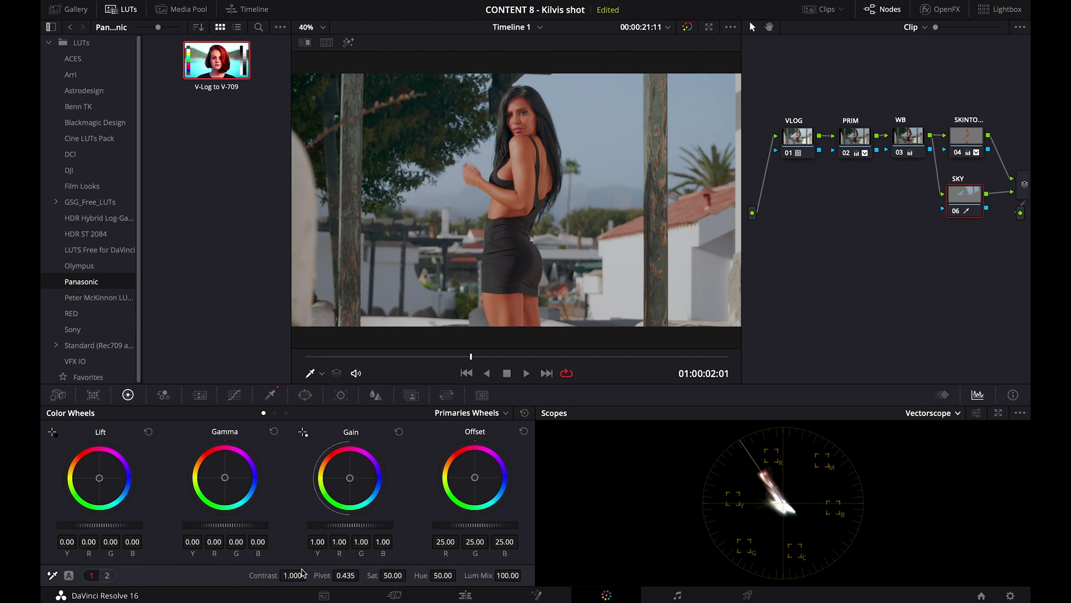
pyautogui.moveTo(383, 575); pyautogui.dragTo(578, 588)
pyautogui.moveTo(477, 481)
pyautogui.mouseDown()
pyautogui.moveTo(385, 529)
pyautogui.moveTo(461, 510)
pyautogui.moveTo(422, 500)
pyautogui.moveTo(477, 505)
pyautogui.mouseUp()
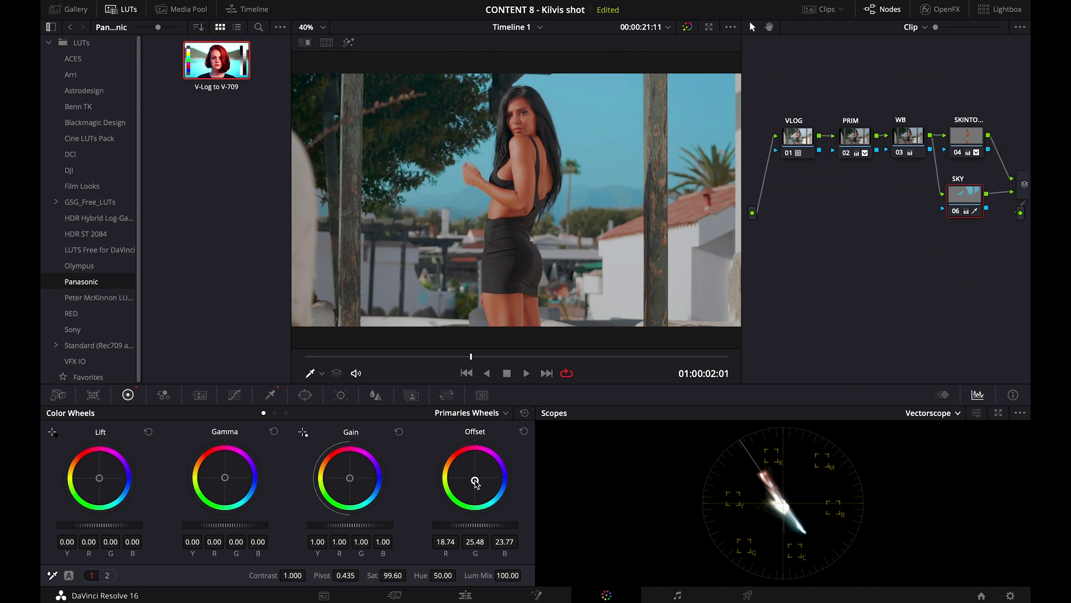
pyautogui.moveTo(404, 577); pyautogui.dragTo(341, 587)
# Add another parallel node from the SKY node, label it GREENS, and position it below with some spacing
pyautogui.click(968, 192)
pyautogui.rightClick(967, 192)
pyautogui.moveTo(961, 249)
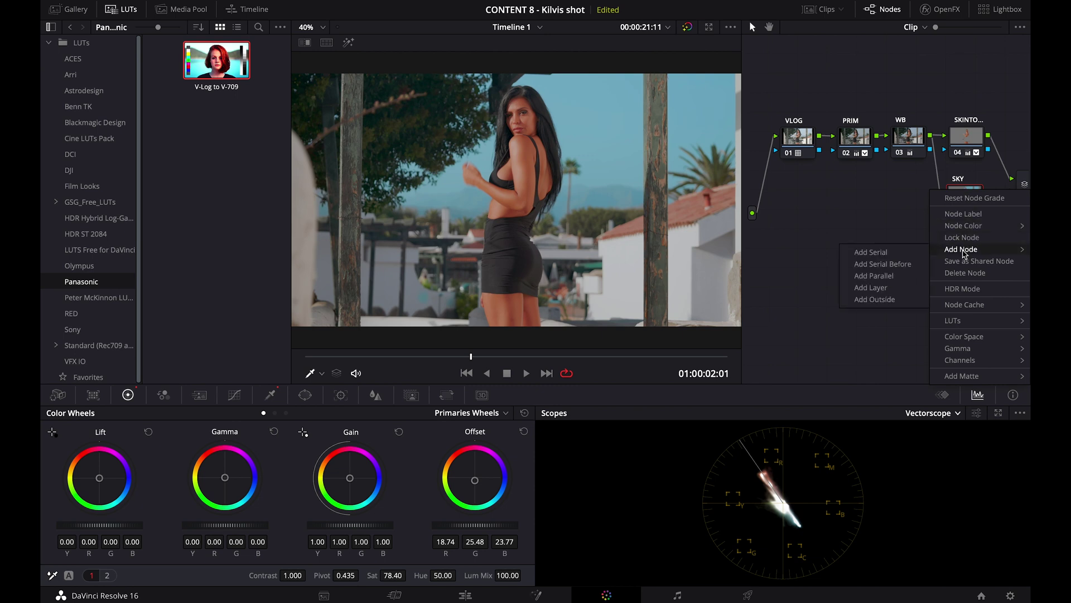
pyautogui.click(895, 276)
pyautogui.rightClick(968, 246)
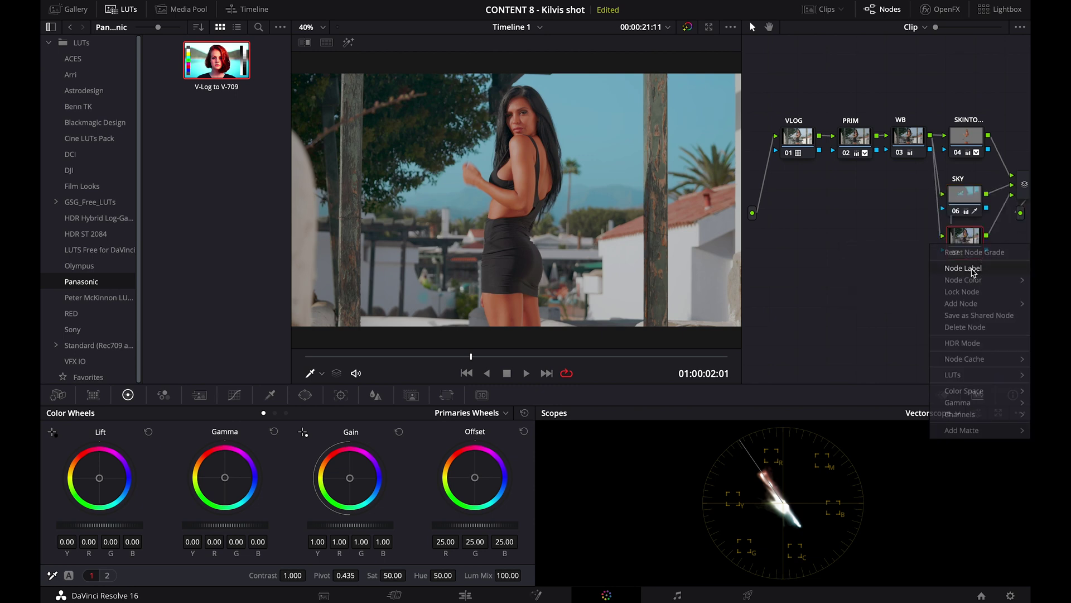
pyautogui.click(974, 270)
pyautogui.write('GREENS')
pyautogui.press('Return')
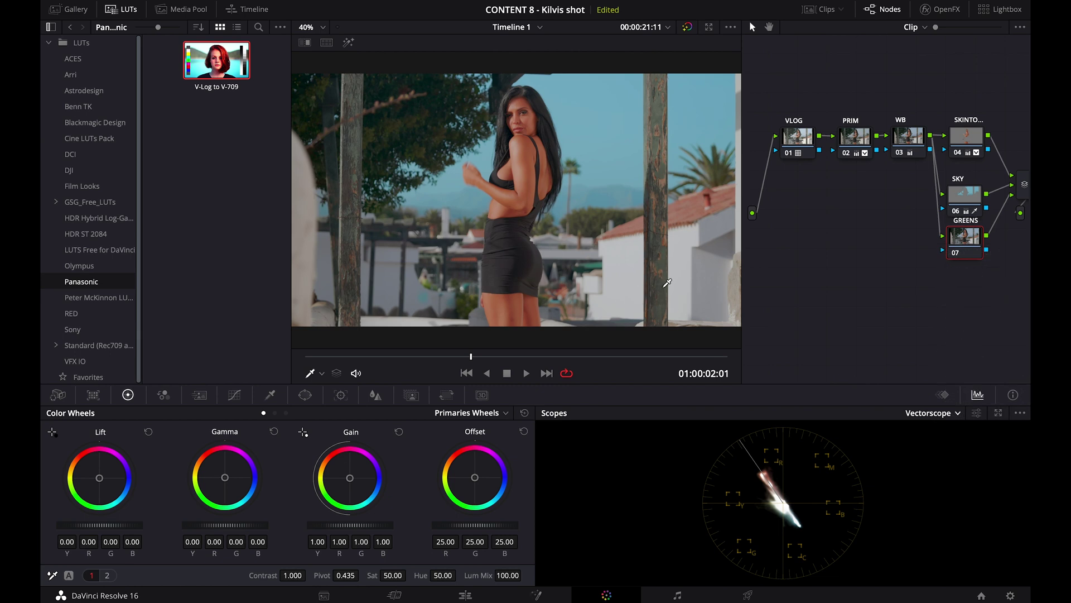
pyautogui.moveTo(968, 244); pyautogui.dragTo(968, 264)
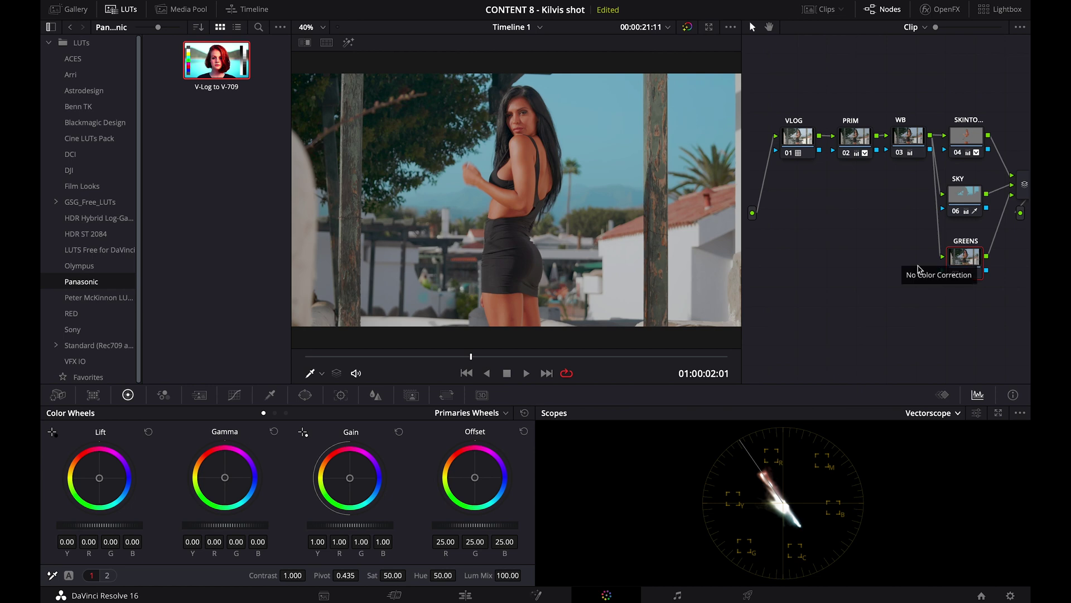
# Examine the graded image on the Waveform scope and return to the Vectorscope
pyautogui.click(937, 412)
pyautogui.click(930, 441)
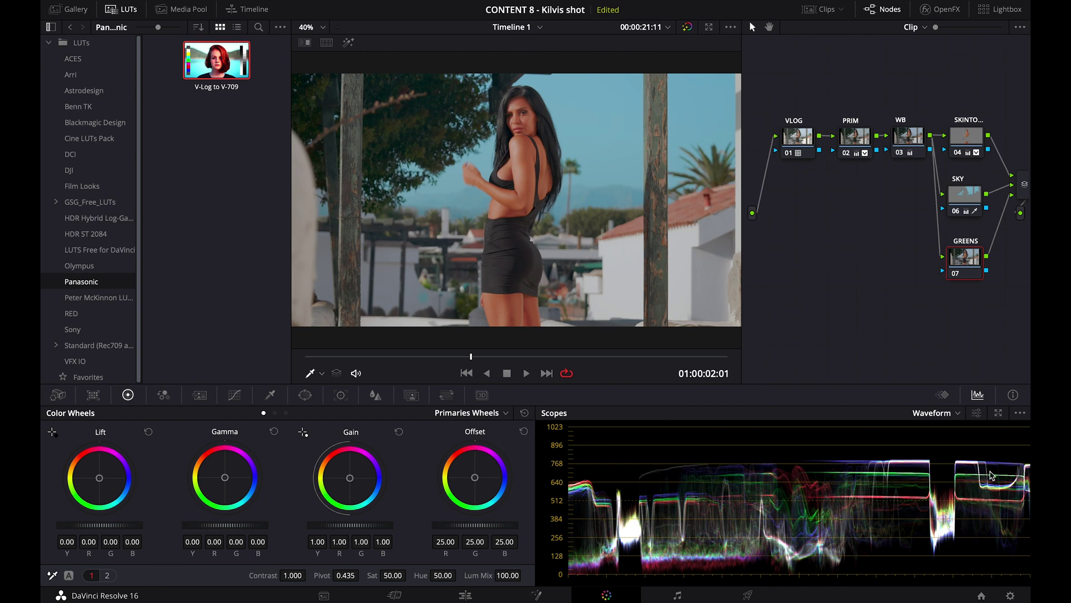
pyautogui.click(936, 413)
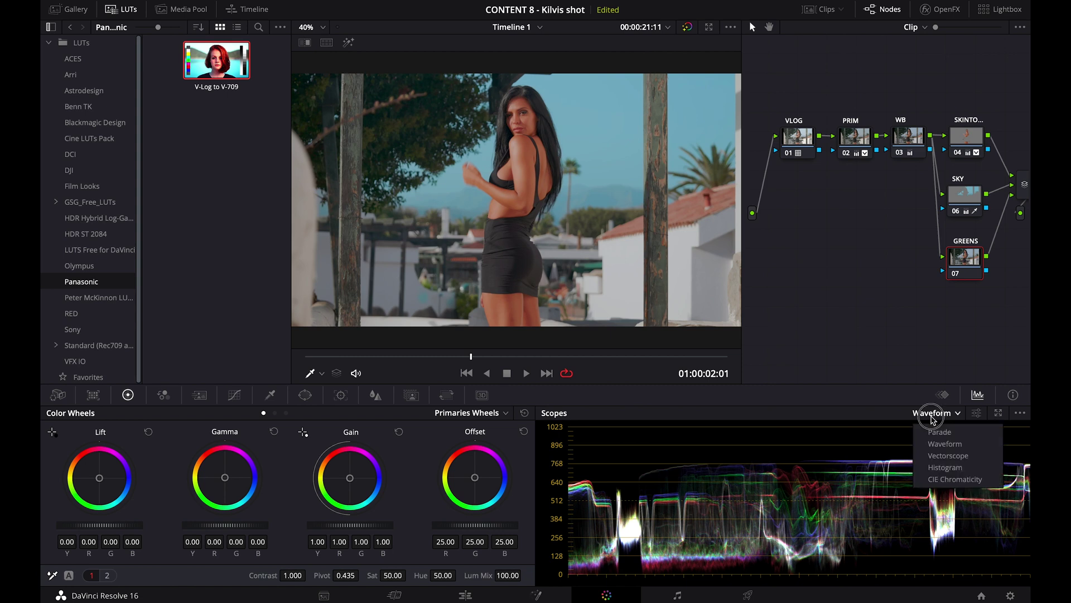
pyautogui.click(942, 462)
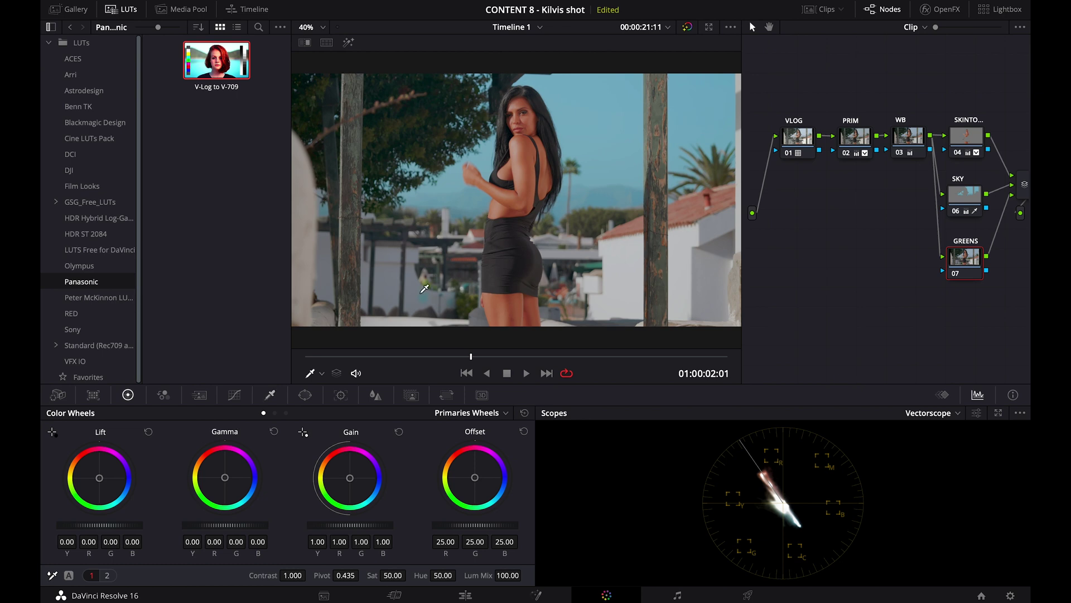
# Try to key the dark tree foliage on the GREENS node with the HSL qualifier, checking the selection in the highlight view
pyautogui.click(271, 396)
pyautogui.click(425, 151)
pyautogui.click(348, 43)
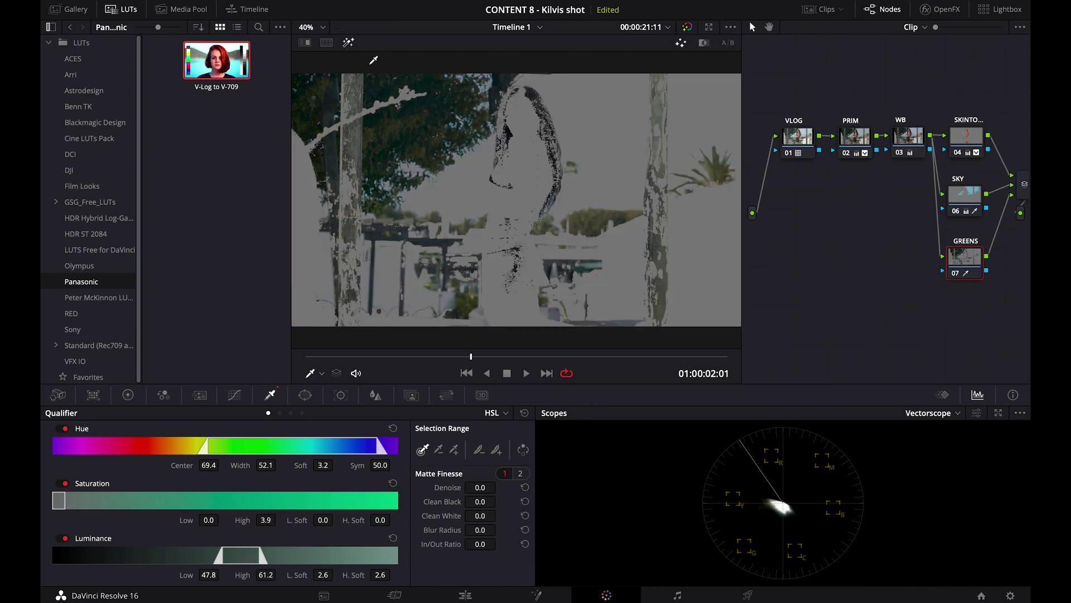
pyautogui.click(424, 149)
pyautogui.moveTo(424, 149)
pyautogui.mouseDown()
pyautogui.moveTo(381, 154)
pyautogui.moveTo(428, 143)
pyautogui.mouseUp()
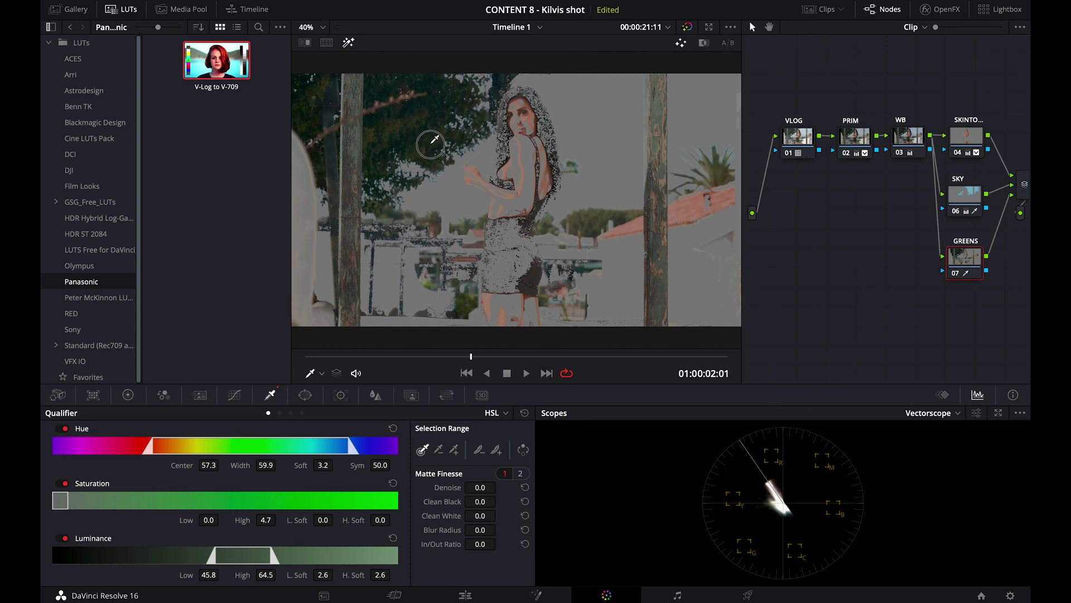
# Try narrowing the foliage key to Hue Center 64.5, Width 37.0, Saturation High 8.8 and Luminance 45.1 to 63.8, and reset the qualifier
pyautogui.moveTo(164, 438); pyautogui.dragTo(234, 452)
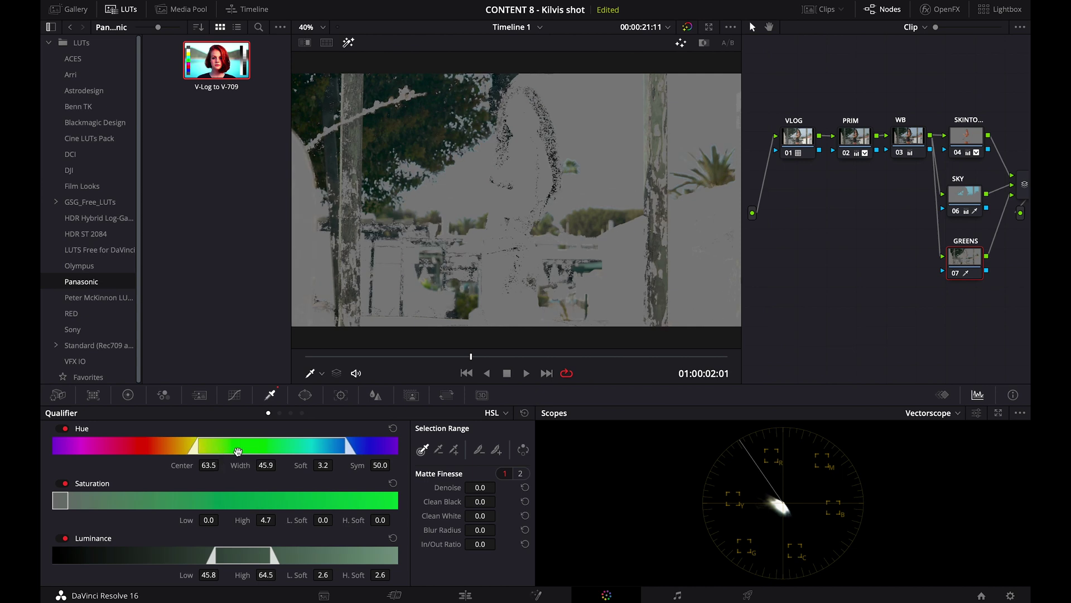
pyautogui.moveTo(341, 448); pyautogui.dragTo(338, 448)
pyautogui.moveTo(232, 553)
pyautogui.mouseDown()
pyautogui.moveTo(211, 555)
pyautogui.moveTo(247, 556)
pyautogui.moveTo(237, 555)
pyautogui.mouseUp()
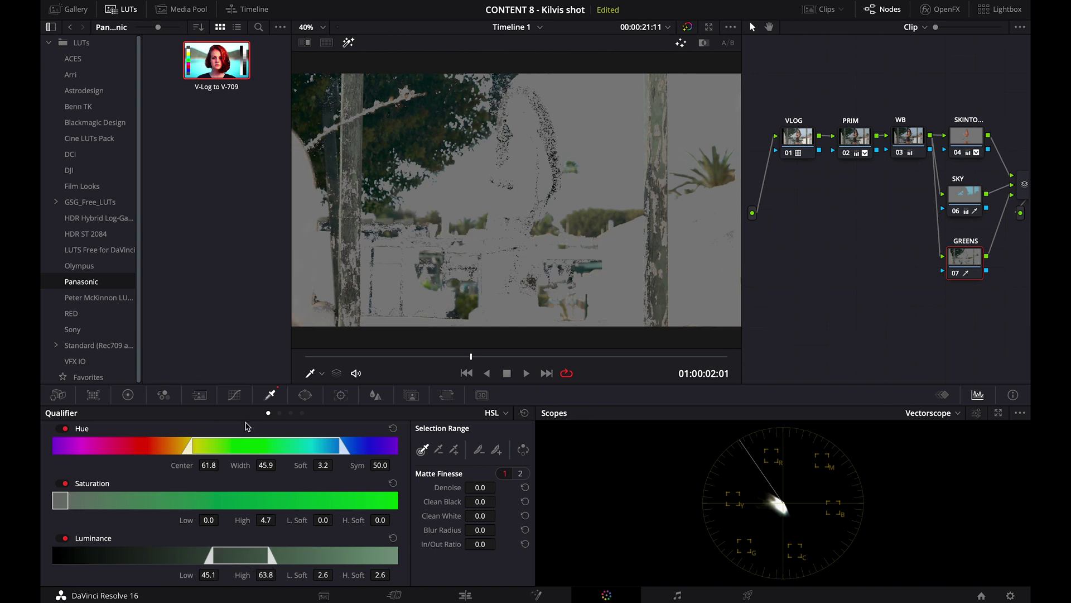
pyautogui.moveTo(54, 491); pyautogui.dragTo(82, 506)
pyautogui.moveTo(193, 446); pyautogui.dragTo(260, 455)
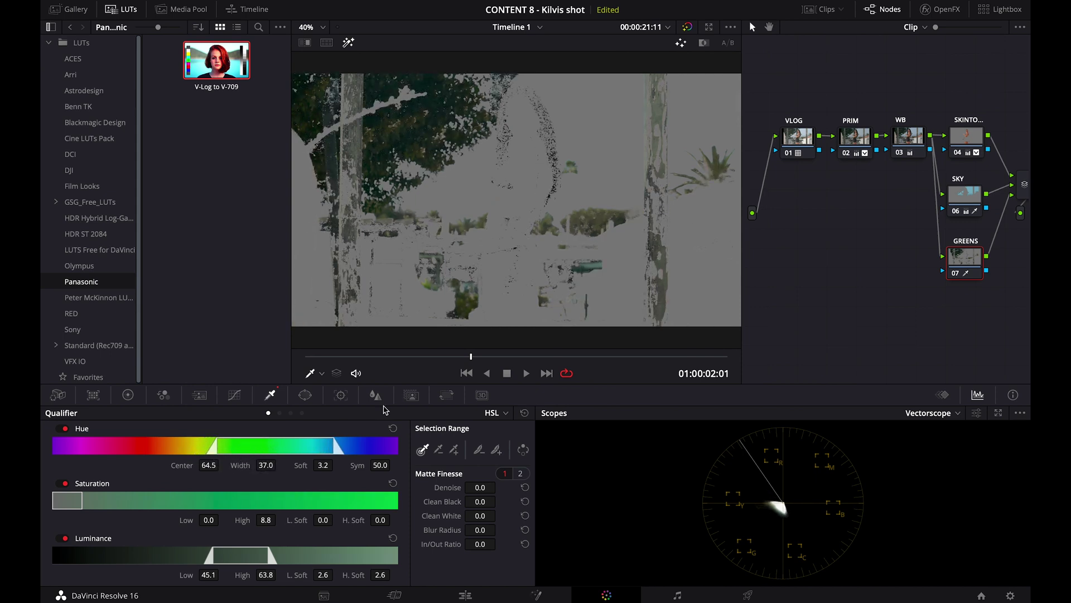
pyautogui.click(524, 413)
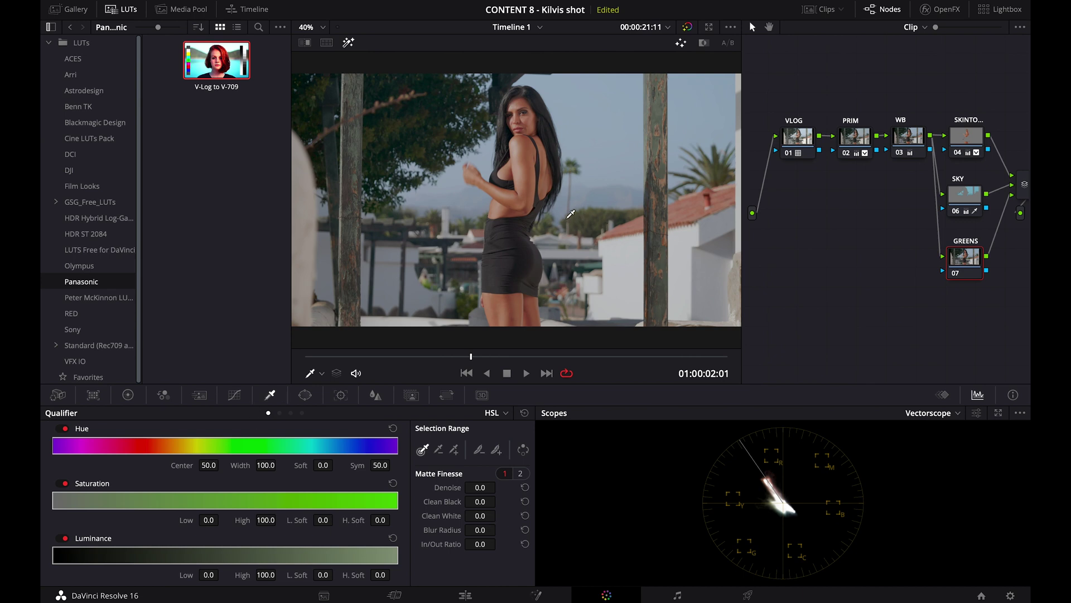
# Try keying the hedge behind the woman with Hue Center 54.5 and Width 25.0, and reset the qualifier
pyautogui.click(348, 42)
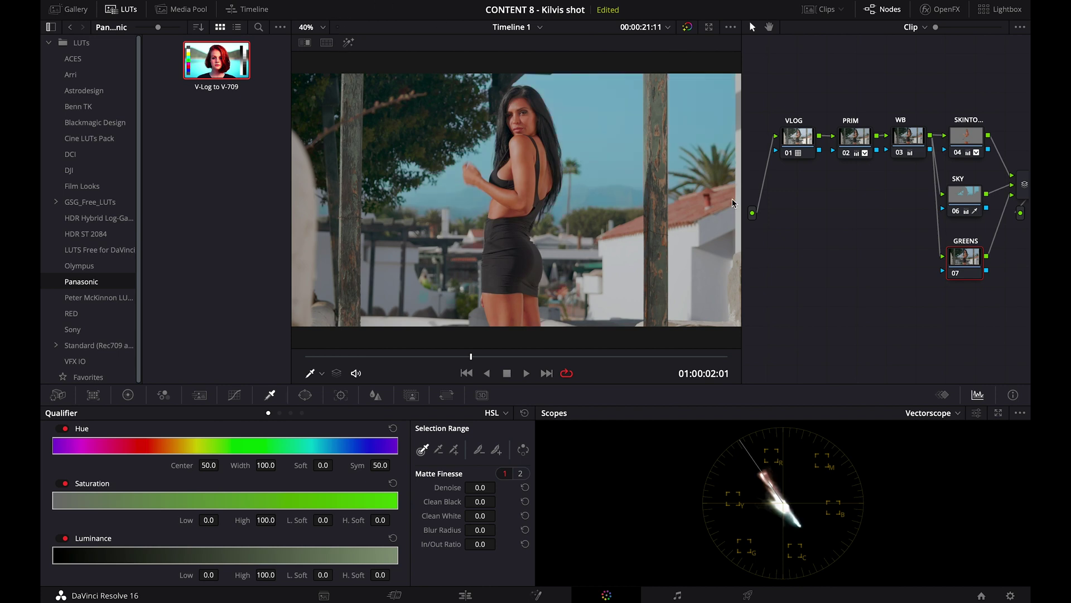
pyautogui.click(585, 216)
pyautogui.click(348, 42)
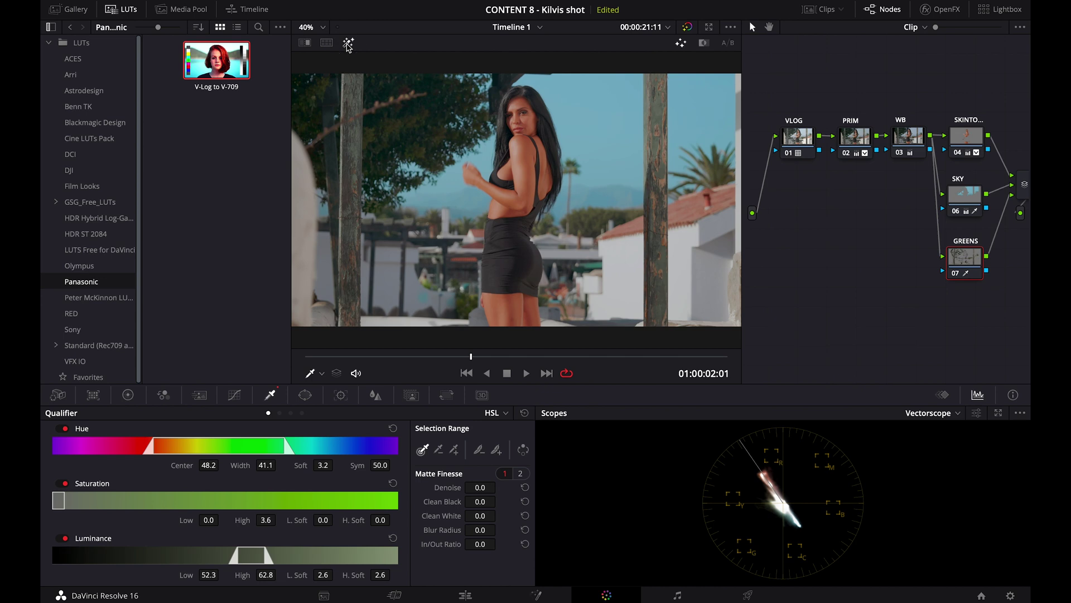
pyautogui.click(574, 223)
pyautogui.moveTo(575, 226); pyautogui.dragTo(585, 219)
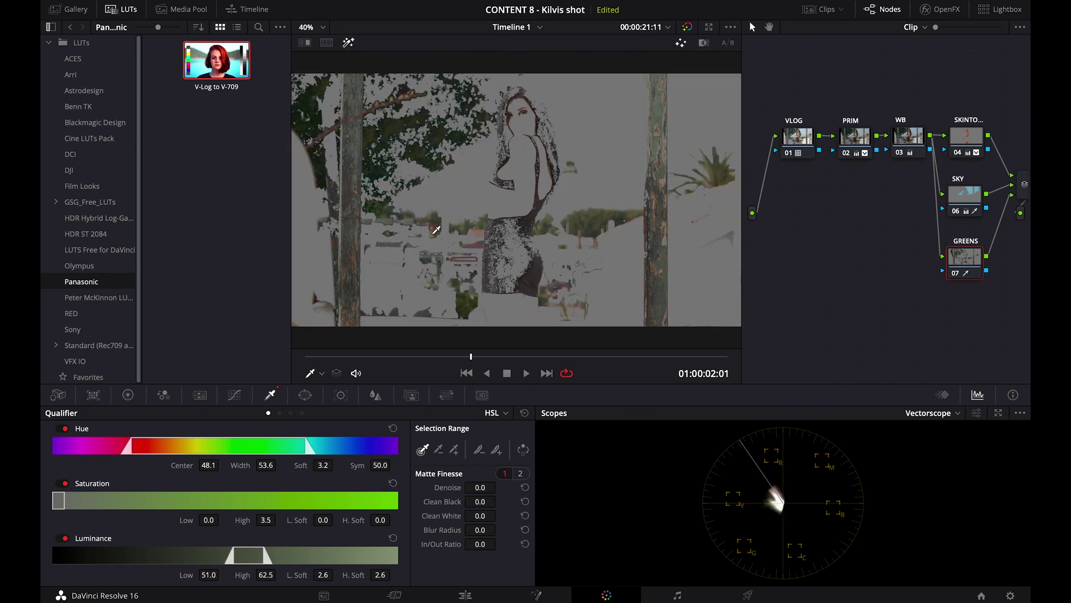
pyautogui.moveTo(127, 446); pyautogui.dragTo(234, 467)
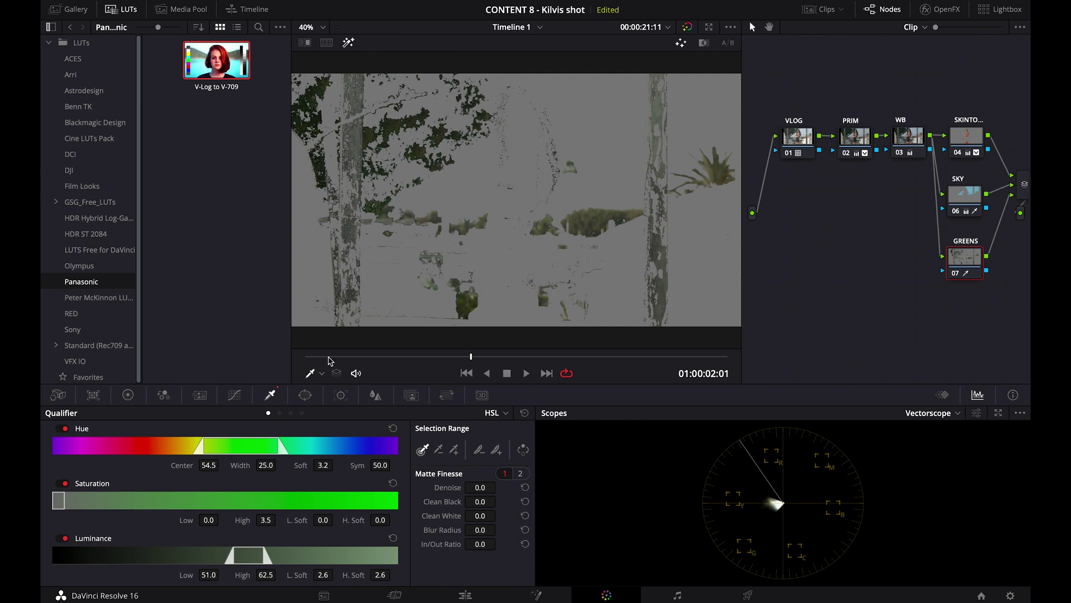
pyautogui.click(525, 412)
# Raise the saturation of the greens to 1.88 with a widened bump on the Hue Vs Sat curve of the GREENS node
pyautogui.click(230, 395)
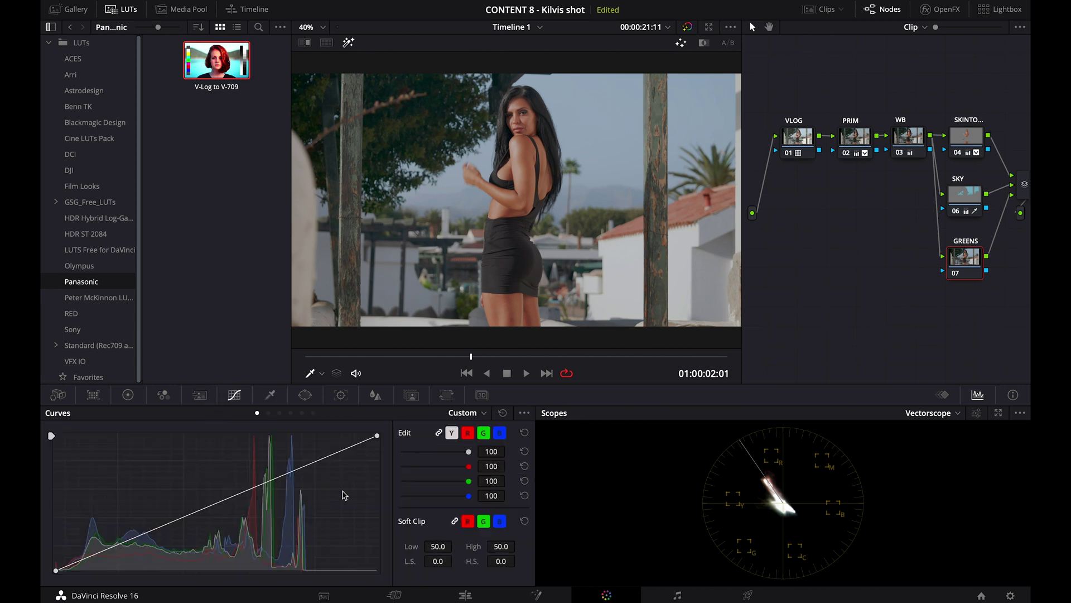
pyautogui.click(268, 412)
pyautogui.click(279, 413)
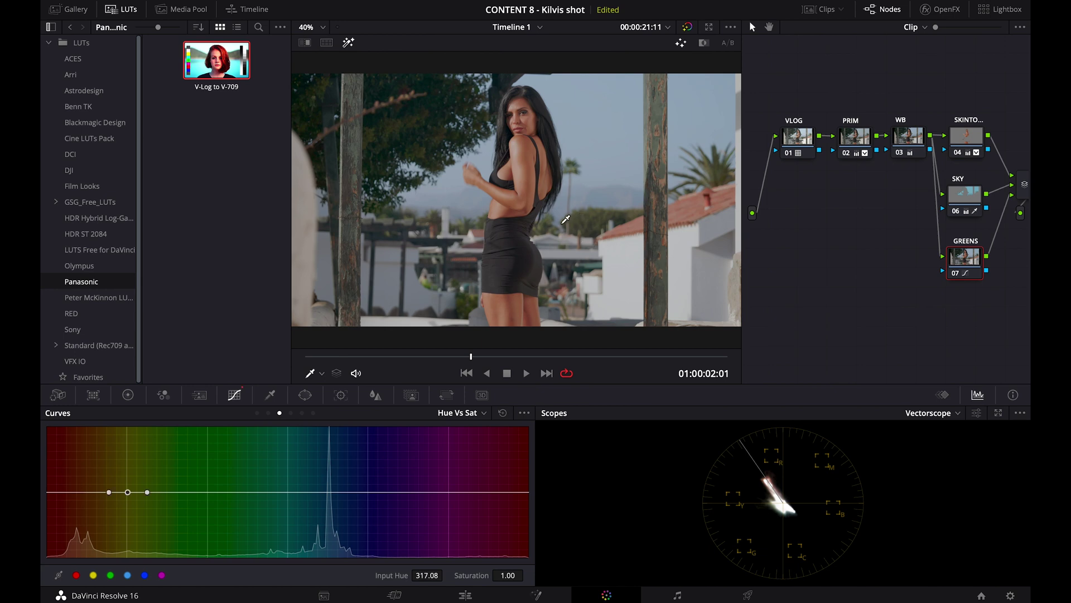
pyautogui.moveTo(148, 493); pyautogui.dragTo(282, 495)
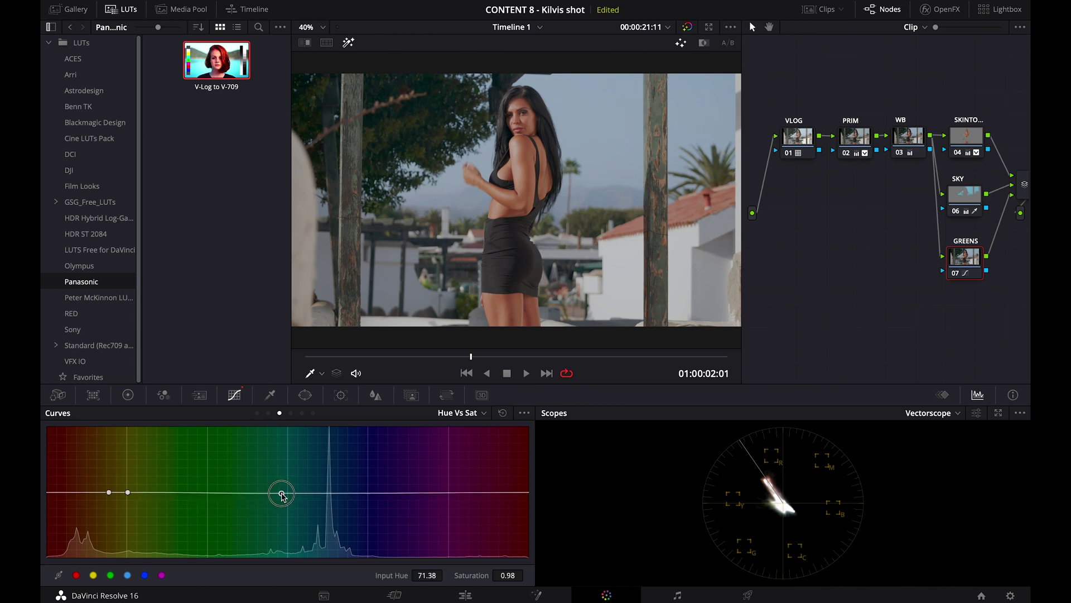
pyautogui.moveTo(129, 498); pyautogui.dragTo(196, 434)
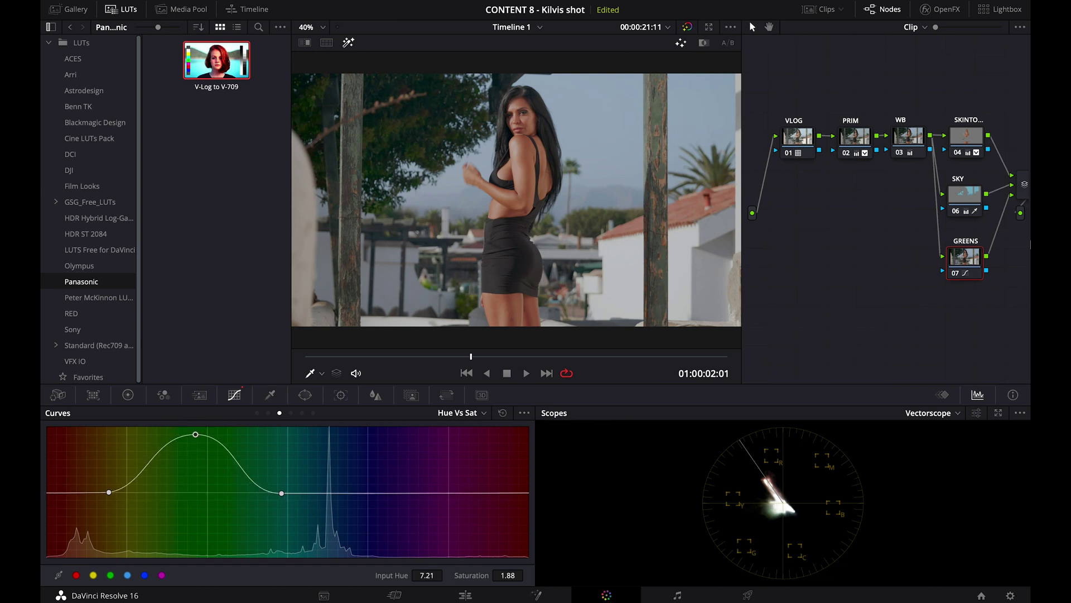
# Try adding shadow points to the Custom curve of the GREENS node, and remove them again
pyautogui.hscroll(2, 938, 241)
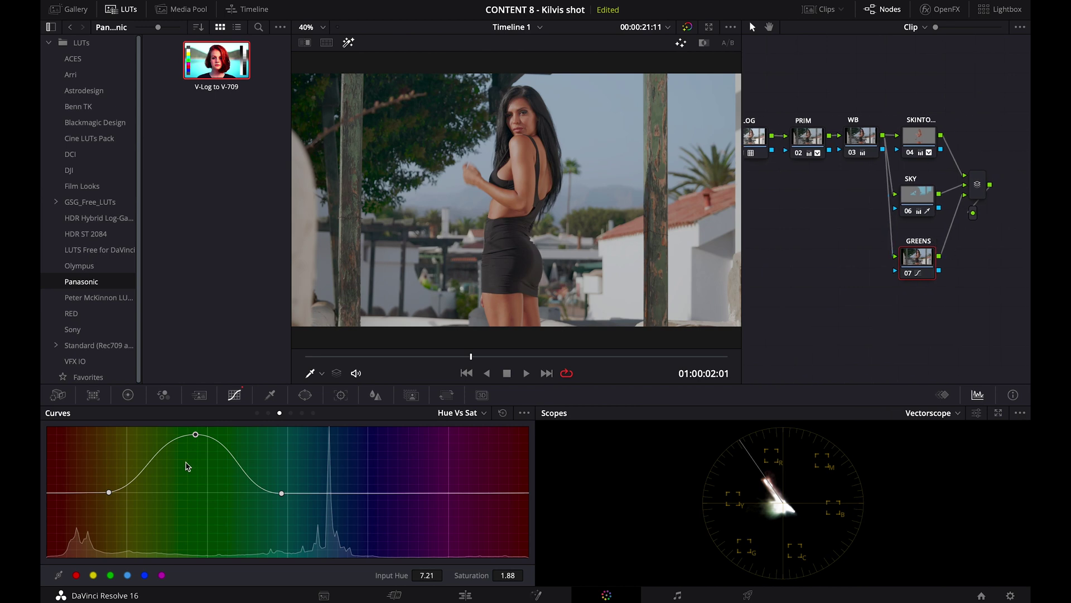
pyautogui.click(256, 413)
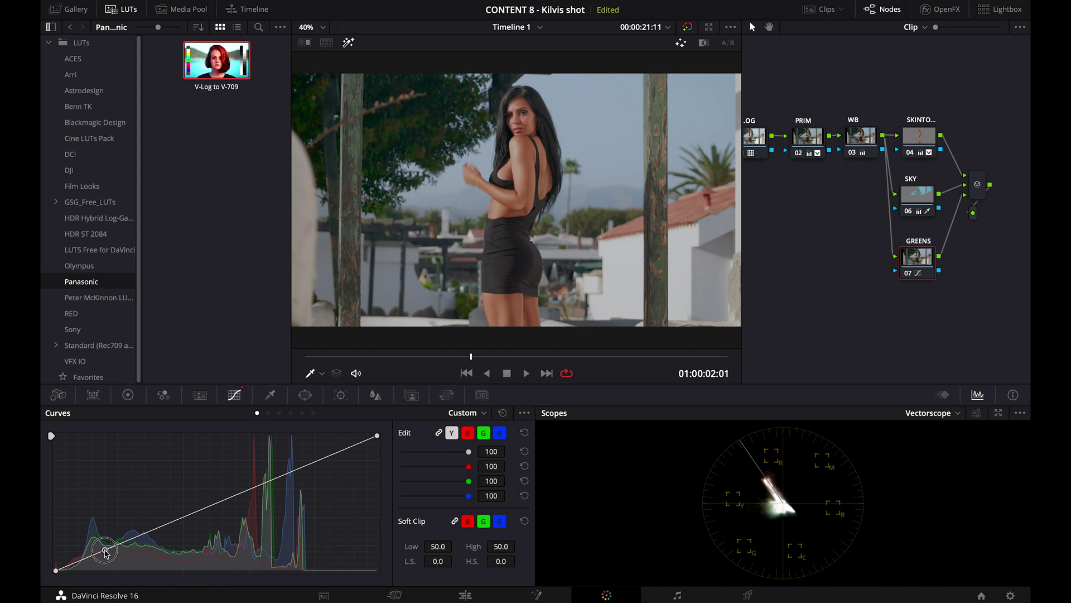
pyautogui.moveTo(105, 549); pyautogui.dragTo(104, 548)
pyautogui.click(149, 528)
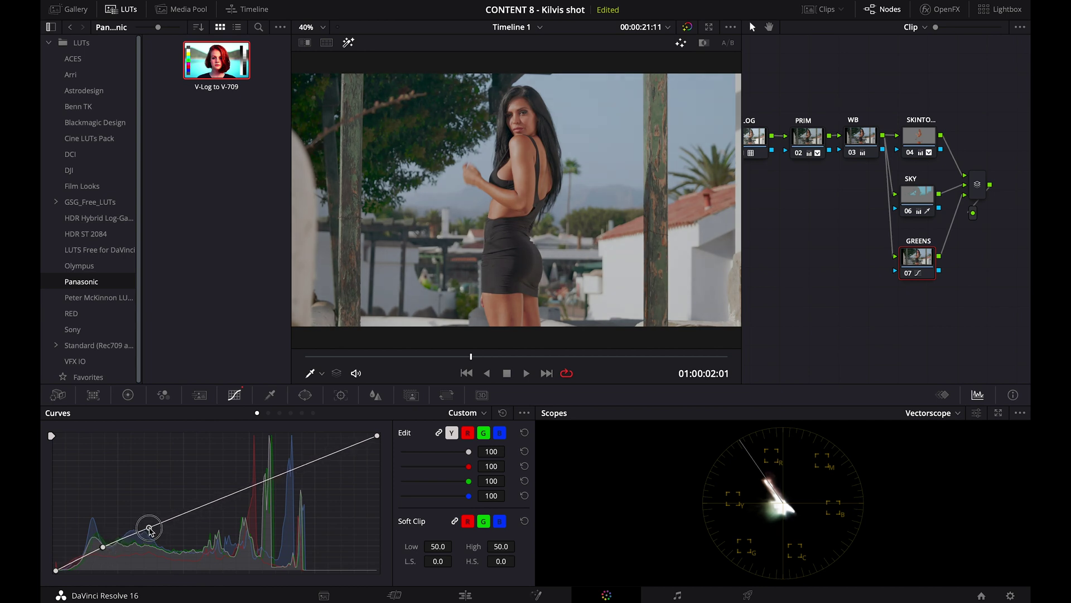
pyautogui.rightClick(151, 530)
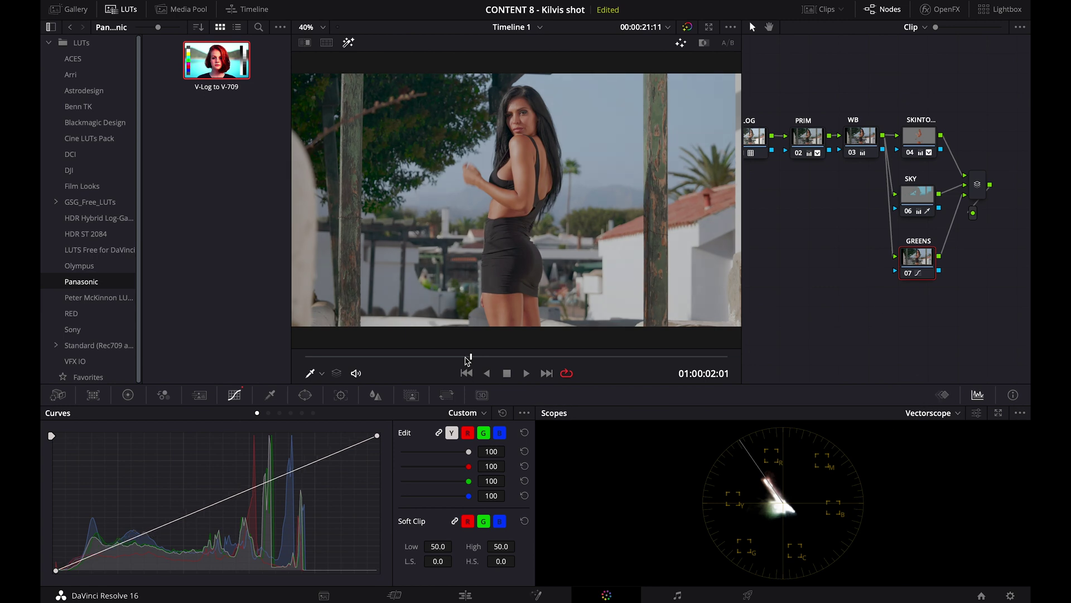
# Lower the saturation of the skin tone node slightly and check the skin at several frames of the clip
pyautogui.click(514, 356)
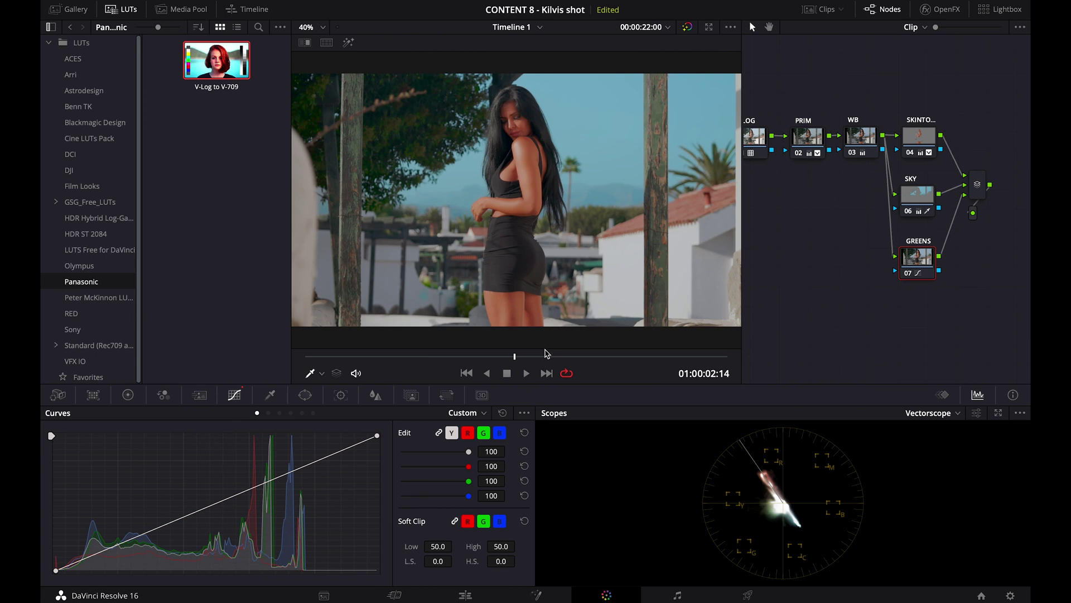
pyautogui.moveTo(549, 357); pyautogui.dragTo(495, 376)
pyautogui.click(919, 140)
pyautogui.click(128, 395)
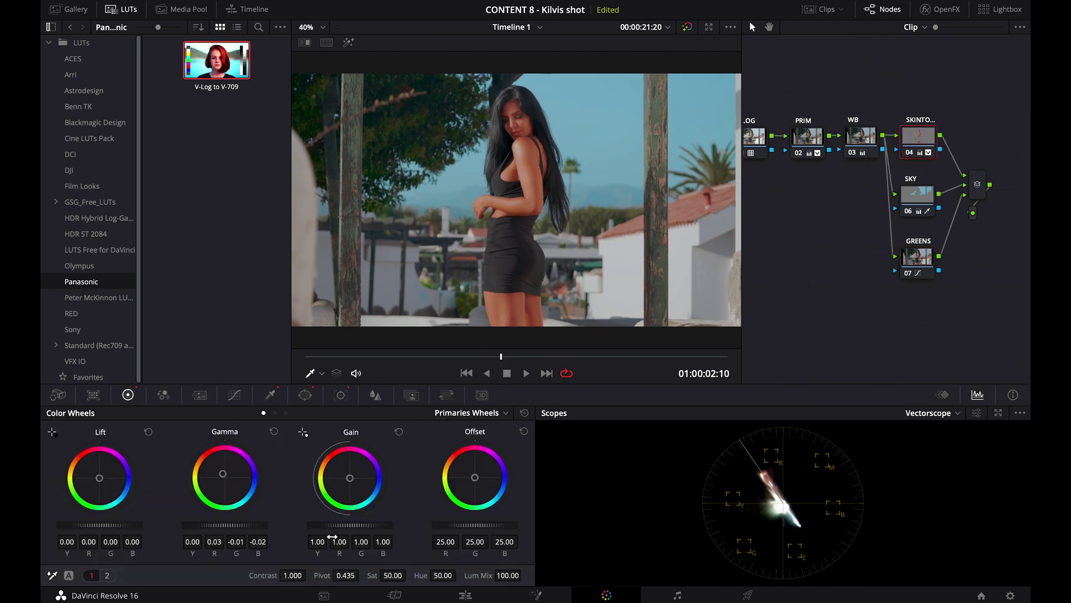
pyautogui.moveTo(402, 577)
pyautogui.mouseDown()
pyautogui.moveTo(385, 579)
pyautogui.moveTo(394, 580)
pyautogui.mouseUp()
pyautogui.click(545, 357)
pyautogui.moveTo(545, 358); pyautogui.dragTo(579, 359)
# Add a parallel node from the GREENS node
pyautogui.click(918, 255)
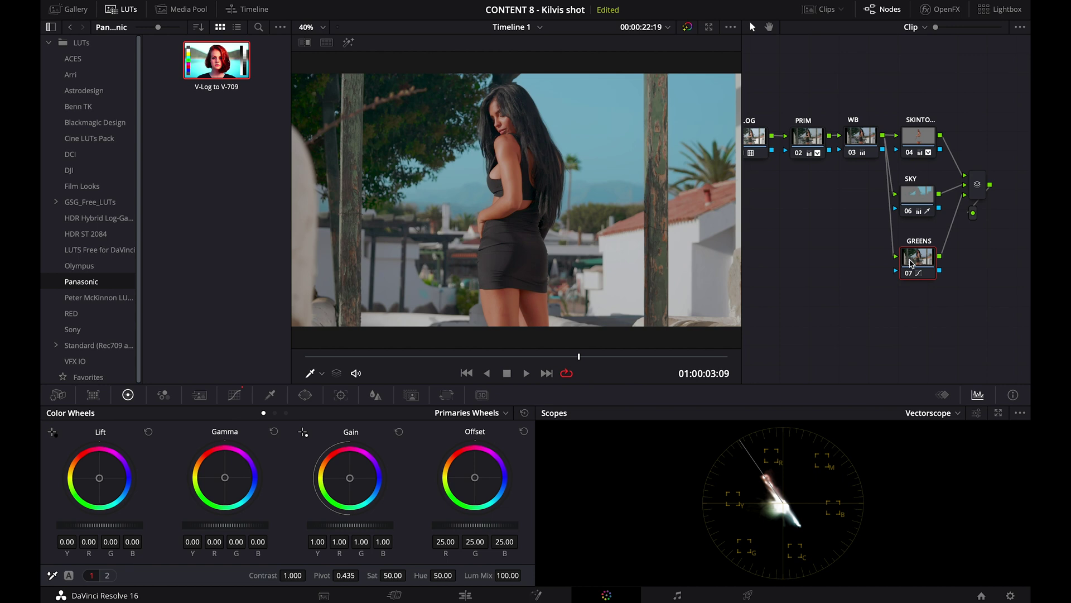
pyautogui.rightClick(911, 263)
pyautogui.moveTo(919, 320)
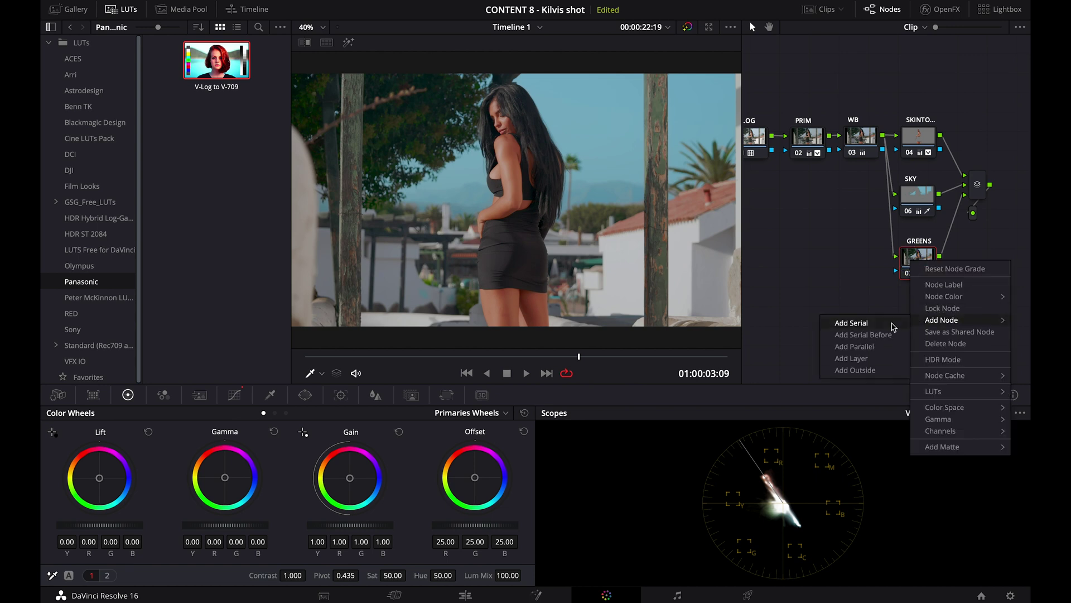
pyautogui.click(869, 350)
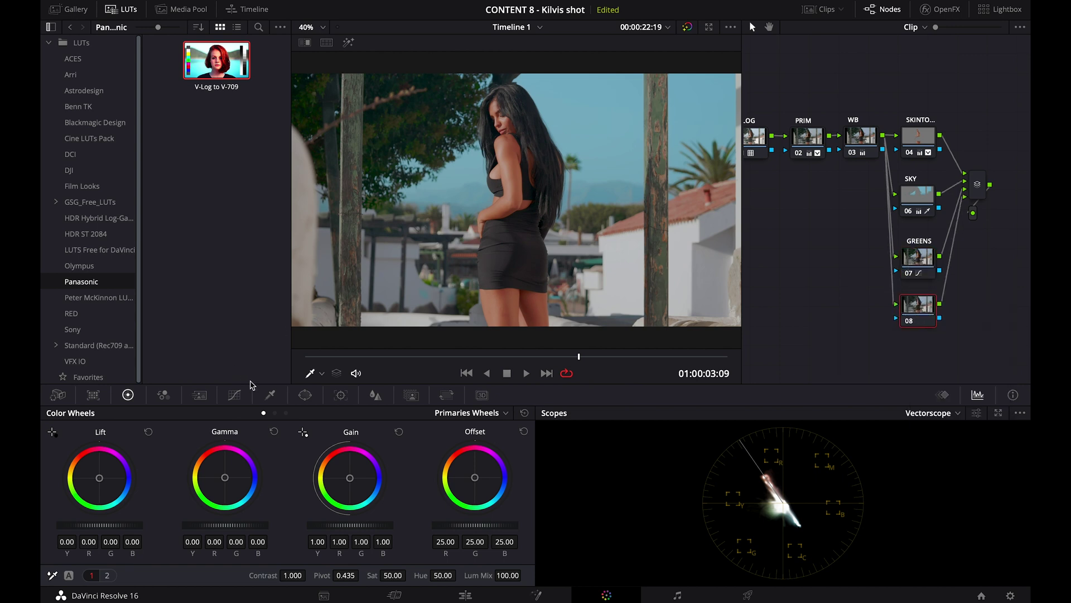
# Key the white house wall on the new node with Luminance 68.2 to 78.2 and Blur Radius 19.6, checking it in the highlight view
pyautogui.click(270, 395)
pyautogui.click(628, 255)
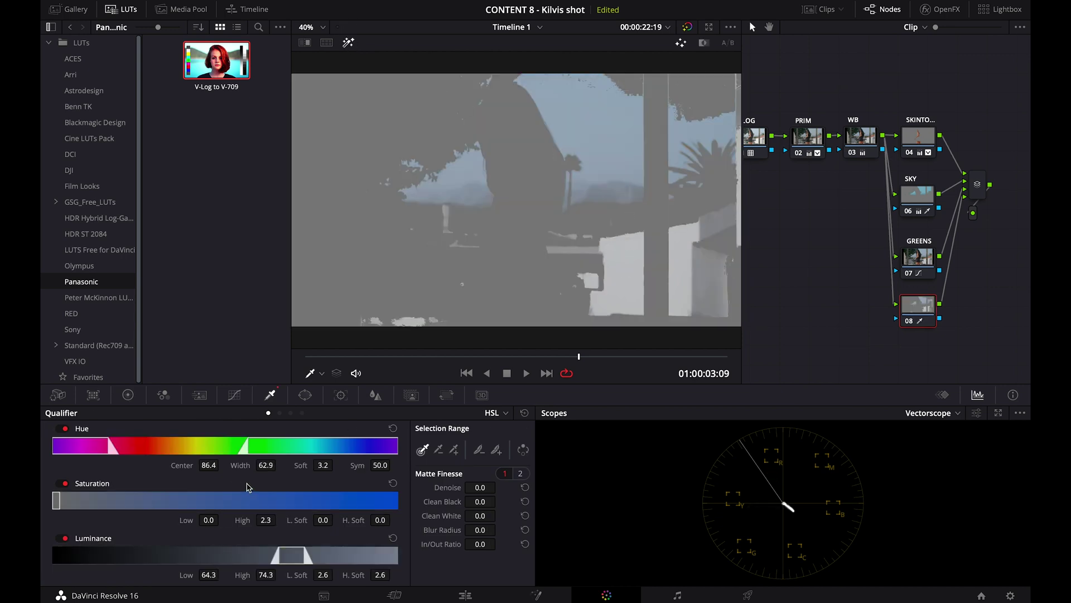
pyautogui.moveTo(293, 555); pyautogui.dragTo(306, 559)
pyautogui.moveTo(479, 532); pyautogui.dragTo(592, 539)
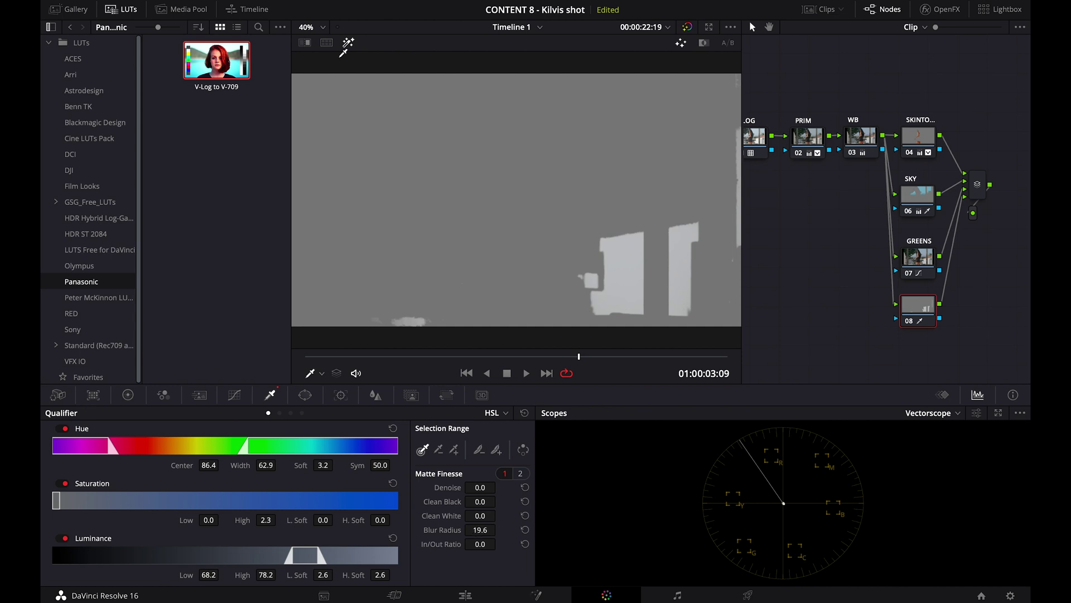
pyautogui.click(349, 43)
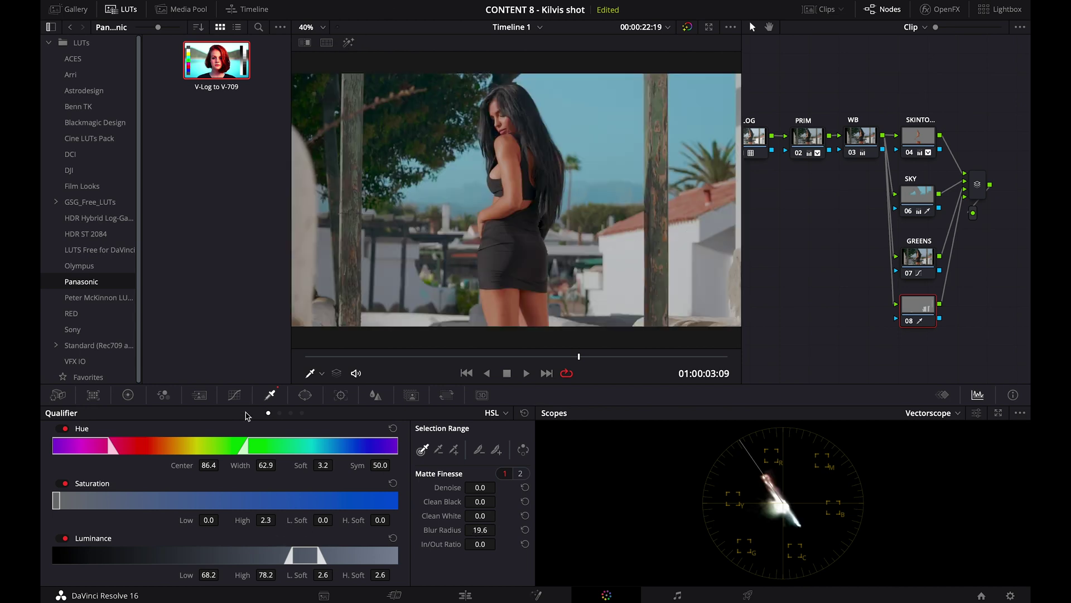
# Darken the keyed white wall by lowering the node's Offset to 13.90, and check it at an earlier frame
pyautogui.click(235, 394)
pyautogui.click(128, 395)
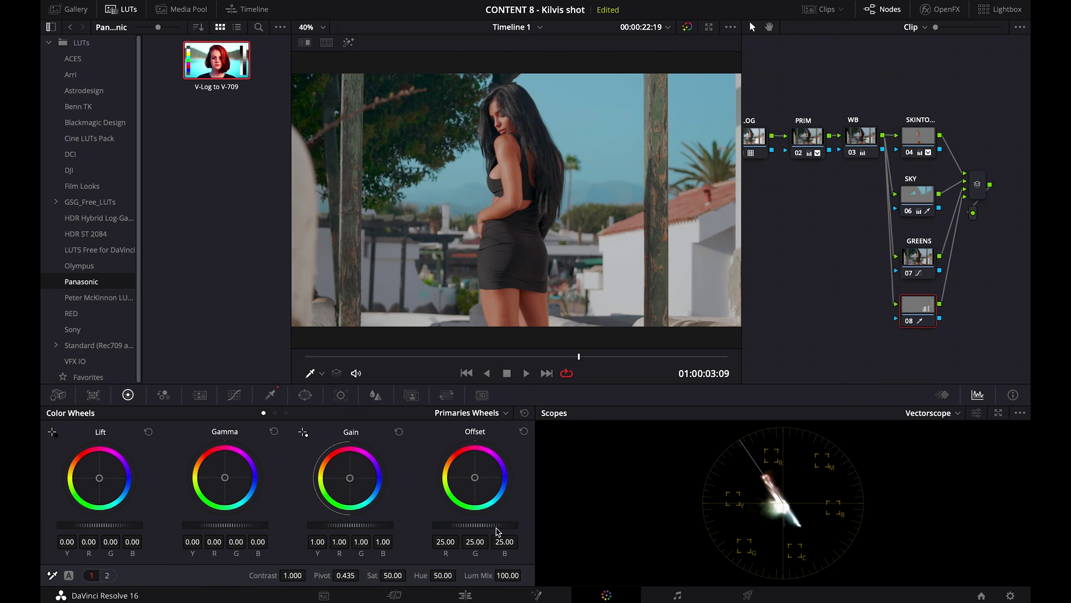
pyautogui.moveTo(439, 526); pyautogui.dragTo(277, 563)
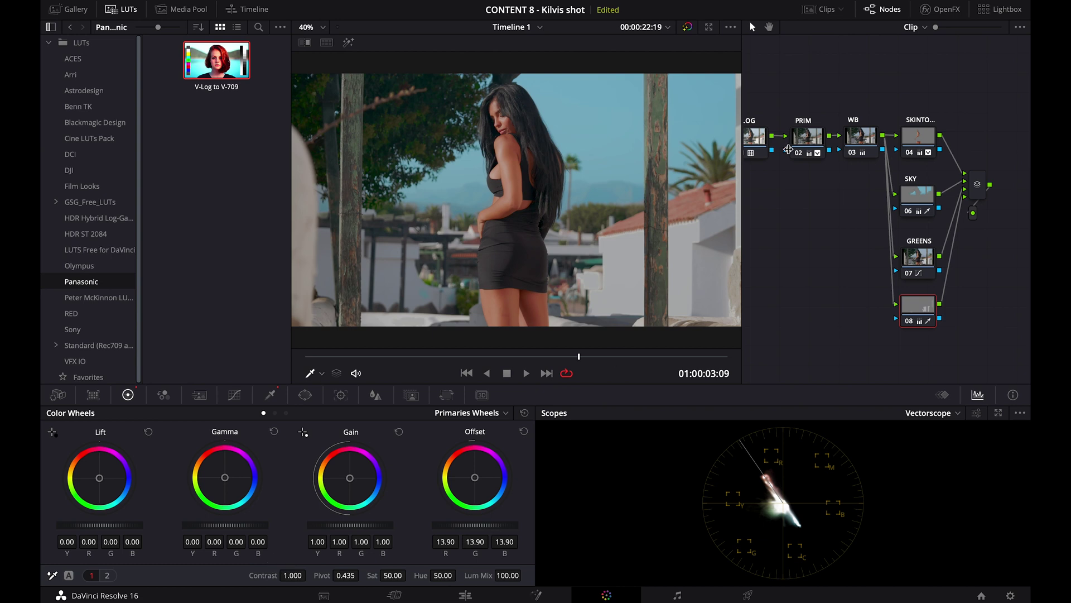
pyautogui.click(908, 328)
pyautogui.moveTo(589, 357)
pyautogui.mouseDown()
pyautogui.moveTo(720, 373)
pyautogui.moveTo(410, 378)
pyautogui.moveTo(493, 380)
pyautogui.mouseUp()
# Move the wall node further below the GREENS node in the node graph and select the GREENS node
pyautogui.moveTo(923, 318); pyautogui.dragTo(927, 324)
pyautogui.click(918, 257)
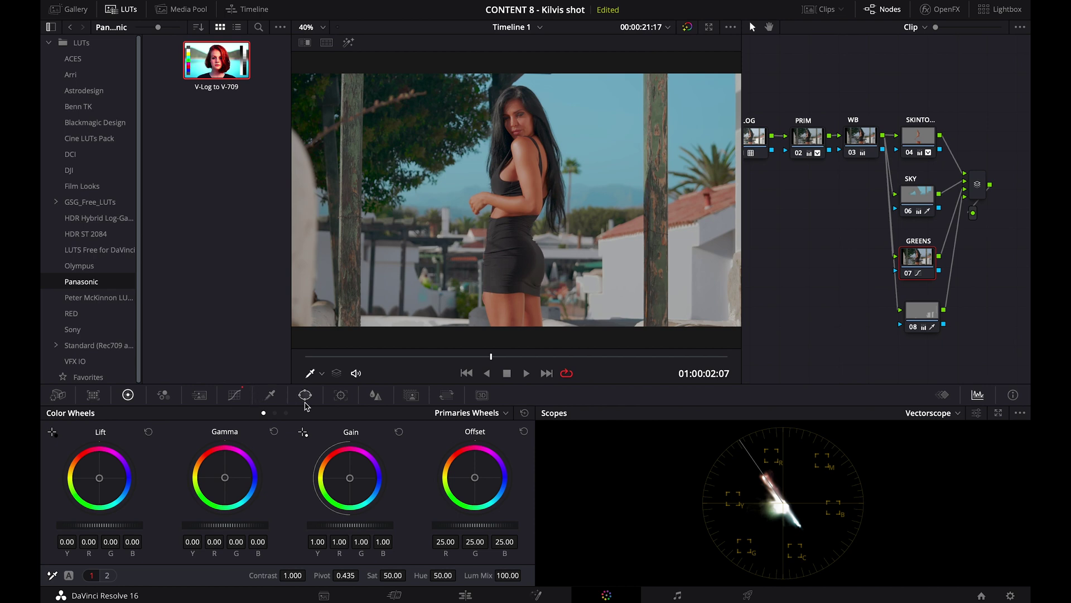
pyautogui.moveTo(918, 318); pyautogui.dragTo(899, 343)
pyautogui.click(918, 272)
pyautogui.moveTo(918, 272); pyautogui.dragTo(918, 276)
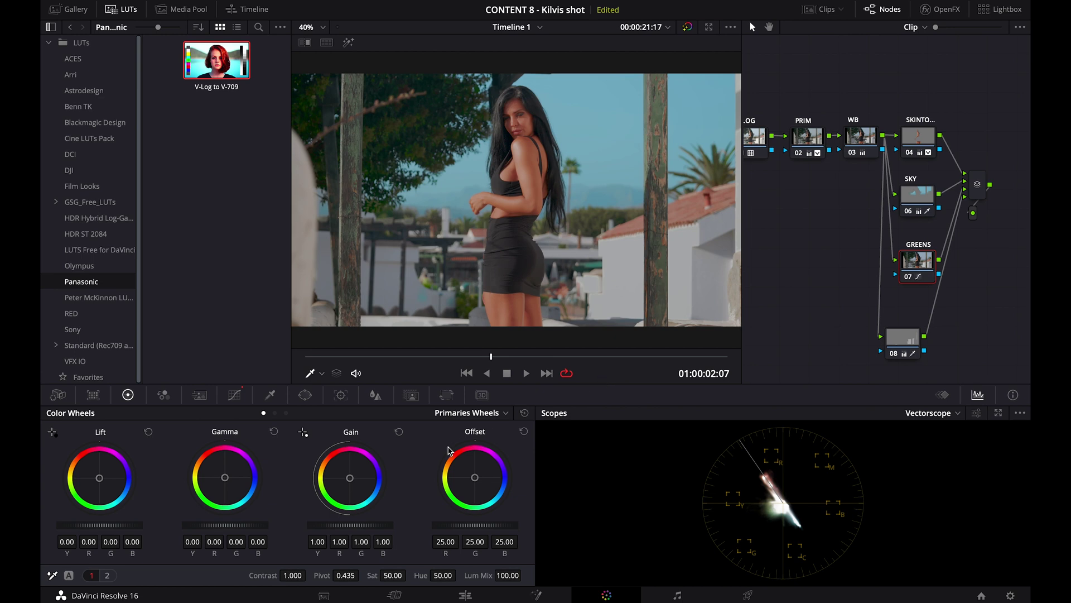
# Reset the Hue Vs Sat curve of the GREENS node
pyautogui.click(235, 394)
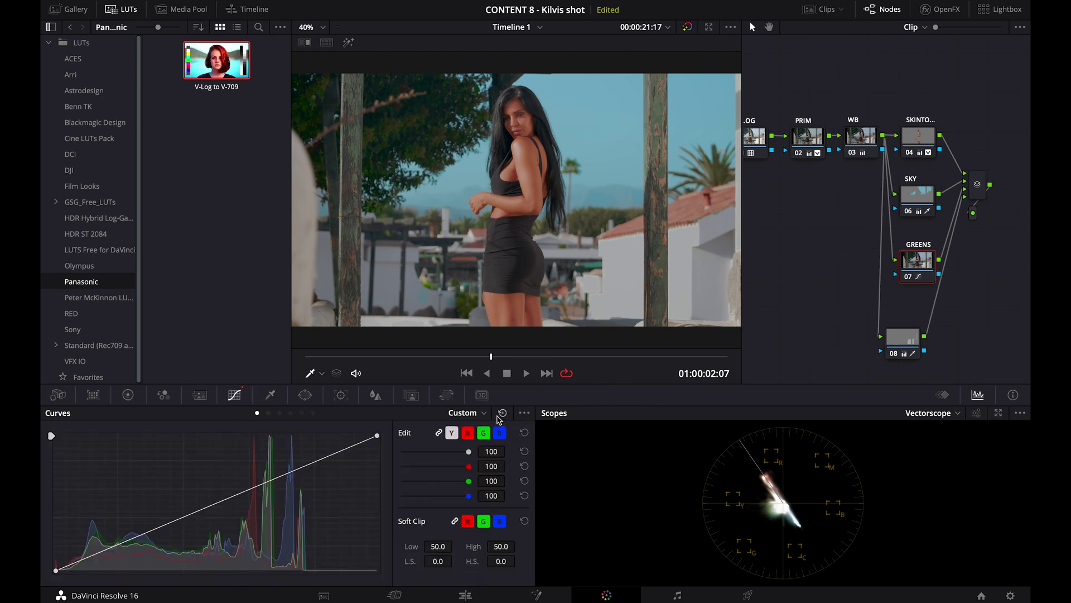
pyautogui.click(268, 412)
pyautogui.click(279, 413)
pyautogui.click(501, 413)
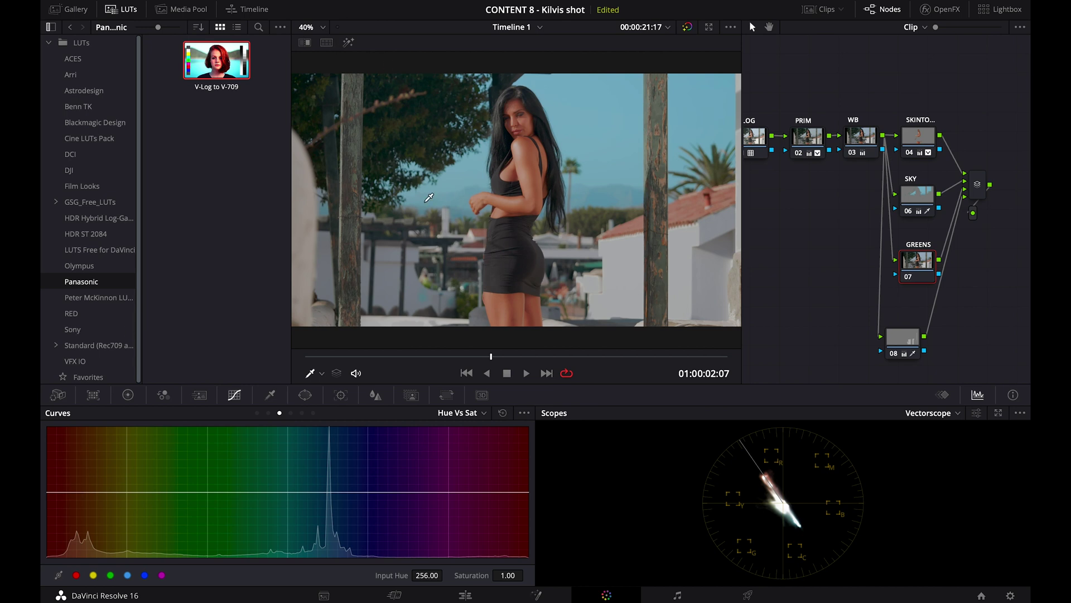
# Relabel the GREENS node as TREE and tidy its position above the wall node
pyautogui.moveTo(918, 342); pyautogui.dragTo(941, 350)
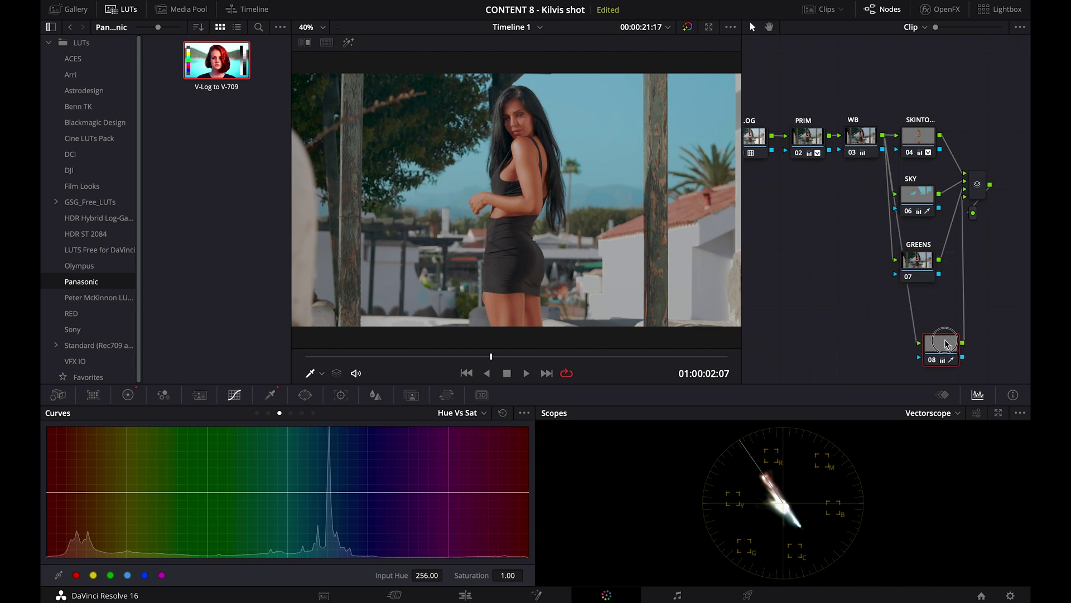
pyautogui.moveTo(920, 269); pyautogui.dragTo(922, 271)
pyautogui.rightClick(921, 271)
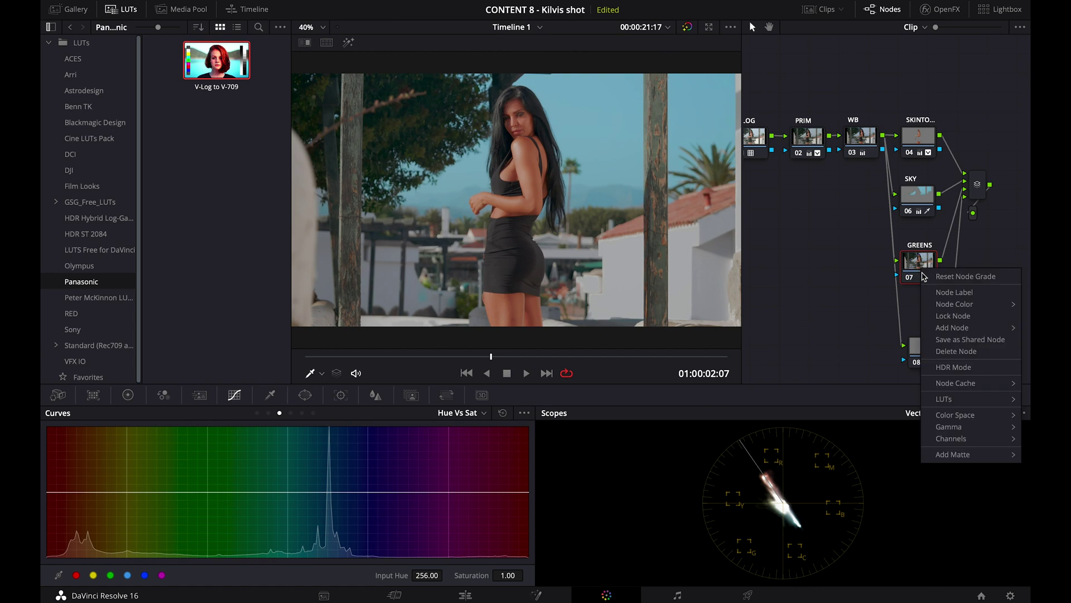
pyautogui.click(937, 299)
pyautogui.write('TH')
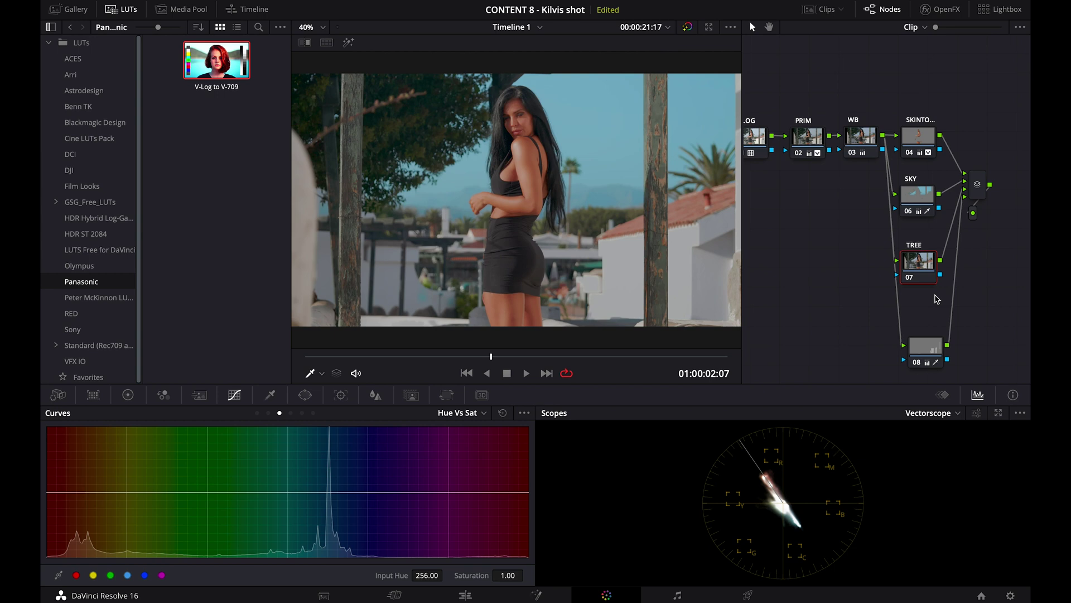
pyautogui.moveTo(905, 269); pyautogui.dragTo(911, 270)
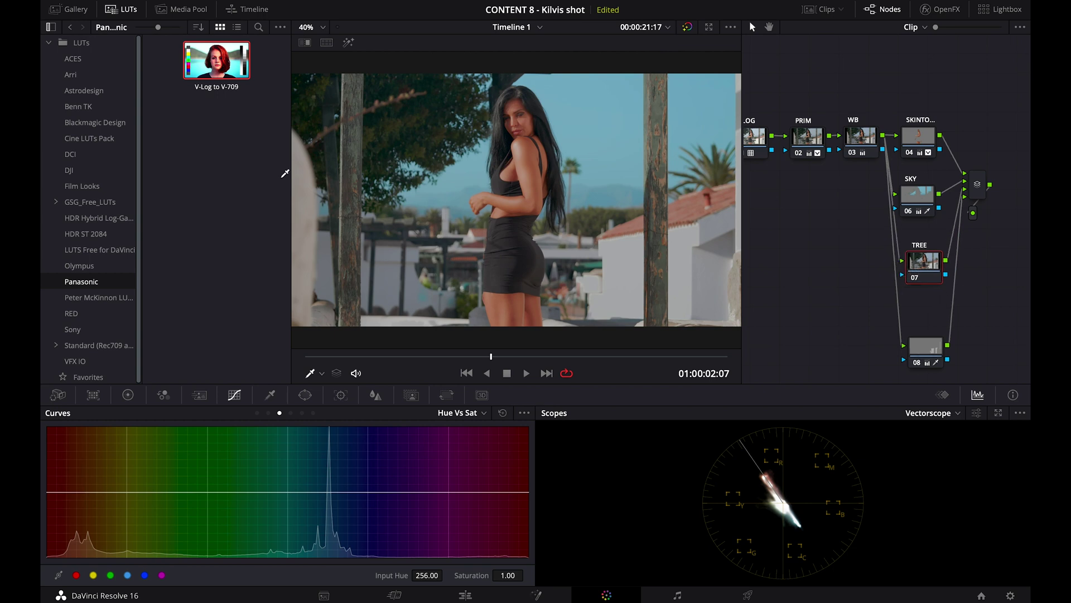
# Add a circular window to the TREE node at the clip's first frame and stretch it into a wide ellipse over the tree
pyautogui.click(306, 402)
pyautogui.click(67, 486)
pyautogui.moveTo(495, 206); pyautogui.dragTo(444, 170)
pyautogui.press('Home')
pyautogui.moveTo(407, 134); pyautogui.dragTo(371, 133)
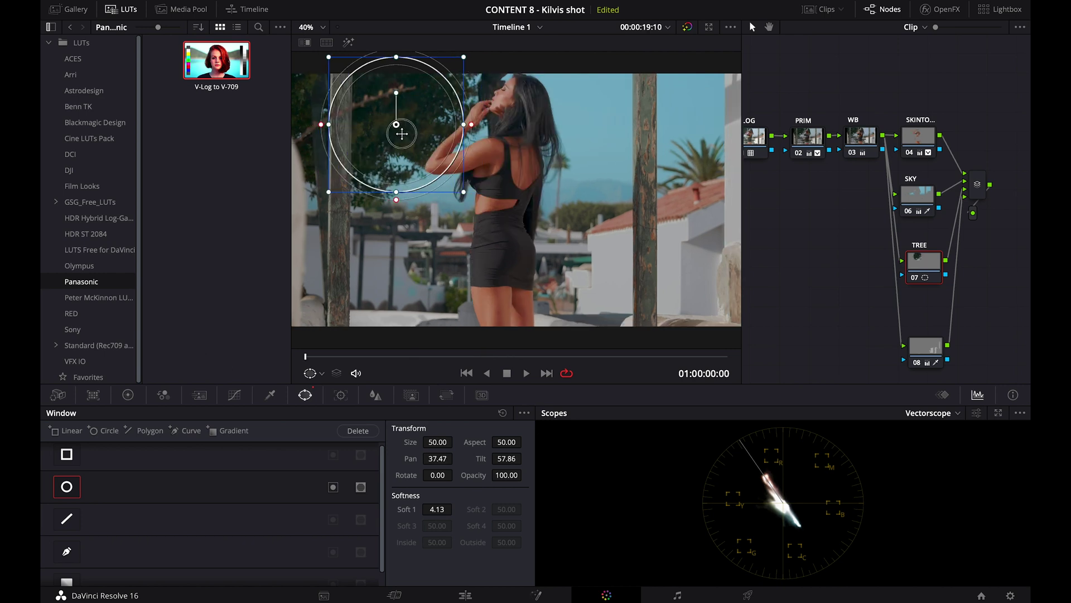
pyautogui.moveTo(463, 194); pyautogui.dragTo(449, 167)
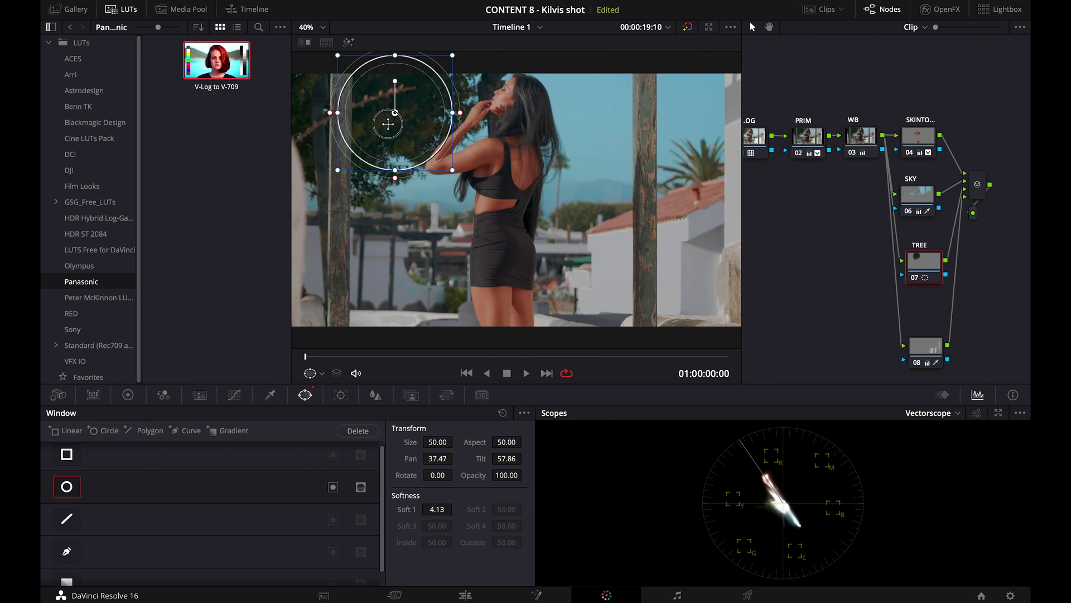
pyautogui.moveTo(387, 123); pyautogui.dragTo(489, 115)
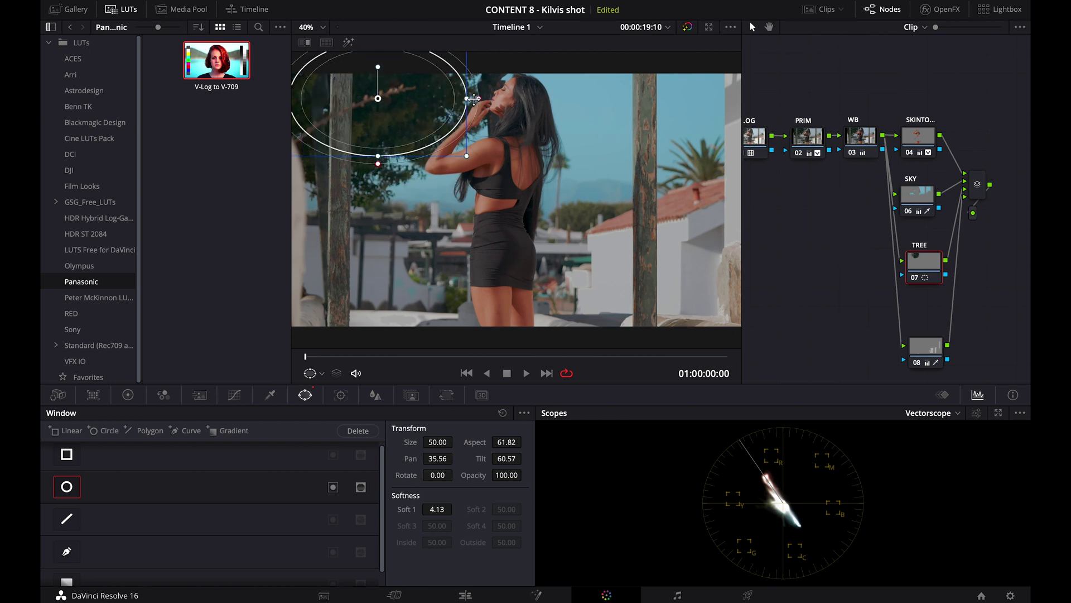
# Track the tree window forward through the clip and play it back to check the track
pyautogui.click(341, 394)
pyautogui.click(110, 435)
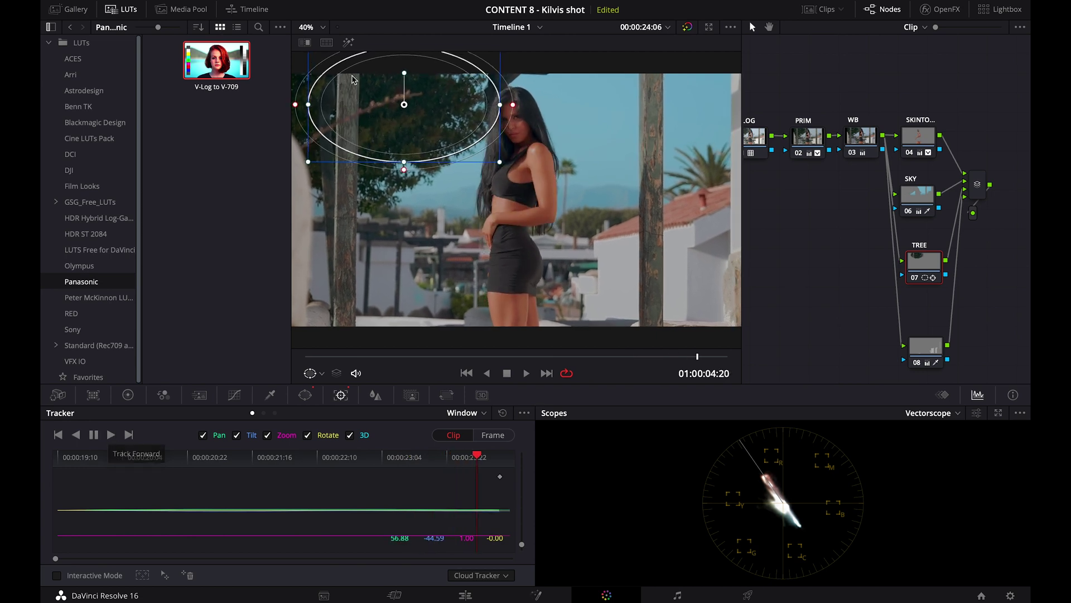
pyautogui.moveTo(503, 355); pyautogui.dragTo(474, 357)
pyautogui.click(526, 373)
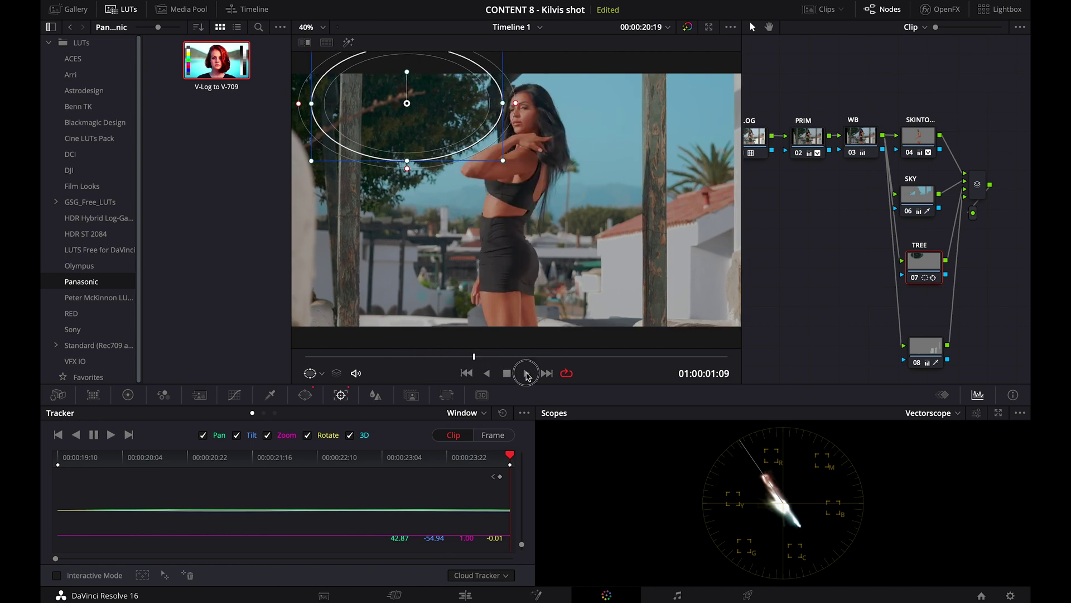
# Brighten the tree by raising a lower-midtone point on the TREE node's Custom curve, checking other frames of the clip
pyautogui.click(241, 395)
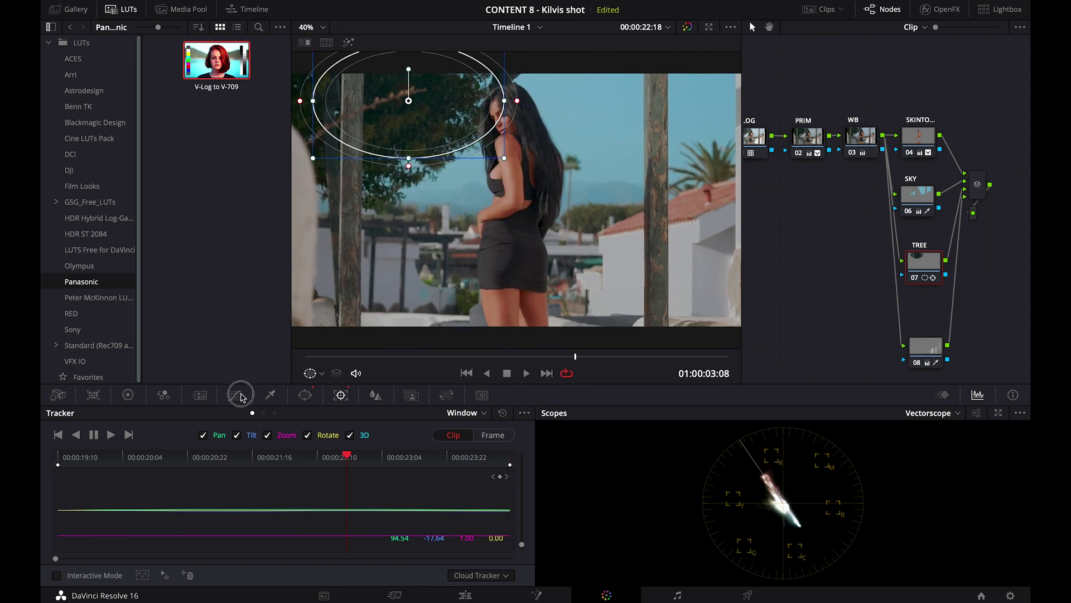
pyautogui.click(258, 413)
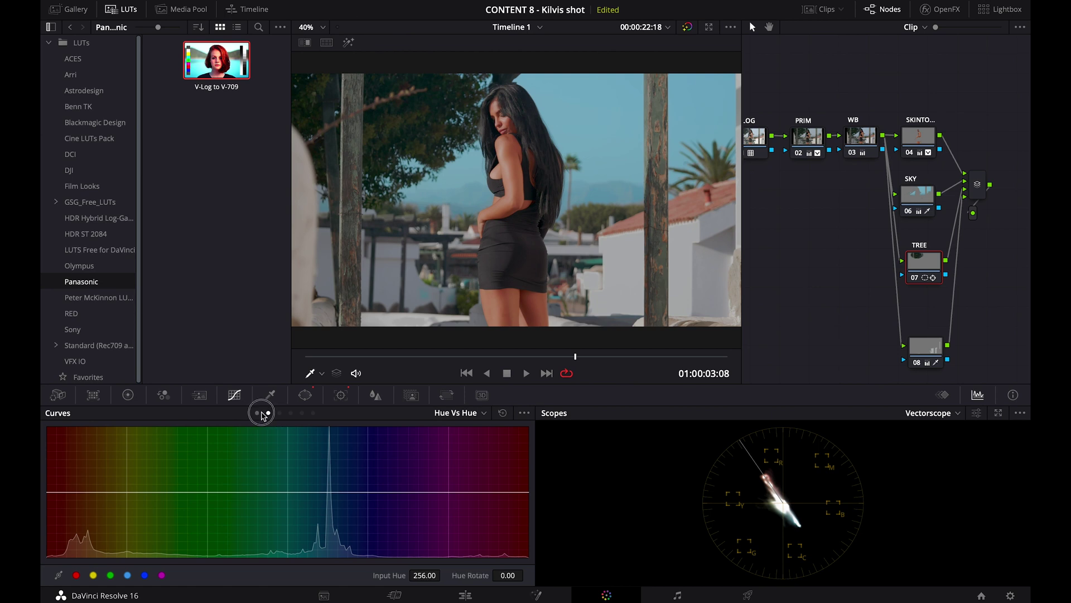
pyautogui.moveTo(184, 521); pyautogui.dragTo(179, 514)
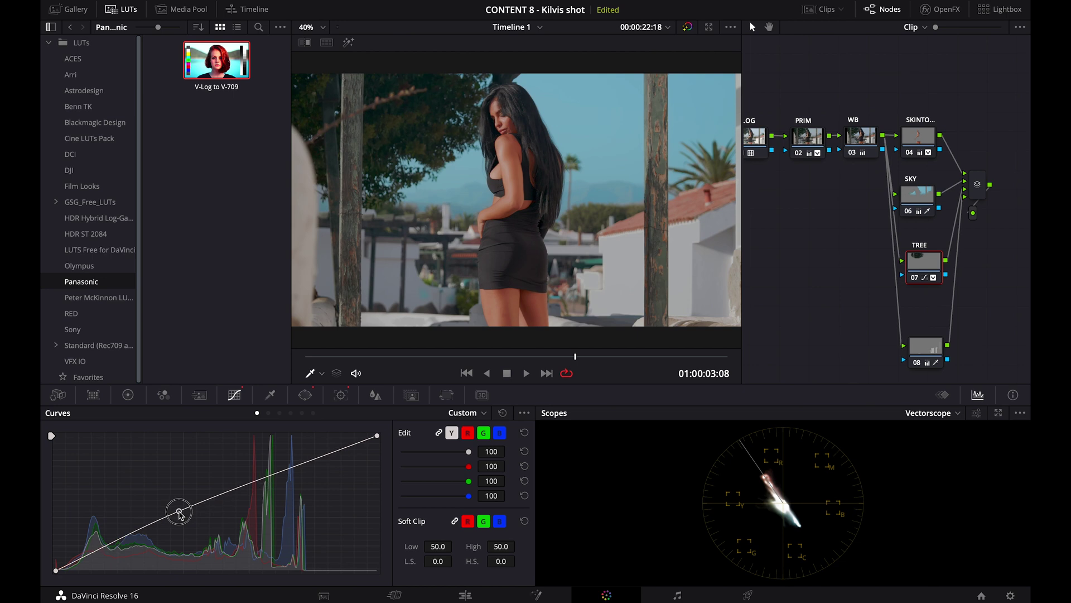
pyautogui.click(349, 355)
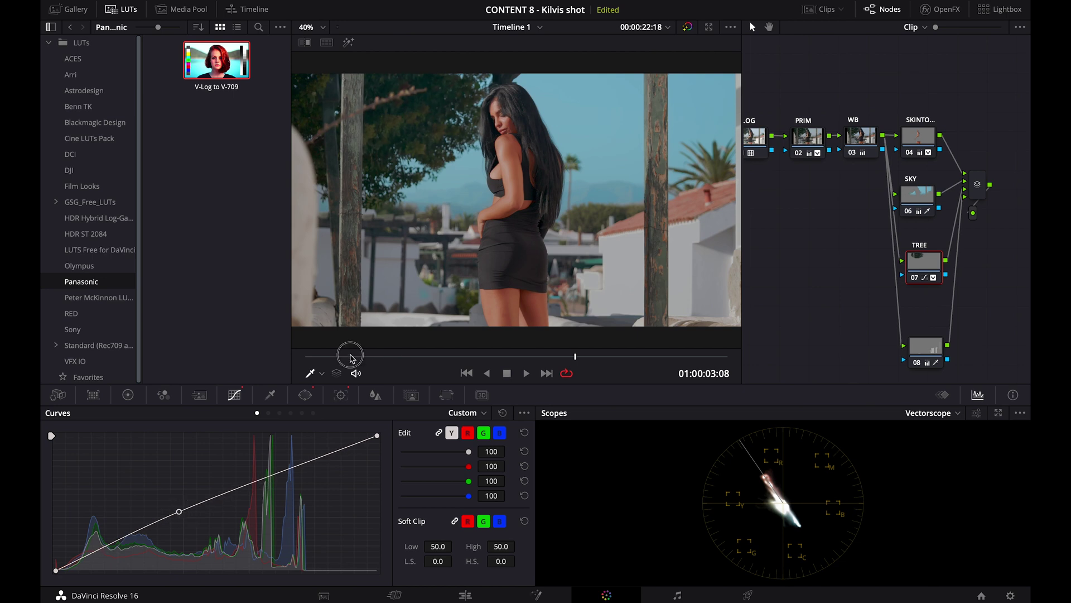
pyautogui.moveTo(326, 357); pyautogui.dragTo(419, 360)
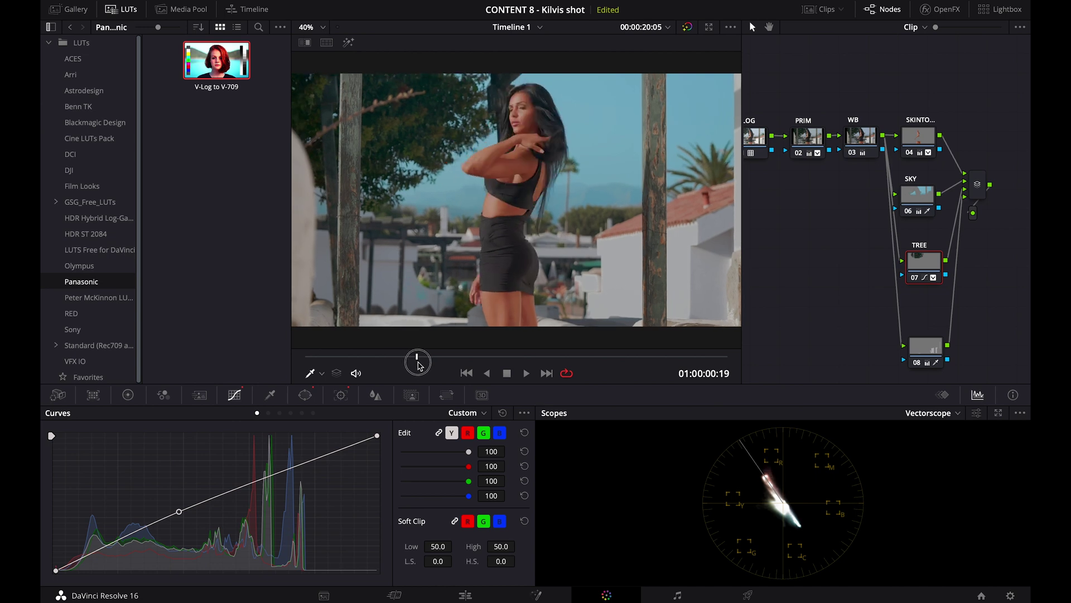
pyautogui.moveTo(332, 372); pyautogui.dragTo(502, 374)
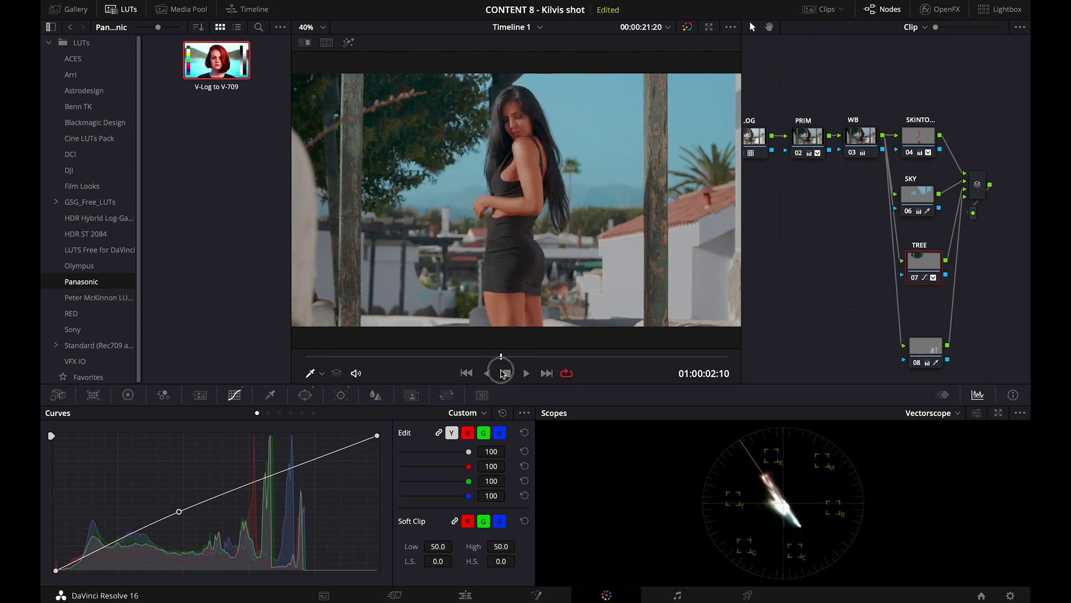
pyautogui.moveTo(179, 513); pyautogui.dragTo(174, 506)
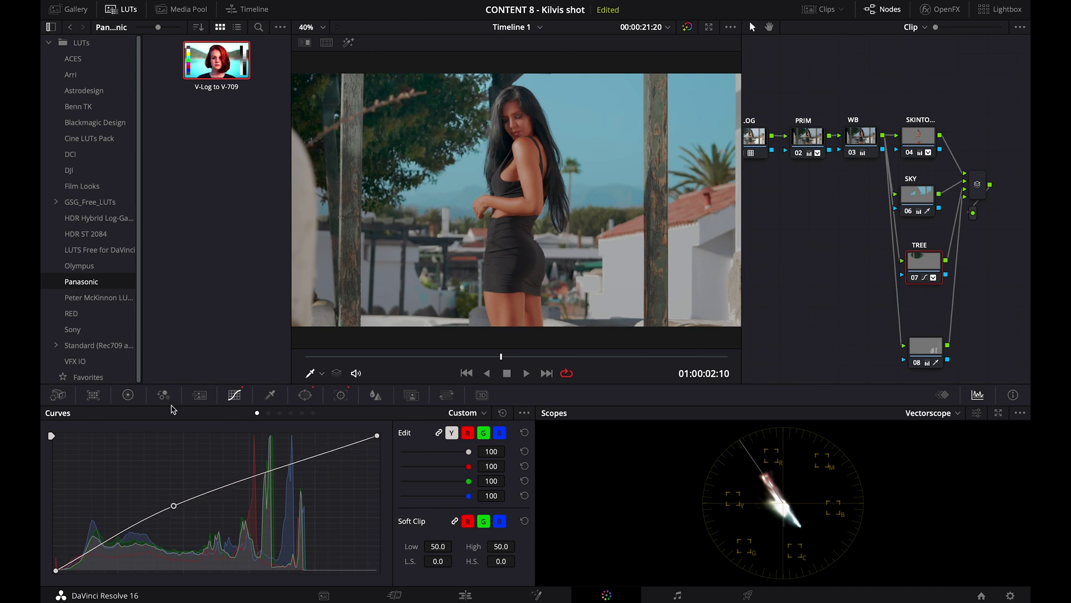
# Set the TREE node's Contrast to 1.118 and Pivot to 0.044
pyautogui.click(127, 395)
pyautogui.moveTo(292, 575); pyautogui.dragTo(492, 580)
pyautogui.moveTo(346, 595); pyautogui.dragTo(407, 328)
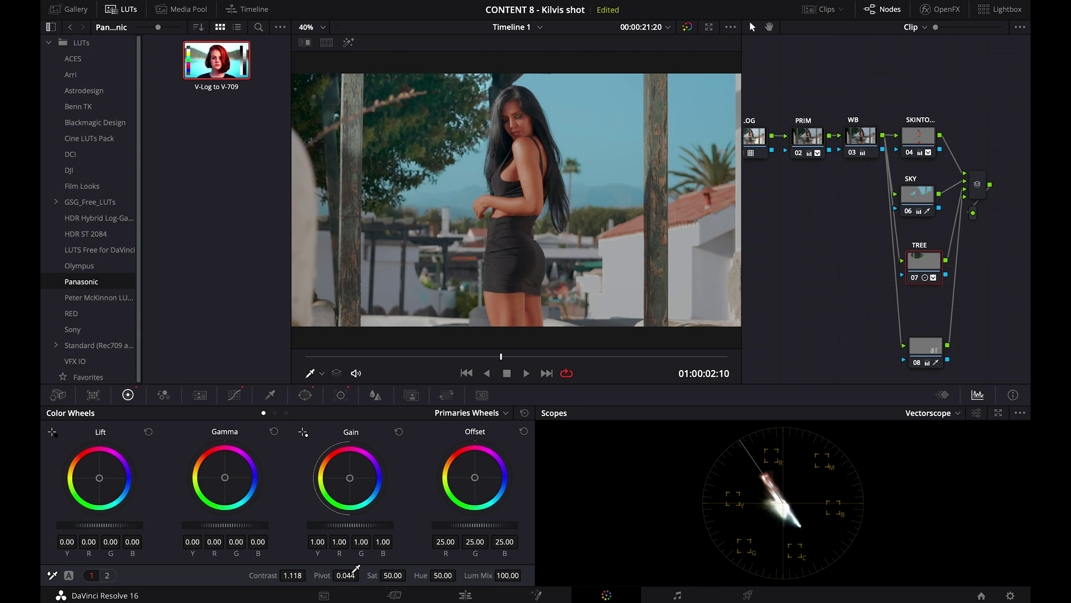
# Raise the green hues on the TREE node's Hue Vs Sat curve to Saturation 1.91 at Input Hue 38.86, comparing with the node bypassed
pyautogui.click(912, 278)
pyautogui.click(913, 278)
pyautogui.click(305, 395)
pyautogui.click(234, 395)
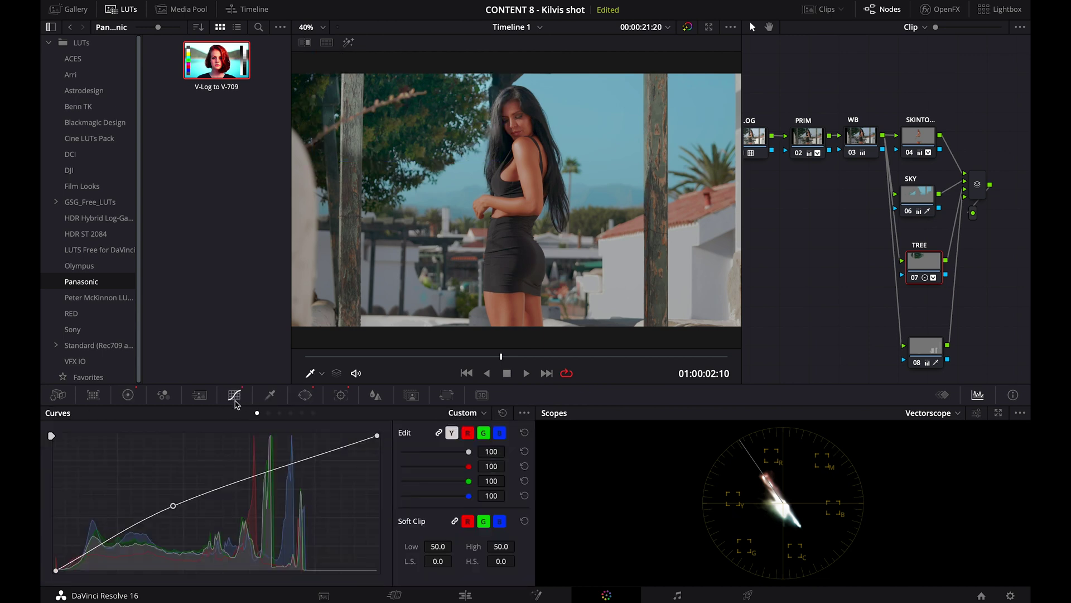
pyautogui.click(280, 413)
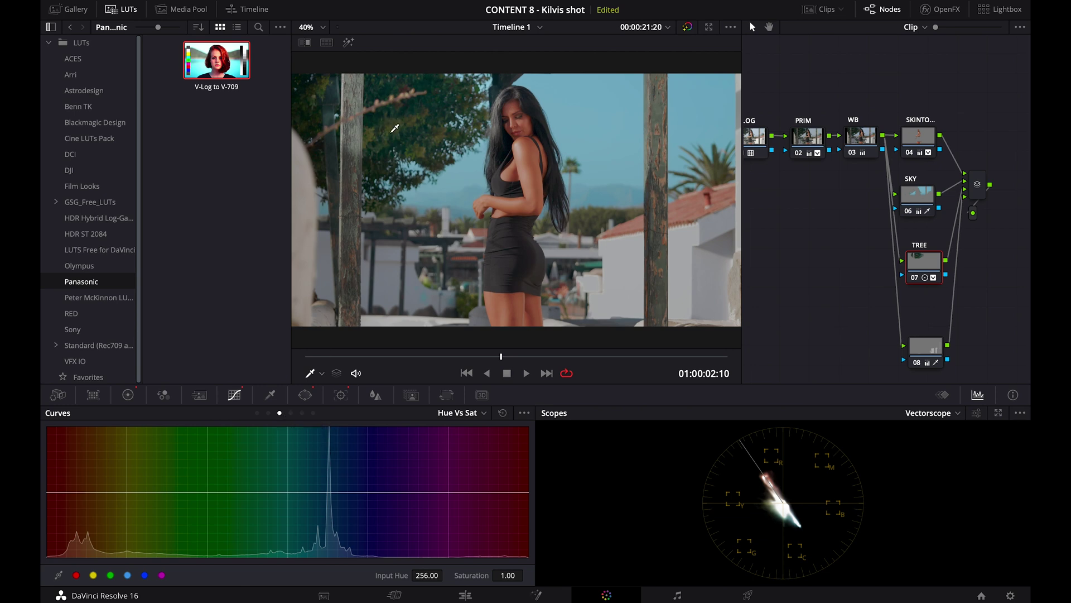
pyautogui.moveTo(239, 491); pyautogui.dragTo(239, 435)
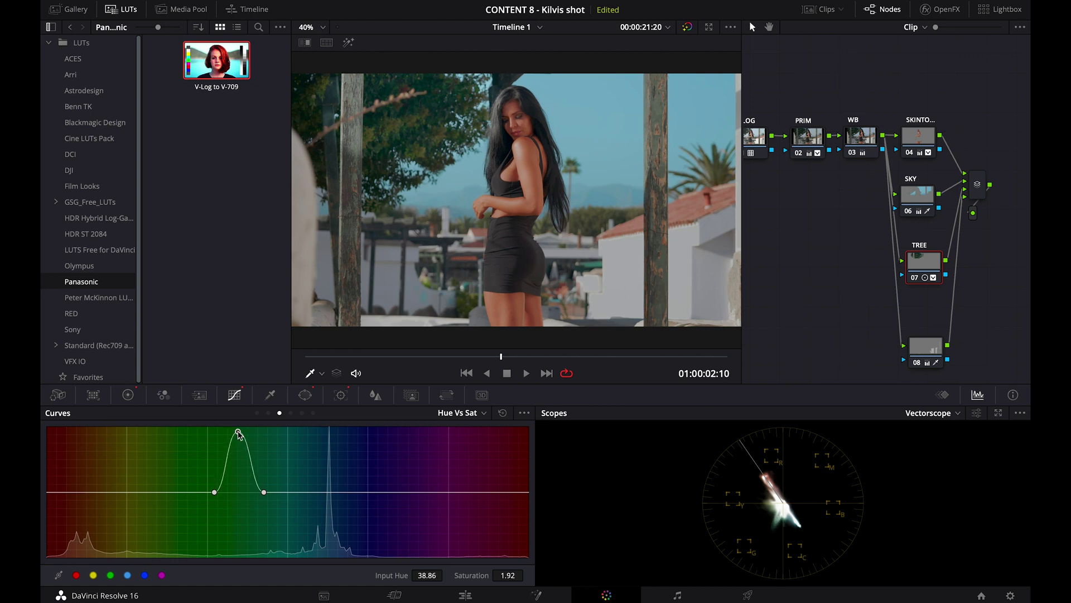
pyautogui.moveTo(501, 357); pyautogui.dragTo(722, 359)
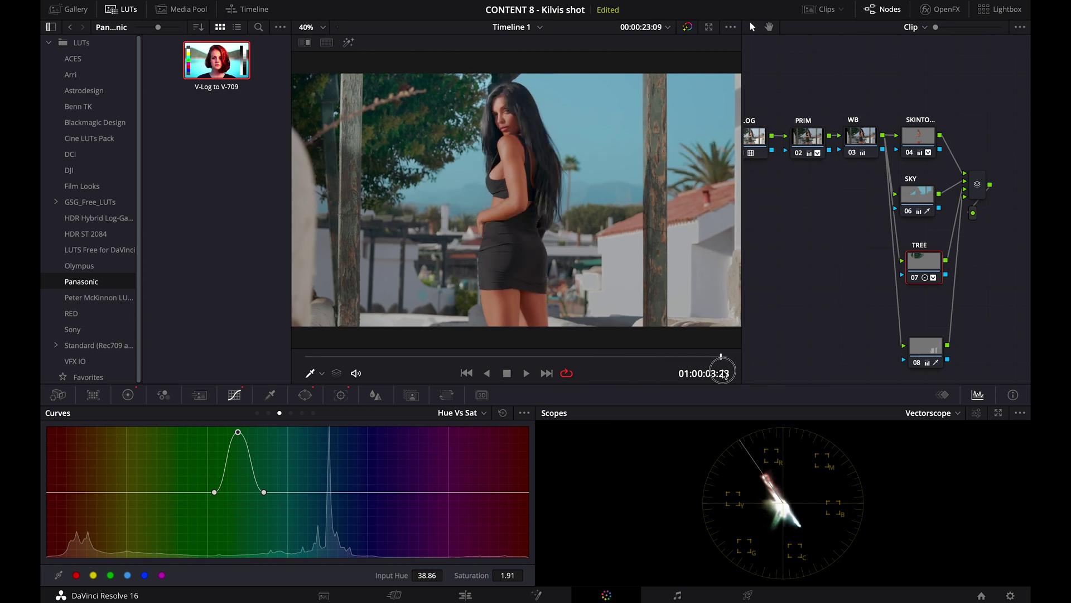
pyautogui.click(914, 277)
pyautogui.click(914, 278)
pyautogui.moveTo(561, 341); pyautogui.dragTo(419, 371)
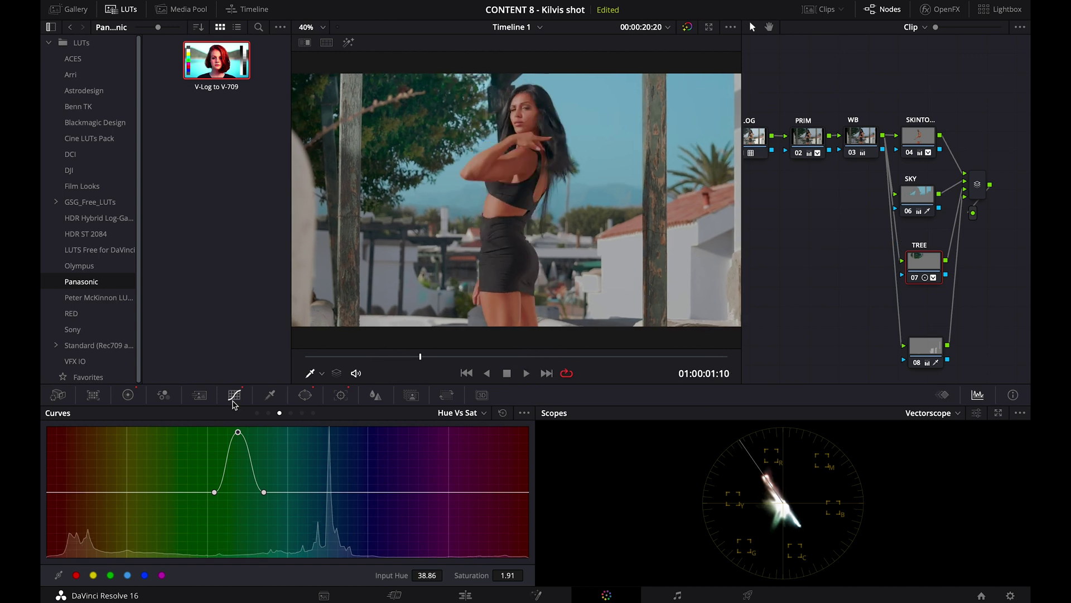
# Add a point in the shadows of the TREE node's Custom curve, pull it slightly down, and check other frames
pyautogui.click(127, 395)
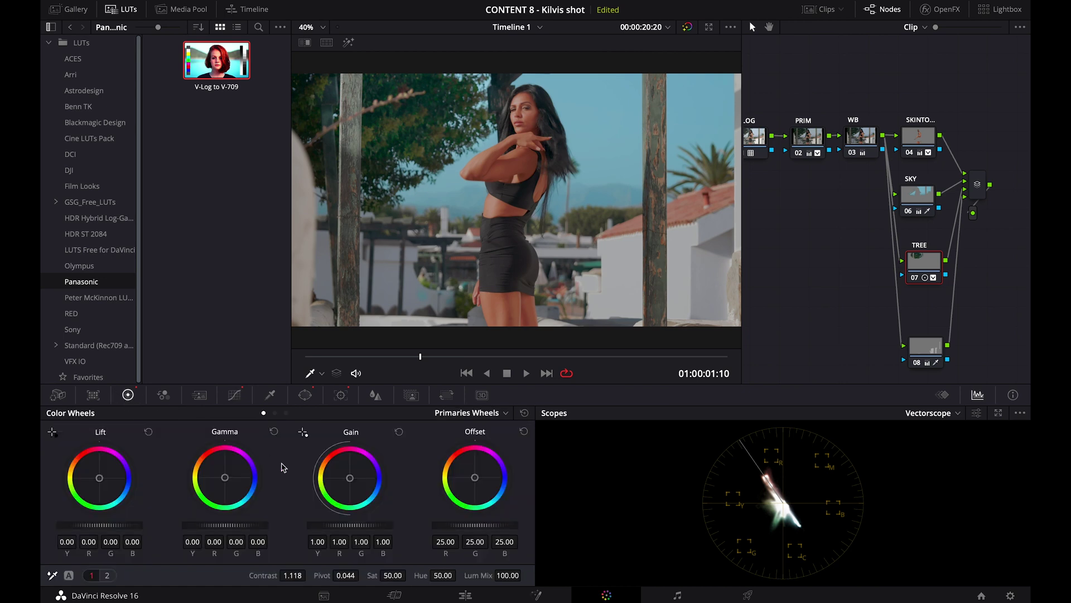
pyautogui.click(235, 395)
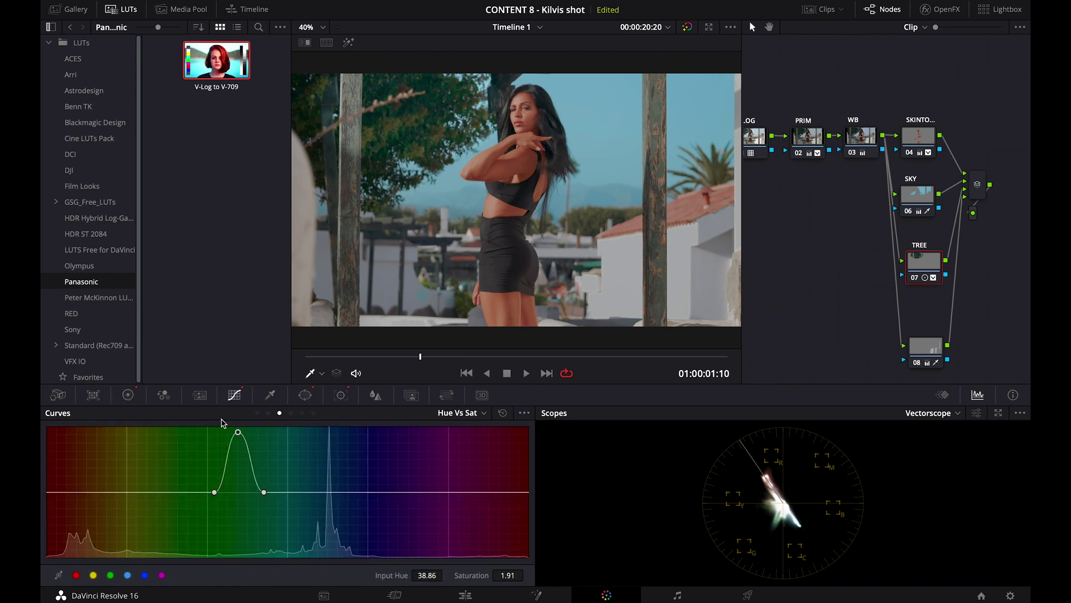
pyautogui.click(257, 413)
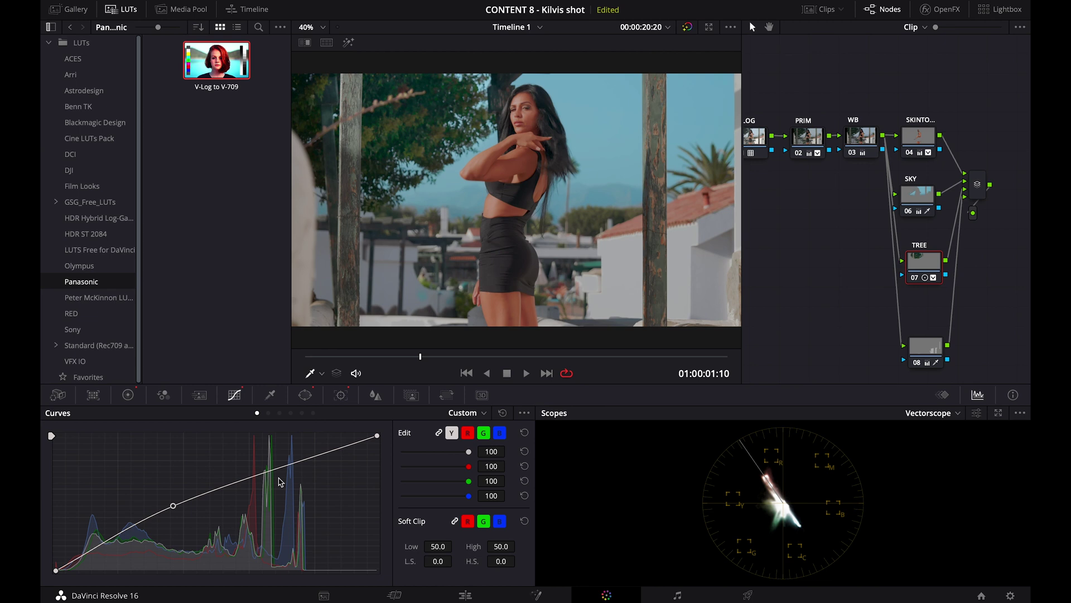
pyautogui.moveTo(135, 527); pyautogui.dragTo(132, 534)
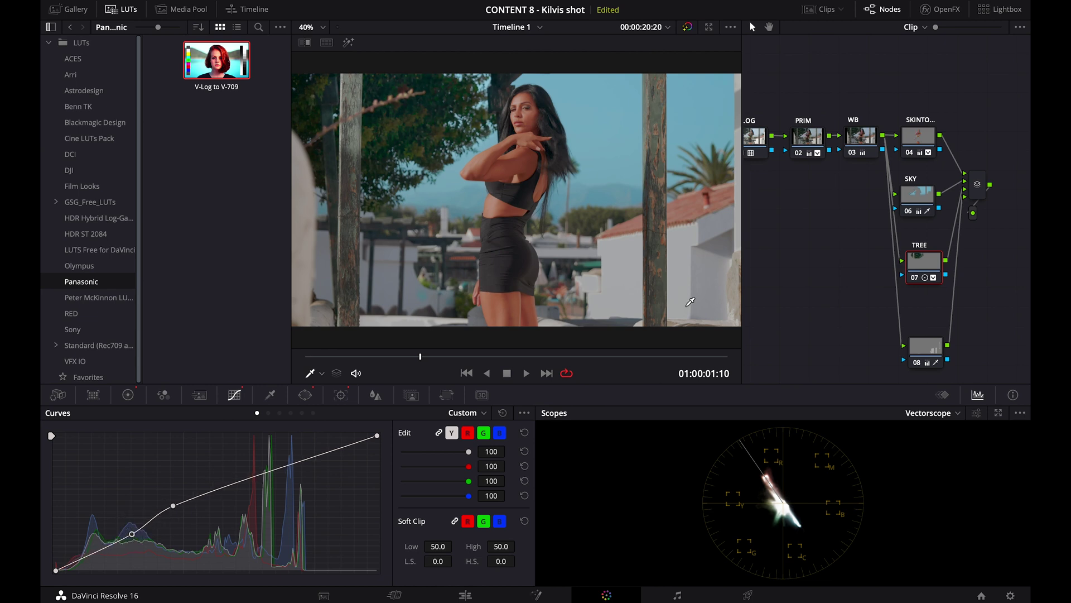
pyautogui.moveTo(514, 356); pyautogui.dragTo(557, 366)
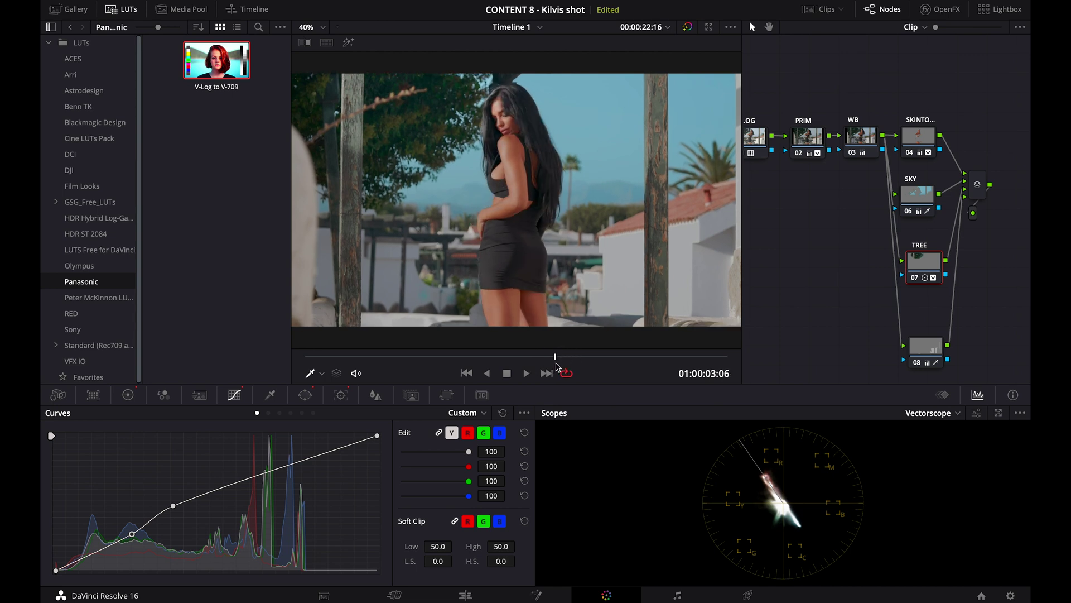
# Lower the white point on the skin tone node's Custom curve, add midtone and shadow anchor points, and check the result across the clip
pyautogui.click(909, 198)
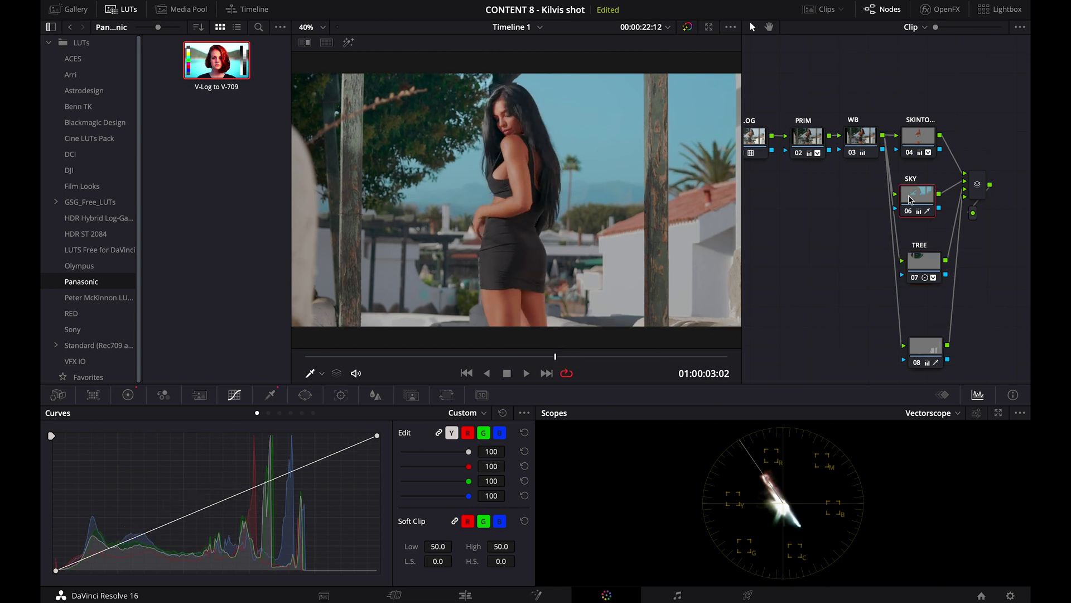
pyautogui.click(916, 133)
pyautogui.moveTo(378, 437); pyautogui.dragTo(378, 450)
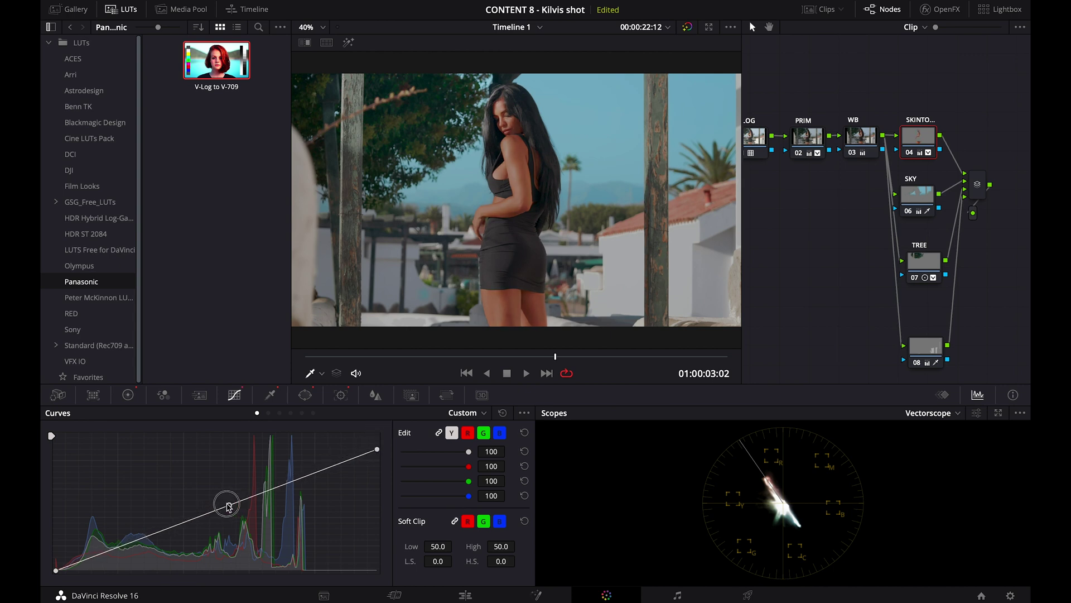
pyautogui.click(226, 506)
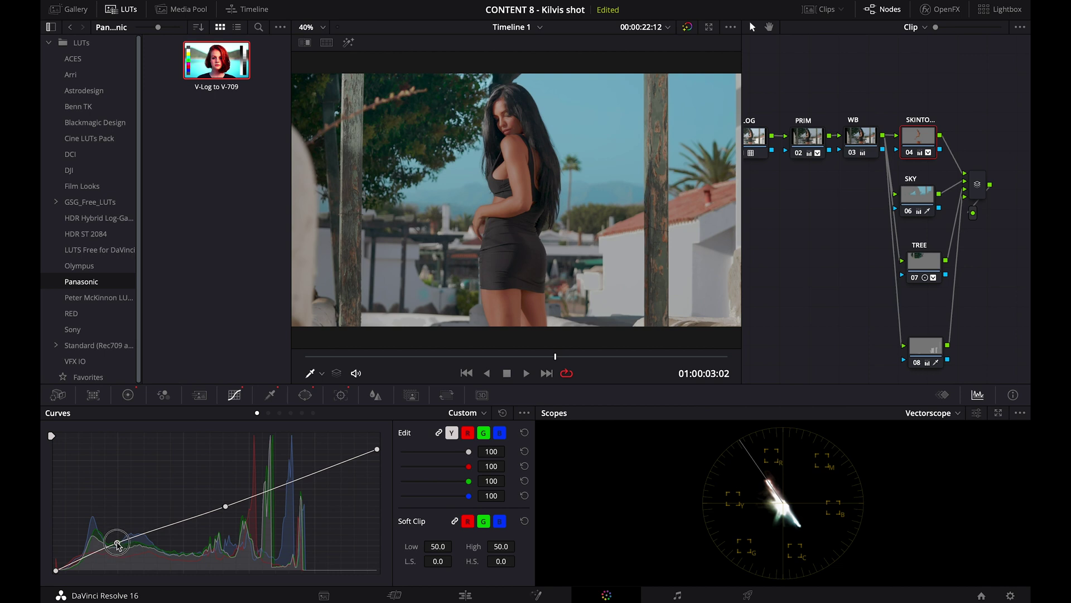
pyautogui.click(117, 543)
pyautogui.moveTo(556, 359); pyautogui.dragTo(311, 363)
pyautogui.click(547, 368)
pyautogui.moveTo(547, 368); pyautogui.dragTo(563, 370)
# Set the skin tone node's Contrast to 1.086 and Pivot to 0.497, and check other frames
pyautogui.click(127, 395)
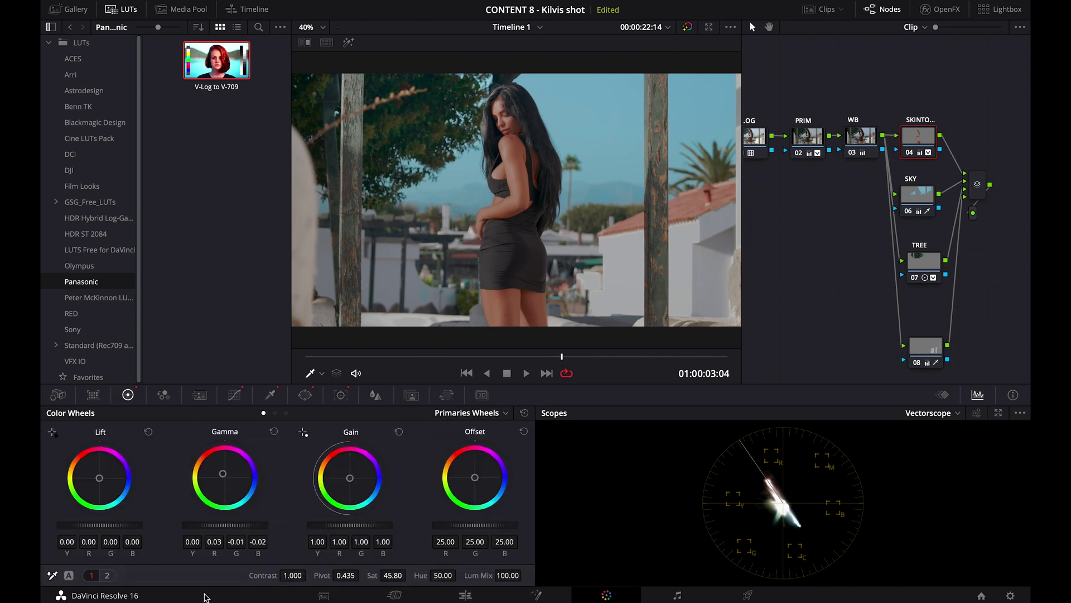
pyautogui.moveTo(292, 570); pyautogui.dragTo(352, 583)
pyautogui.moveTo(587, 358); pyautogui.dragTo(377, 372)
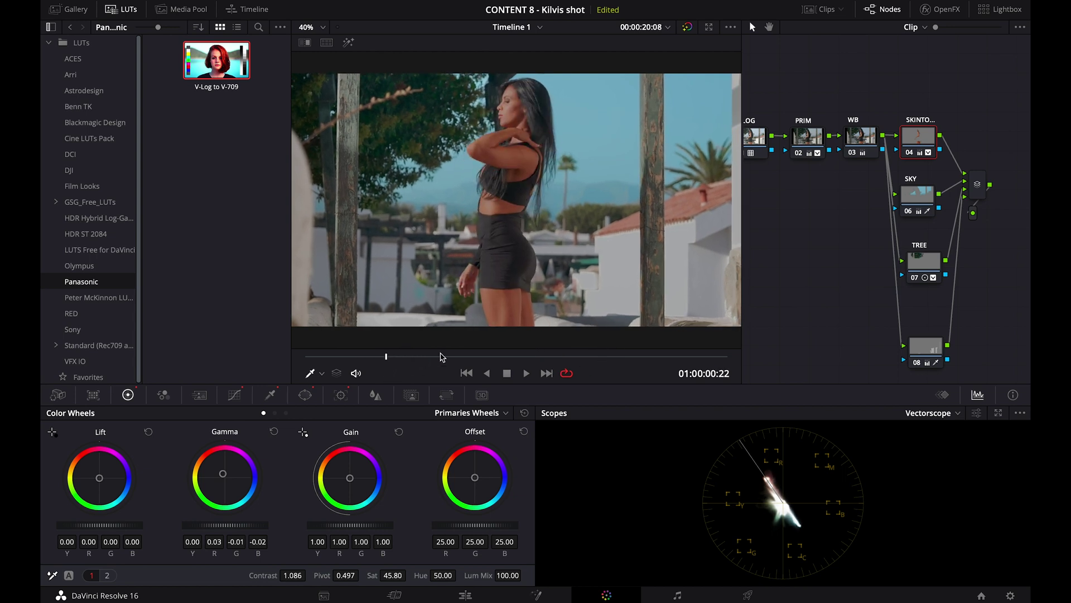
pyautogui.click(477, 360)
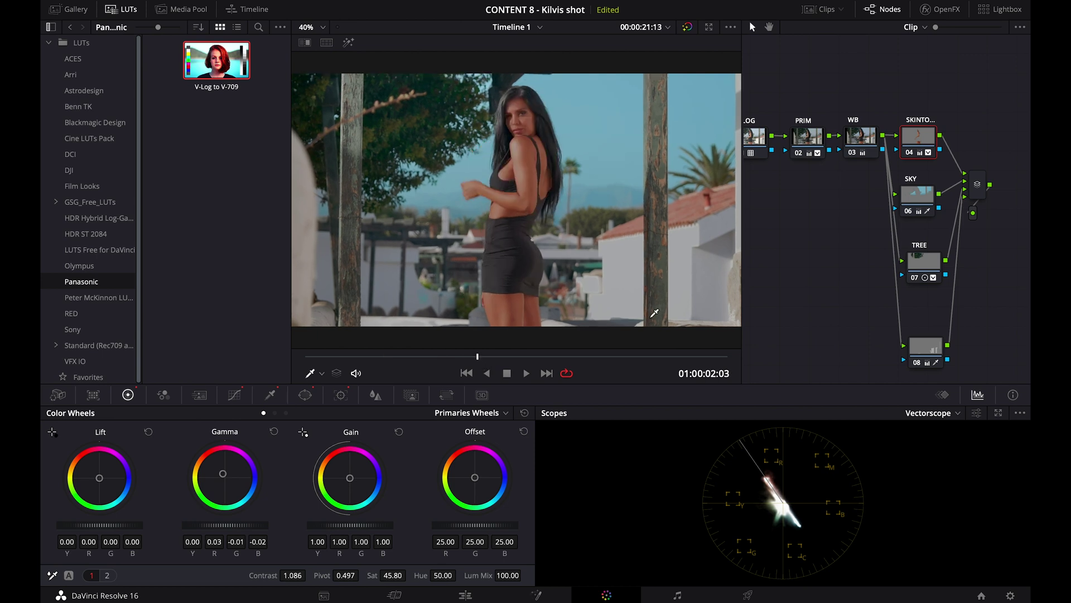
# Highlight the TREE node's selection and shift its circular window to Pan 34.70 and Tilt 60.69
pyautogui.click(913, 271)
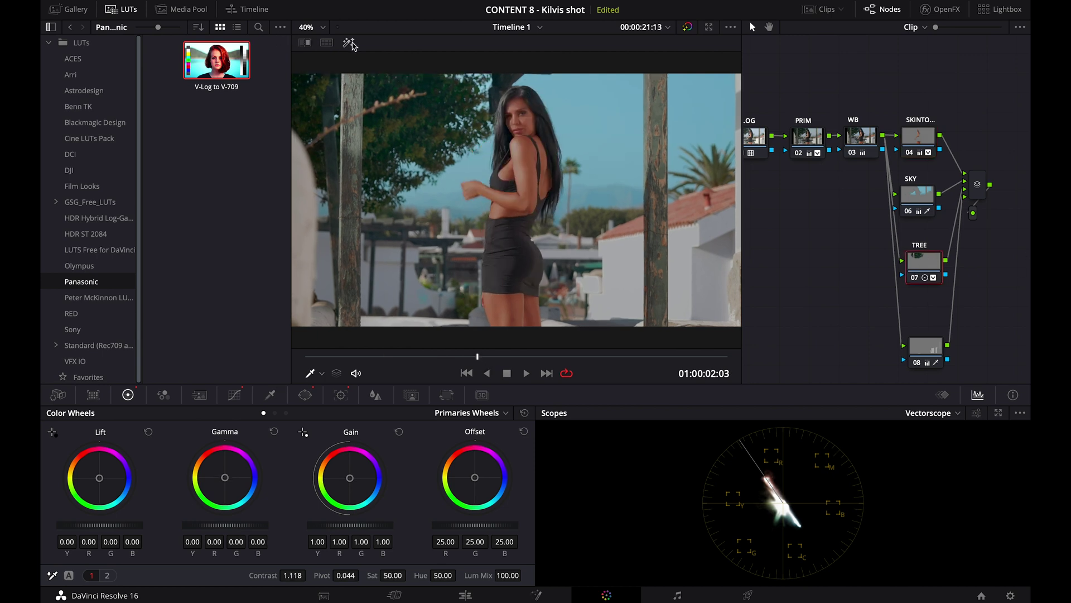
pyautogui.click(348, 44)
pyautogui.click(510, 357)
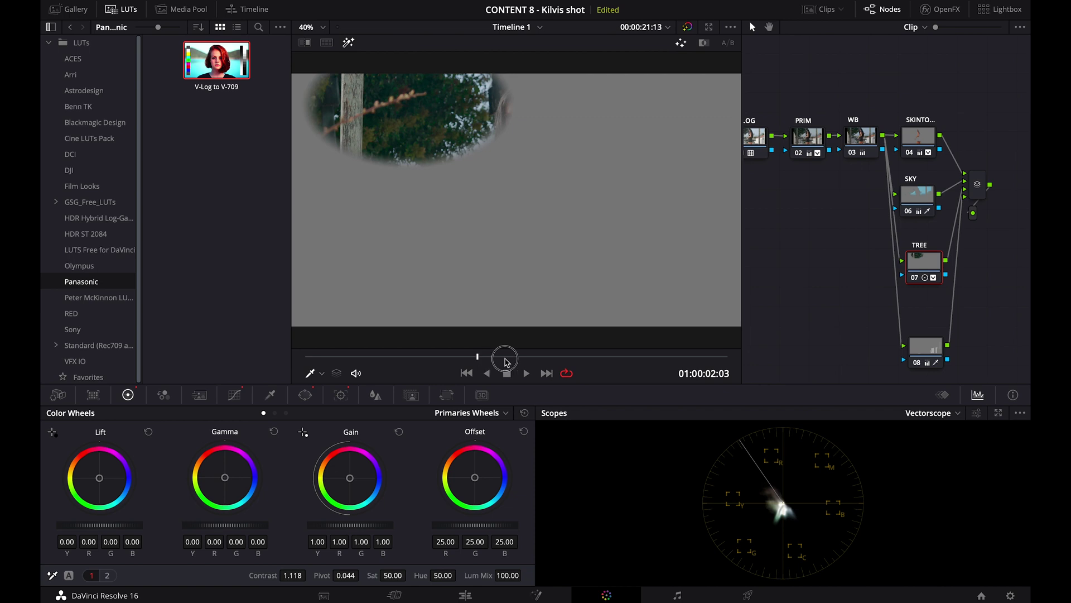
pyautogui.click(305, 394)
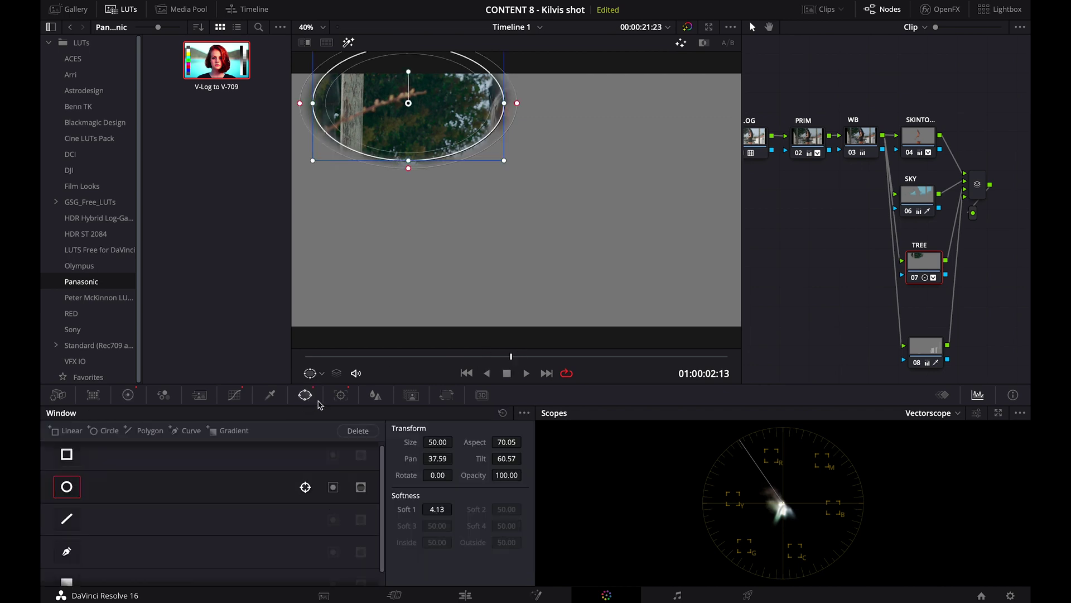
pyautogui.moveTo(426, 108); pyautogui.dragTo(415, 107)
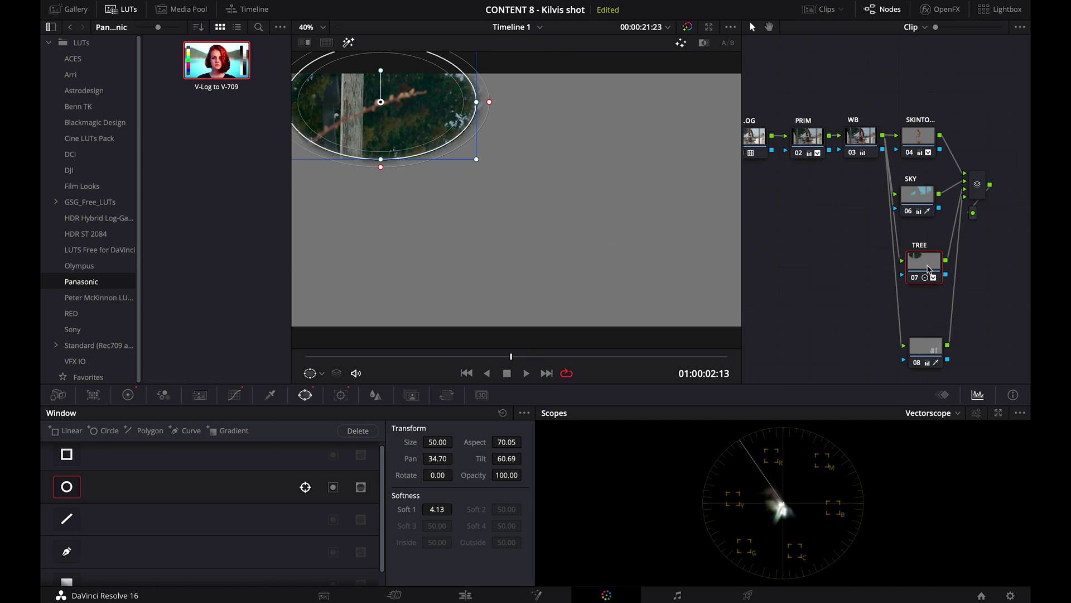
# Line up the TREE node and node 08 closely beneath SKY, turn off the highlight, and review other frames
pyautogui.moveTo(929, 270); pyautogui.dragTo(918, 260)
pyautogui.click(923, 350)
pyautogui.moveTo(924, 351); pyautogui.dragTo(912, 307)
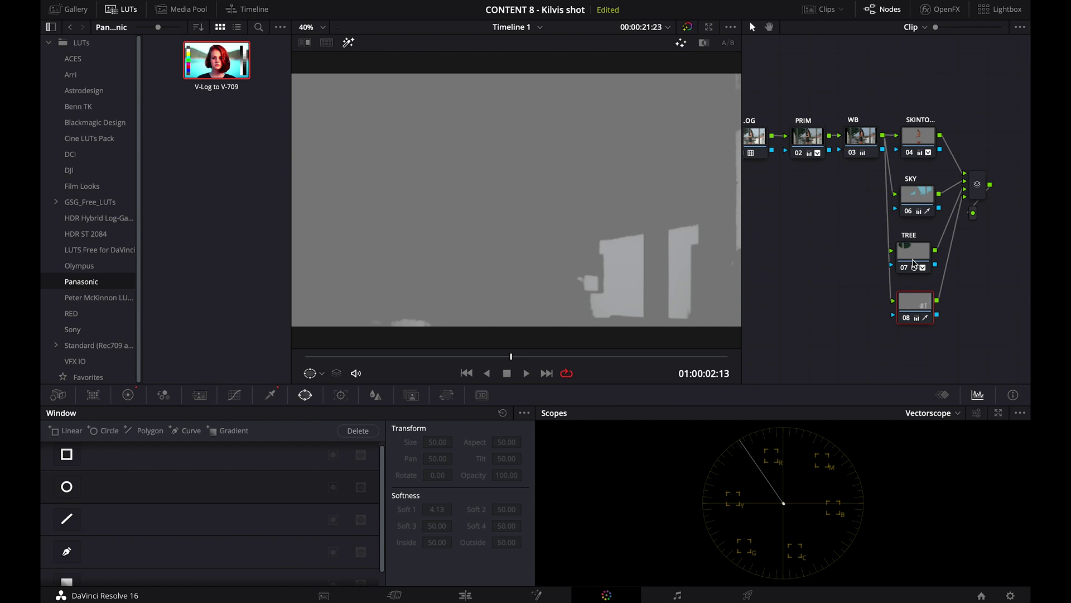
pyautogui.moveTo(914, 264); pyautogui.dragTo(920, 265)
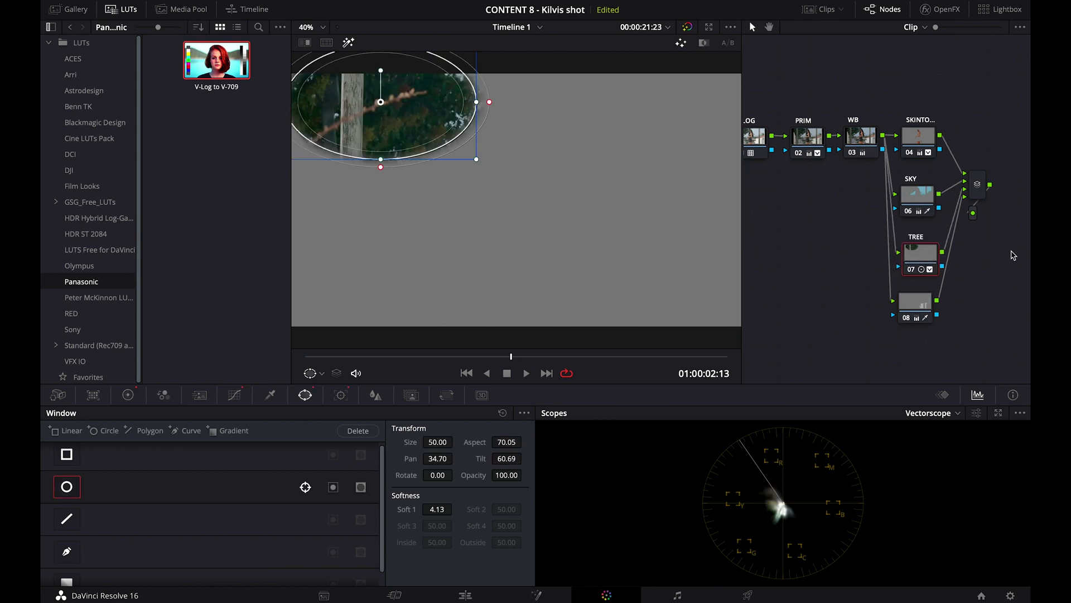
pyautogui.hotkey('shift', 'h')
pyautogui.click(926, 205)
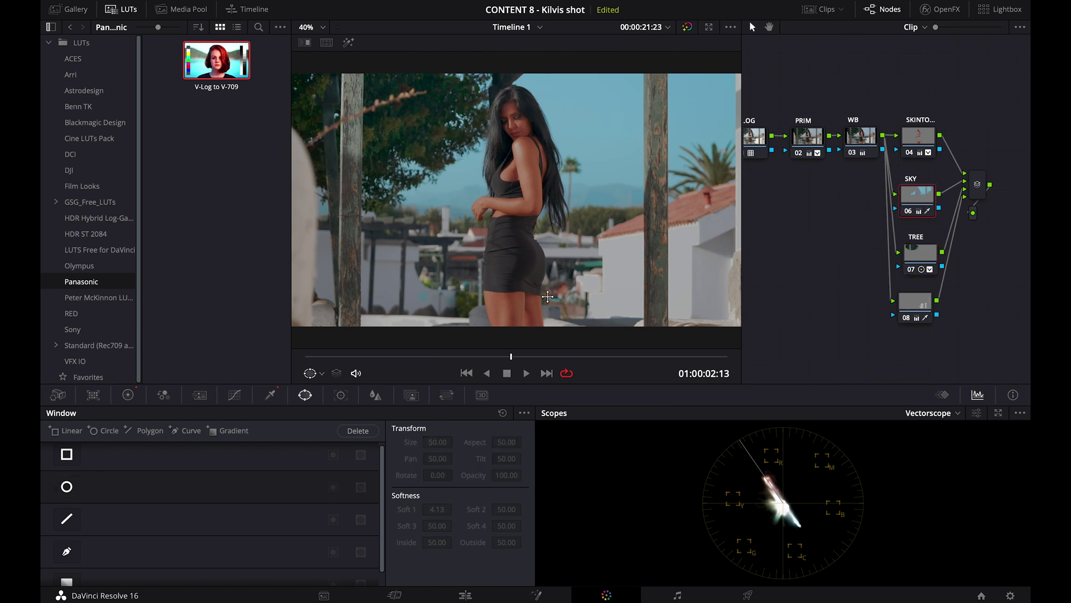
pyautogui.moveTo(512, 356); pyautogui.dragTo(619, 363)
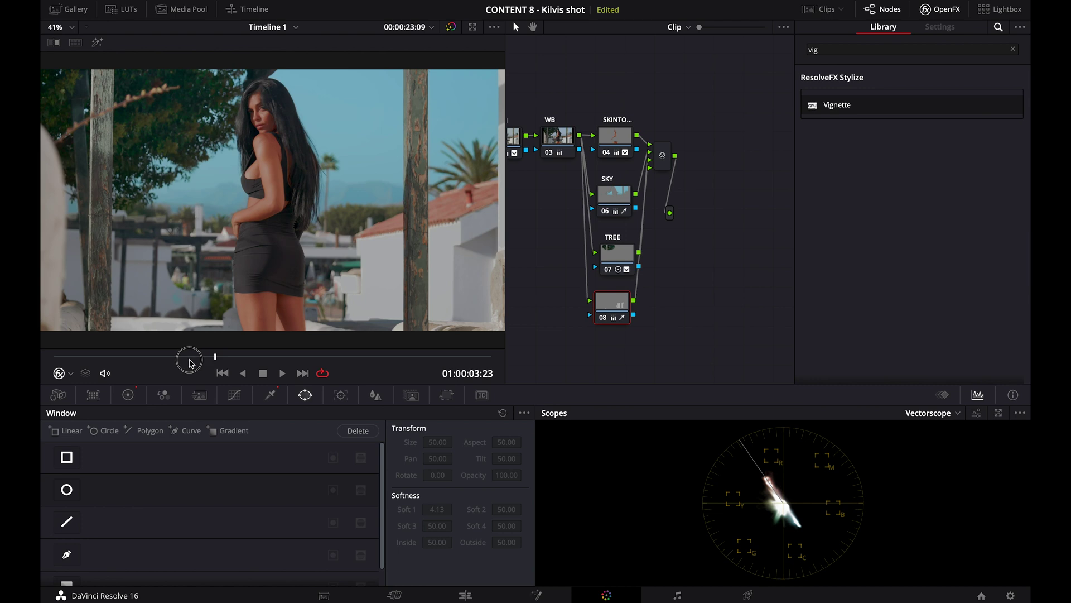
pyautogui.click(199, 357)
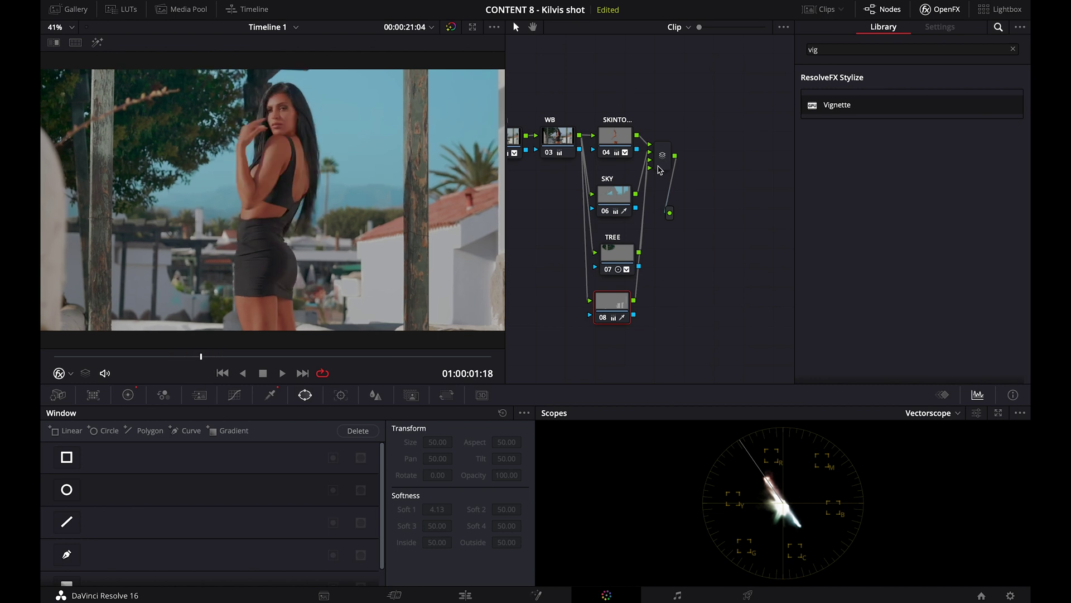
# Add a serial node after the mixer that joins the parallel branches, and apply the ResolveFX Vignette effect to it
pyautogui.click(664, 159)
pyautogui.rightClick(666, 161)
pyautogui.moveTo(694, 167)
pyautogui.click(815, 170)
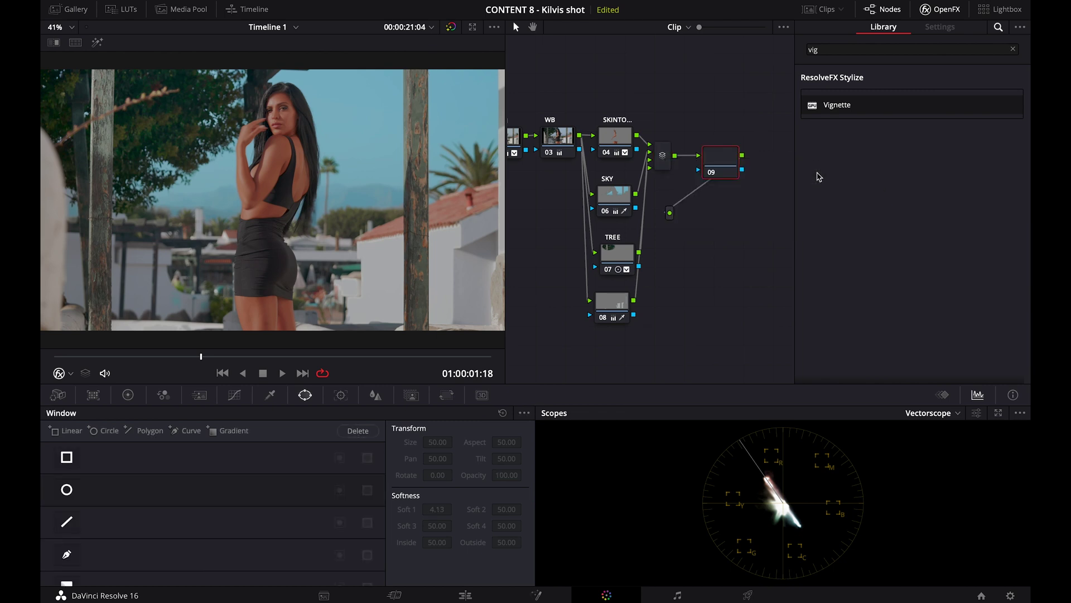
pyautogui.moveTo(841, 102); pyautogui.dragTo(720, 166)
# Set the vignette's Size to 0.812, Softness to 0.336 and Global Blend to 0.398, and switch the scope to Waveform
pyautogui.moveTo(911, 148); pyautogui.dragTo(933, 152)
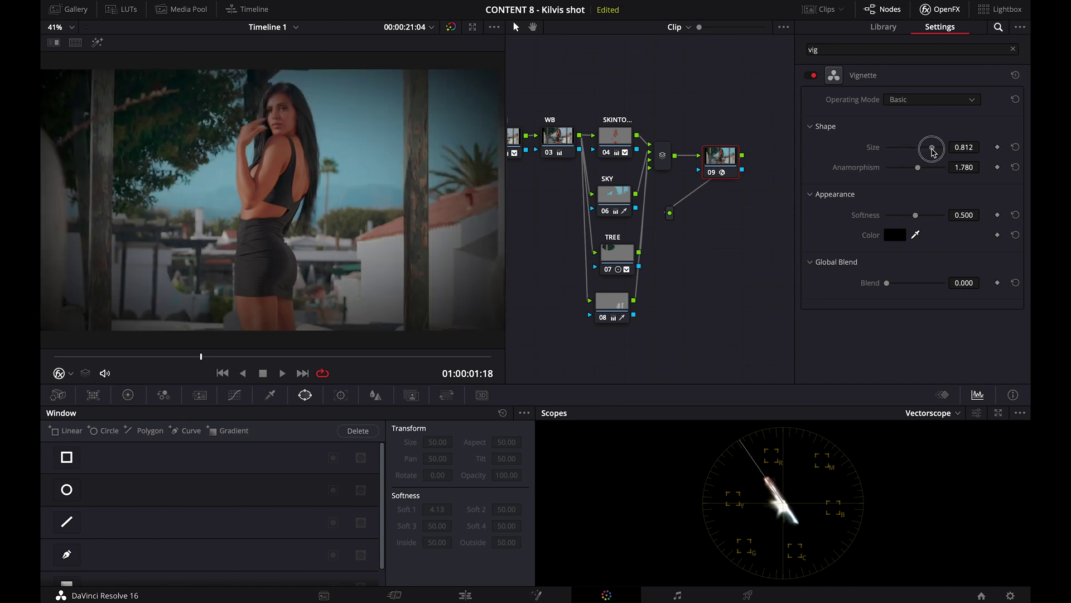
pyautogui.moveTo(915, 215)
pyautogui.mouseDown()
pyautogui.moveTo(896, 219)
pyautogui.moveTo(907, 218)
pyautogui.mouseUp()
pyautogui.moveTo(887, 283); pyautogui.dragTo(909, 285)
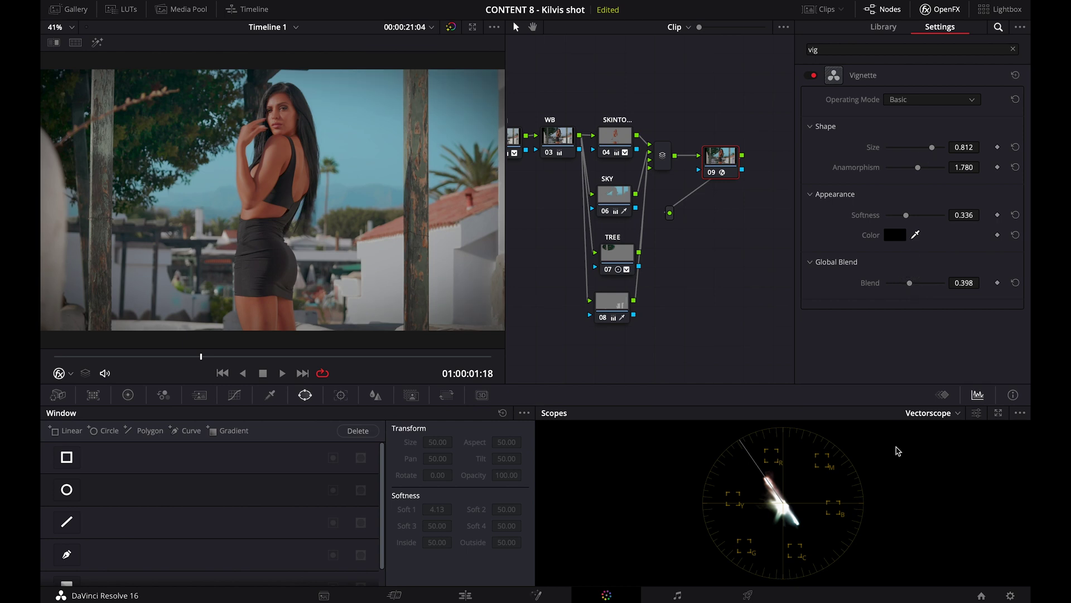
pyautogui.click(922, 413)
pyautogui.click(934, 444)
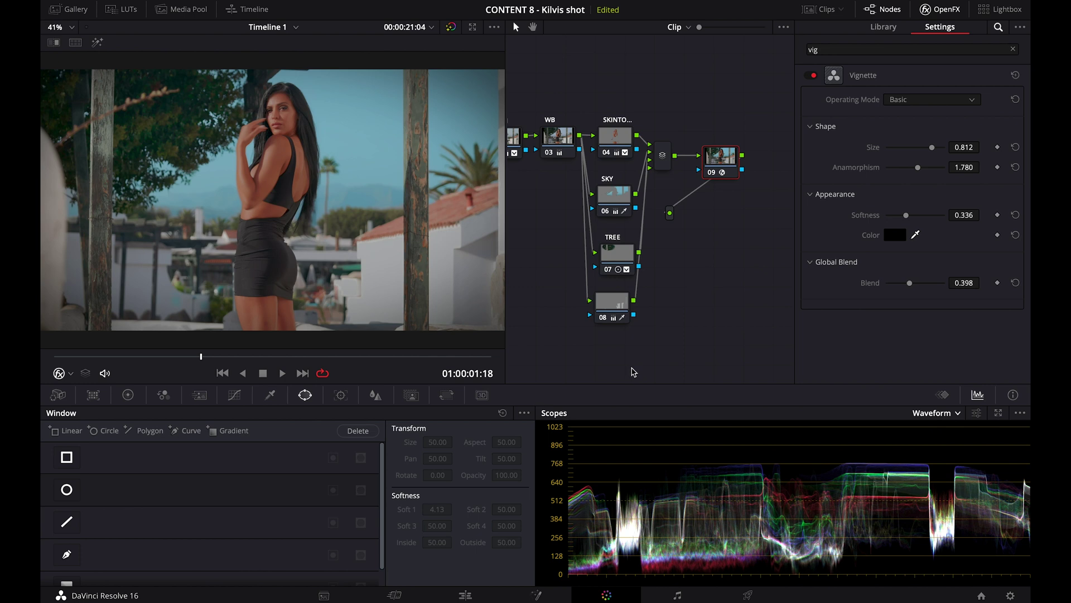
# Insert an empty serial node before the vignette node and place it between the mixer and the vignette
pyautogui.moveTo(721, 159); pyautogui.dragTo(764, 160)
pyautogui.rightClick(762, 161)
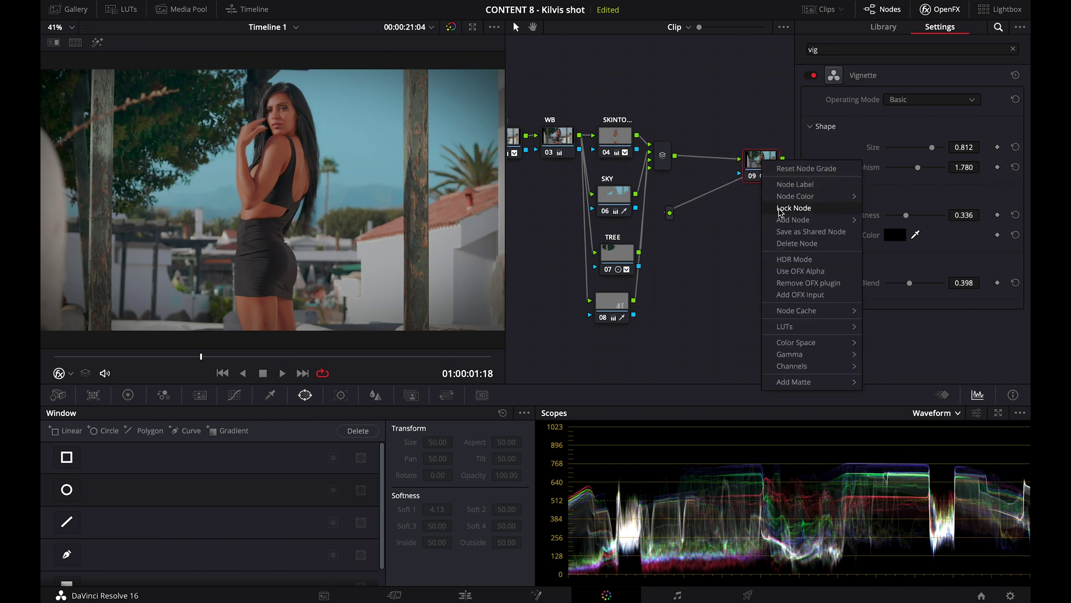
pyautogui.moveTo(781, 219)
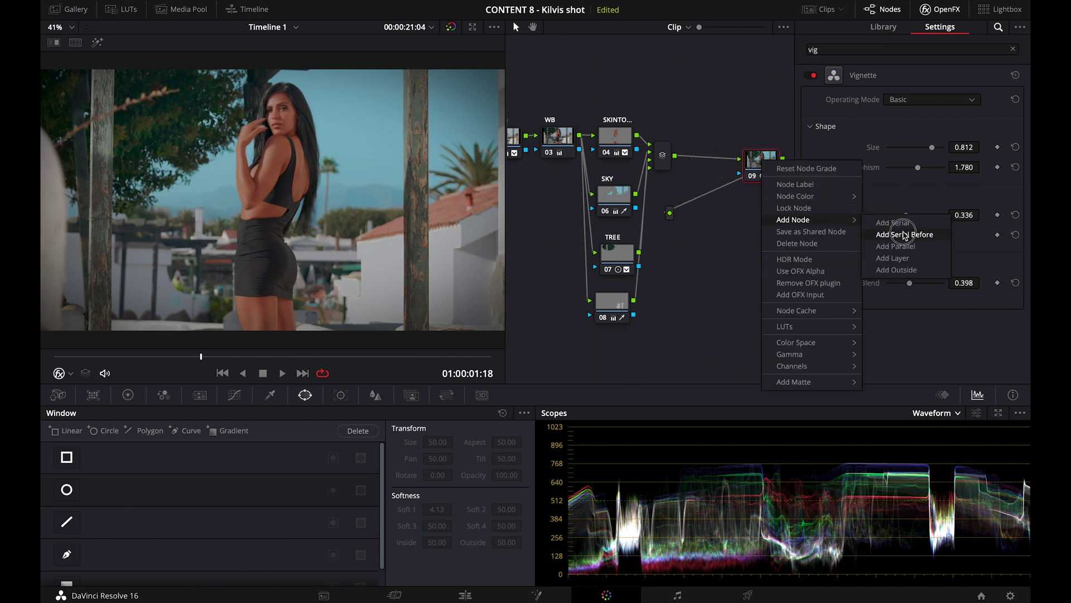
pyautogui.click(896, 220)
pyautogui.moveTo(759, 205); pyautogui.dragTo(710, 163)
pyautogui.rightClick(764, 168)
pyautogui.press('Escape')
# Label node 08 as WALL
pyautogui.click(613, 304)
pyautogui.rightClick(612, 302)
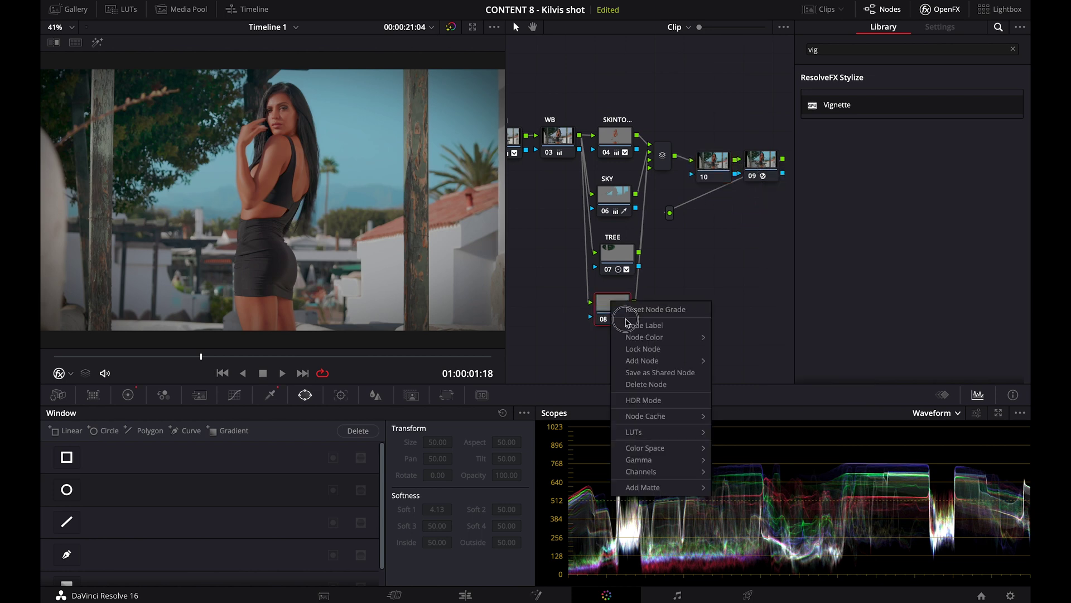
pyautogui.click(626, 325)
pyautogui.write('WALL')
# Label the vignette node VIGNETTE and select the empty node in front of it
pyautogui.click(769, 163)
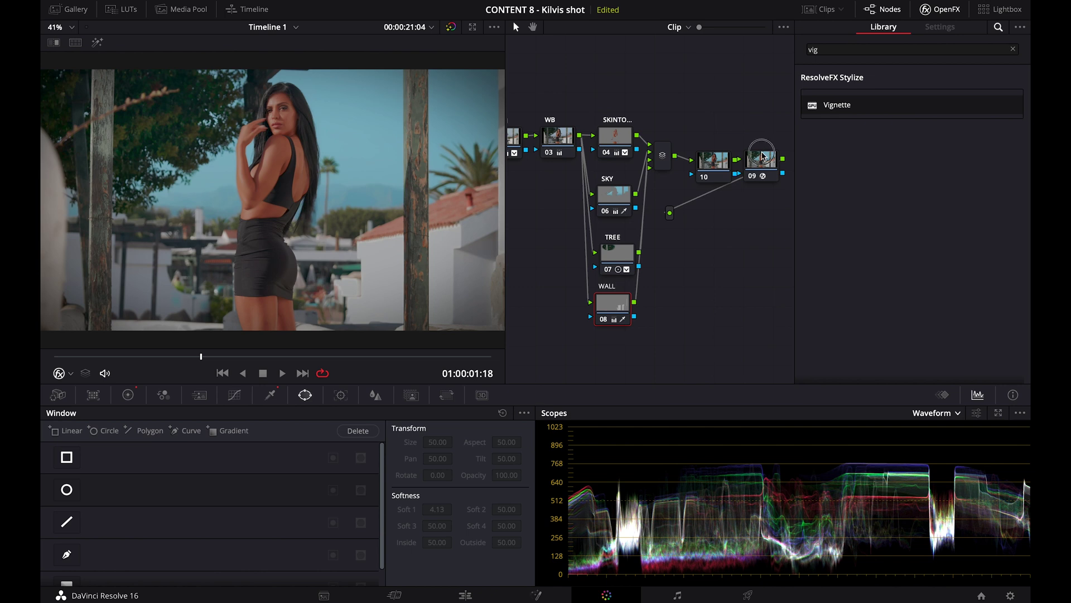
pyautogui.rightClick(762, 175)
pyautogui.click(774, 199)
pyautogui.write('VIGETTE')
pyautogui.press('BackSpace')
pyautogui.press('BackSpace')
pyautogui.press('BackSpace')
pyautogui.press('BackSpace')
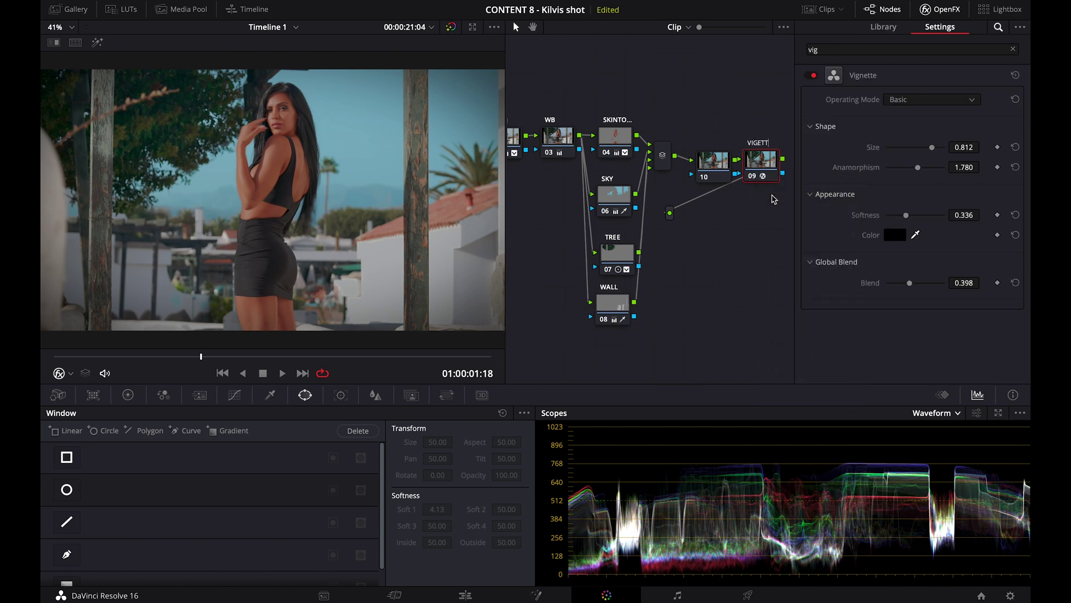
pyautogui.write('NTET')
pyautogui.press('BackSpace')
pyautogui.press('BackSpace')
pyautogui.press('BackSpace')
pyautogui.press('BackSpace')
pyautogui.write('NETTE')
pyautogui.press('Return')
pyautogui.click(697, 161)
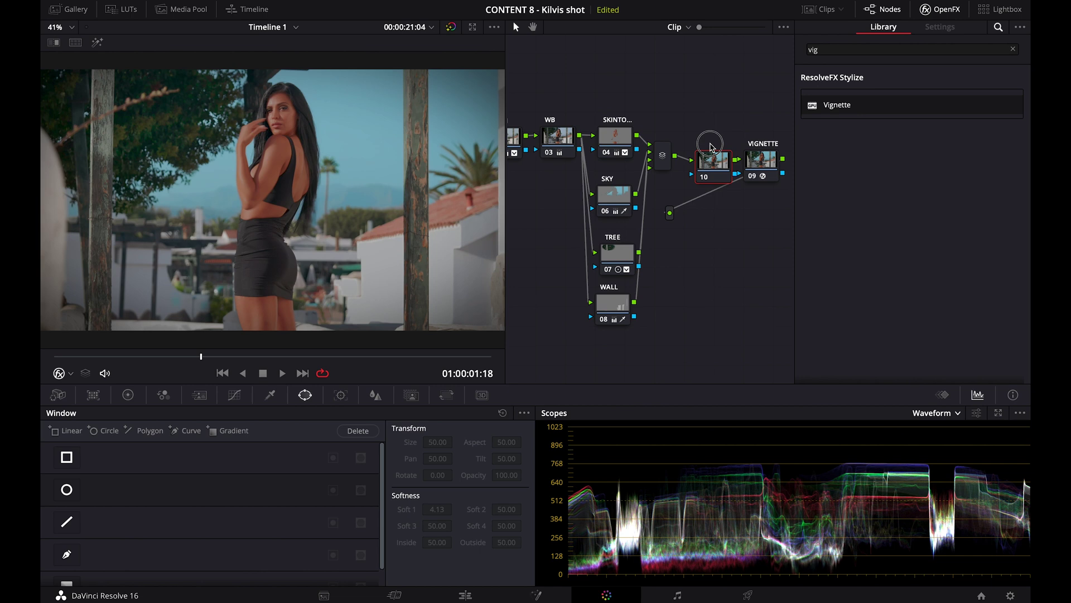
# Shift the empty node in front of the vignette slightly up and label it AL
pyautogui.moveTo(697, 162); pyautogui.dragTo(692, 148)
pyautogui.rightClick(709, 154)
pyautogui.click(717, 182)
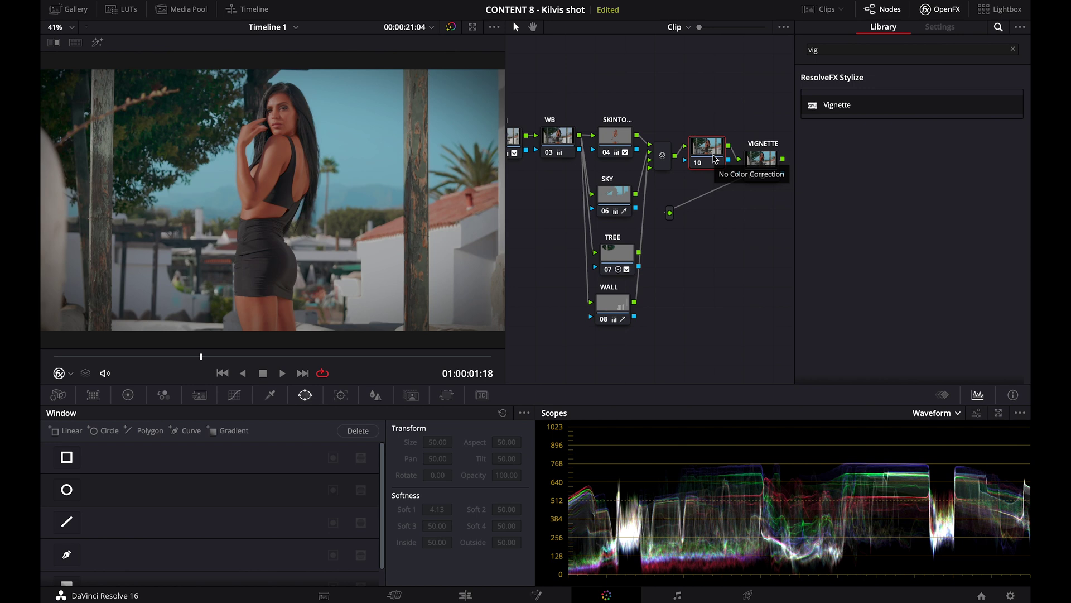
pyautogui.write('AL')
pyautogui.press('Return')
pyautogui.hotkey('alt', 'o')
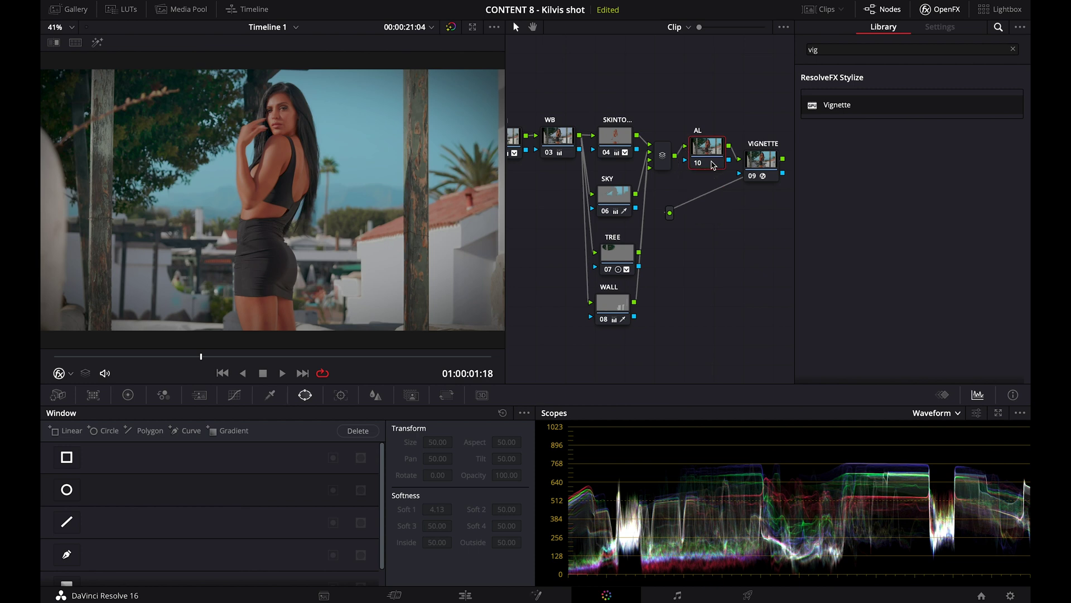
pyautogui.rightClick(708, 158)
pyautogui.press('Escape')
pyautogui.hotkey('ctrl', 'z')
# Relabel node 10 as CURV and place it slightly higher between the mixer and the vignette
pyautogui.rightClick(712, 160)
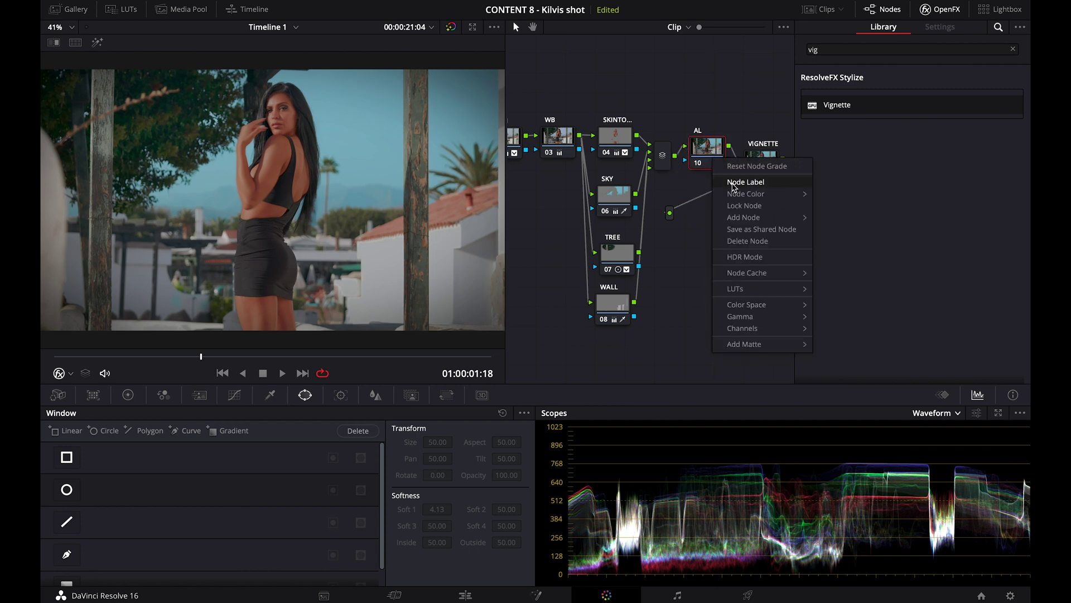
pyautogui.click(735, 182)
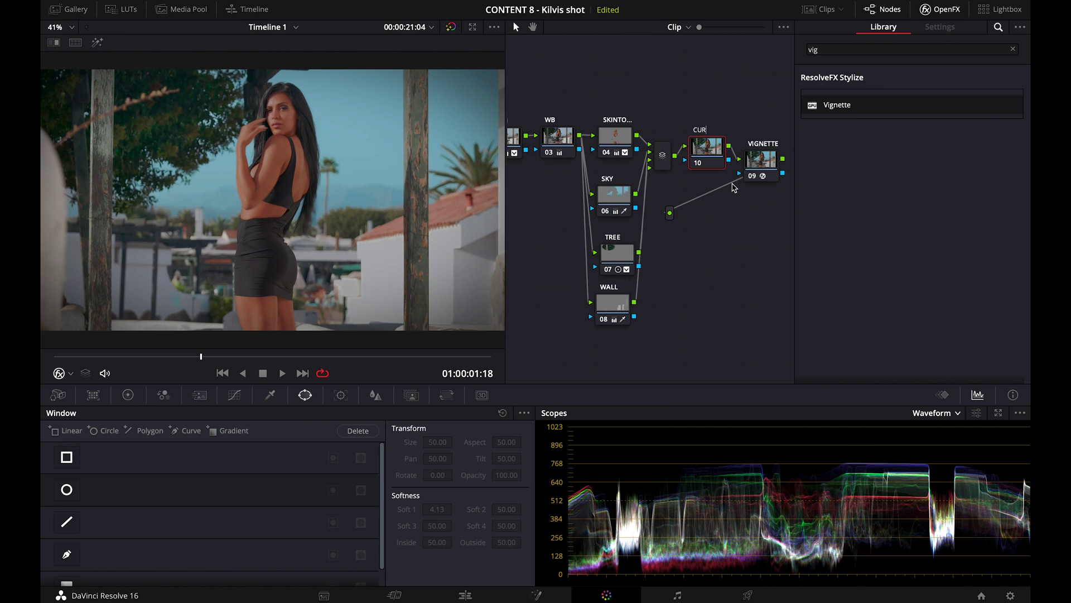
pyautogui.hotkey('alt', 'o')
pyautogui.hotkey('ctrl', 'z')
pyautogui.moveTo(708, 166); pyautogui.dragTo(704, 160)
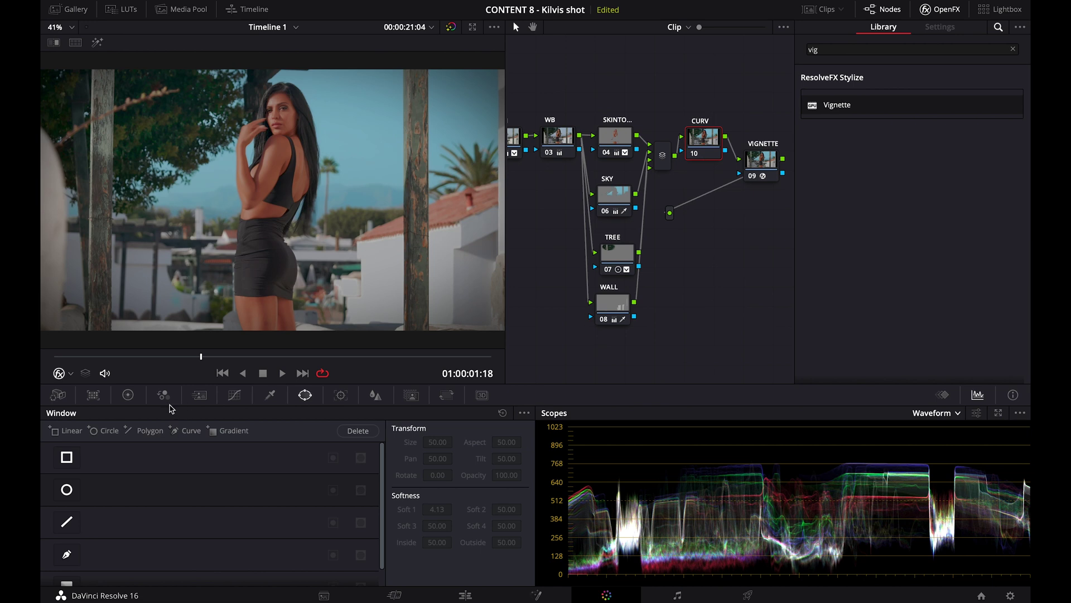
# On the CURV node's custom curve, add a midtone point raised slightly above the diagonal and a second point in the shadows
pyautogui.click(235, 395)
pyautogui.click(192, 512)
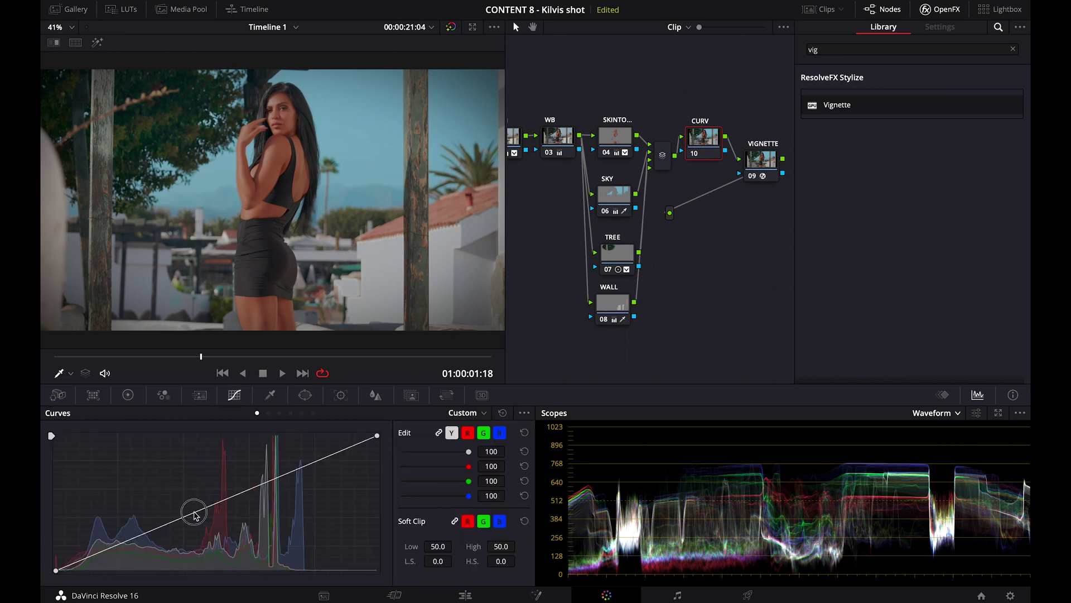
pyautogui.moveTo(192, 511); pyautogui.dragTo(183, 505)
pyautogui.click(119, 539)
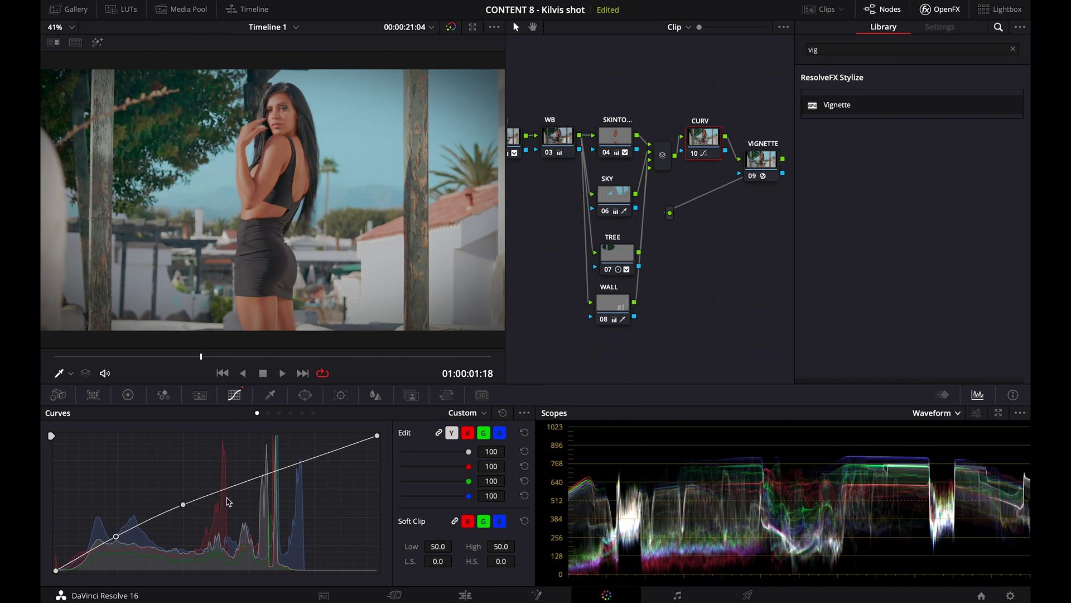
# Set the CURV node's Contrast to 1.218 and Pivot to 0.387 in the primaries wheels
pyautogui.click(128, 394)
pyautogui.moveTo(269, 572); pyautogui.dragTo(354, 577)
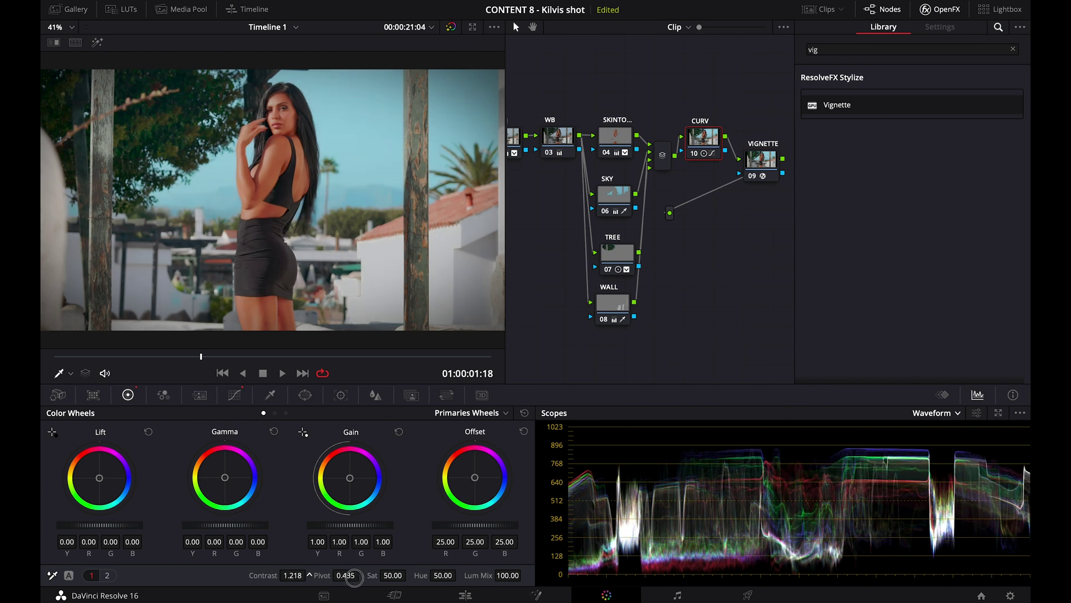
pyautogui.moveTo(353, 575); pyautogui.dragTo(338, 592)
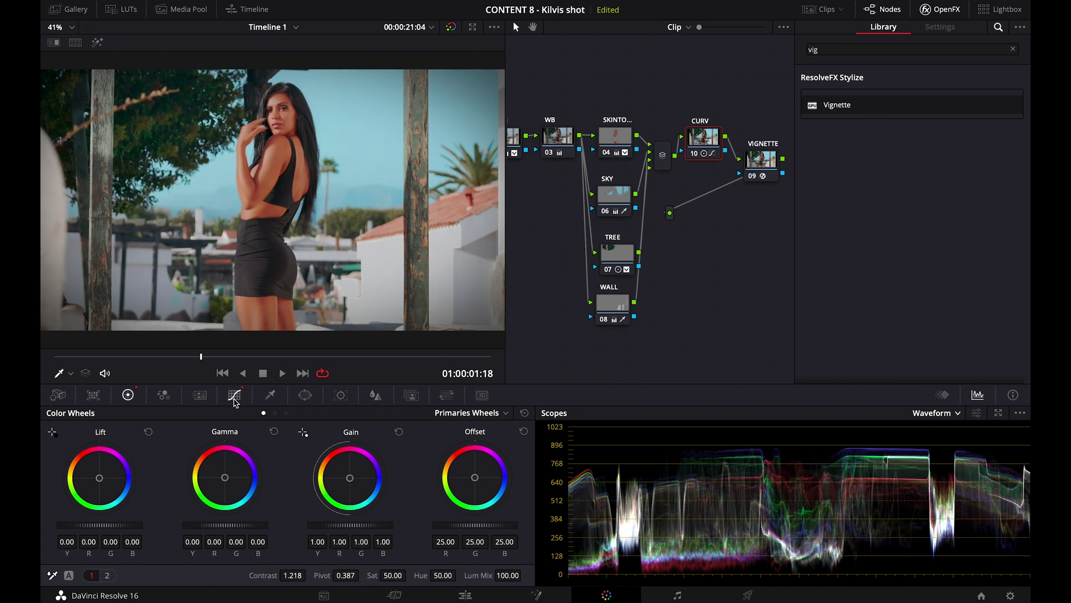
# Refine the CURV node's custom curve by lifting the black point slightly, adjusting the shadow point and adding several points across the midtones
pyautogui.click(234, 397)
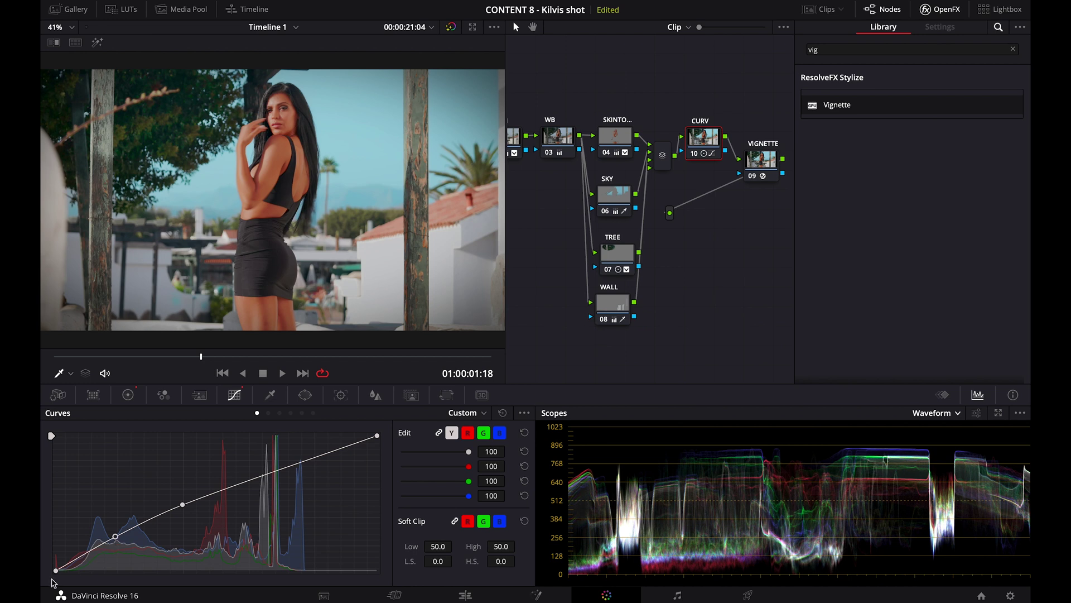
pyautogui.moveTo(56, 570); pyautogui.dragTo(56, 565)
pyautogui.moveTo(108, 536); pyautogui.dragTo(108, 534)
pyautogui.moveTo(183, 505); pyautogui.dragTo(151, 513)
pyautogui.click(216, 491)
pyautogui.click(170, 507)
pyautogui.click(161, 512)
# Scrub through and play the clip to review the grade, returning the playhead to 01:00:01:18
pyautogui.moveTo(307, 357); pyautogui.dragTo(161, 361)
pyautogui.click(160, 360)
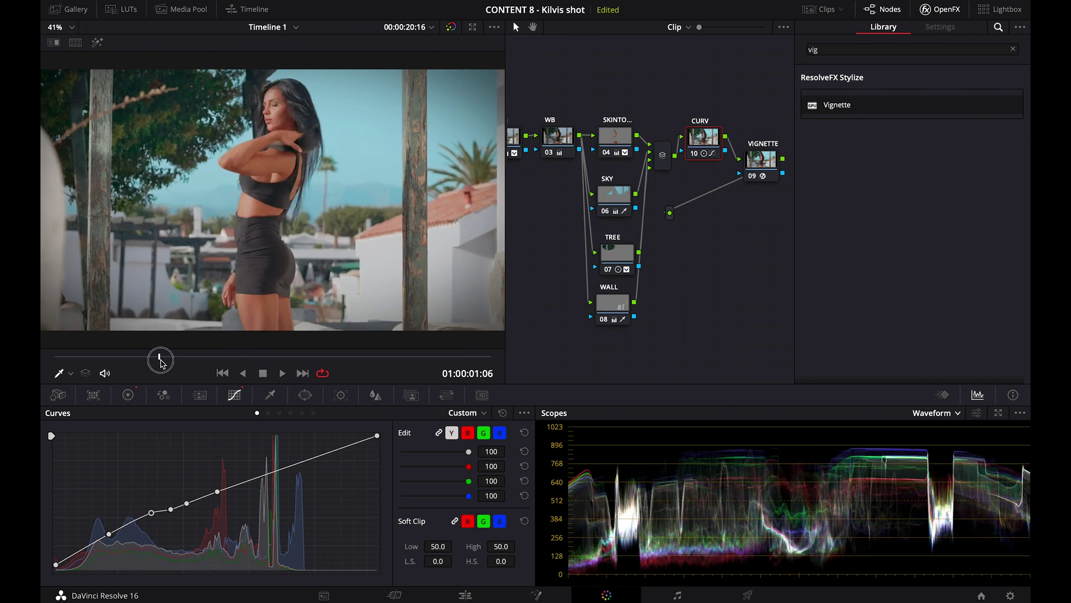
pyautogui.moveTo(195, 369); pyautogui.dragTo(240, 360)
pyautogui.click(285, 370)
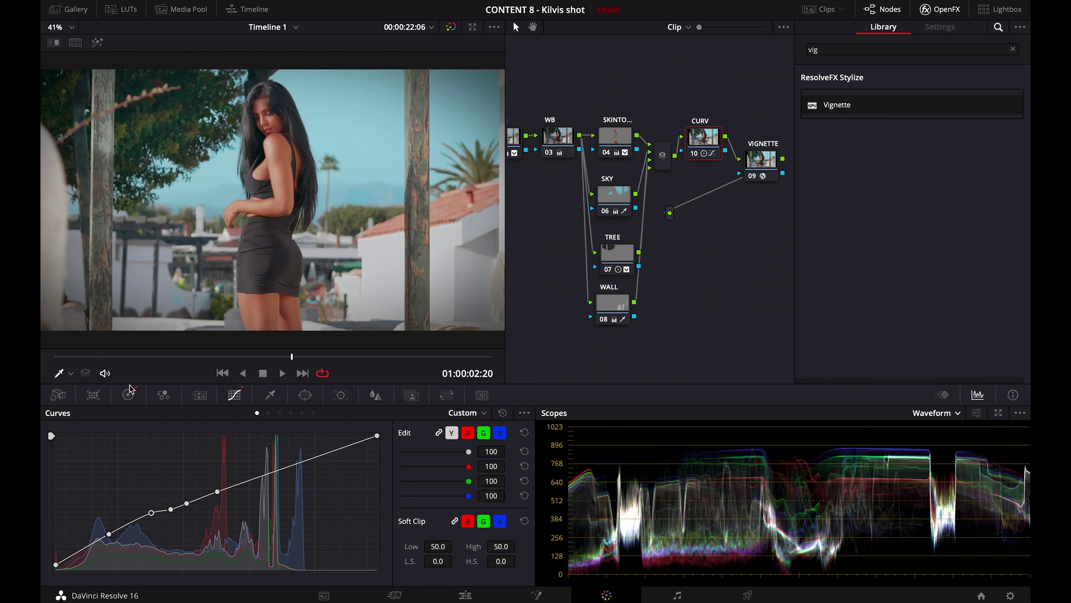
pyautogui.moveTo(226, 357); pyautogui.dragTo(201, 366)
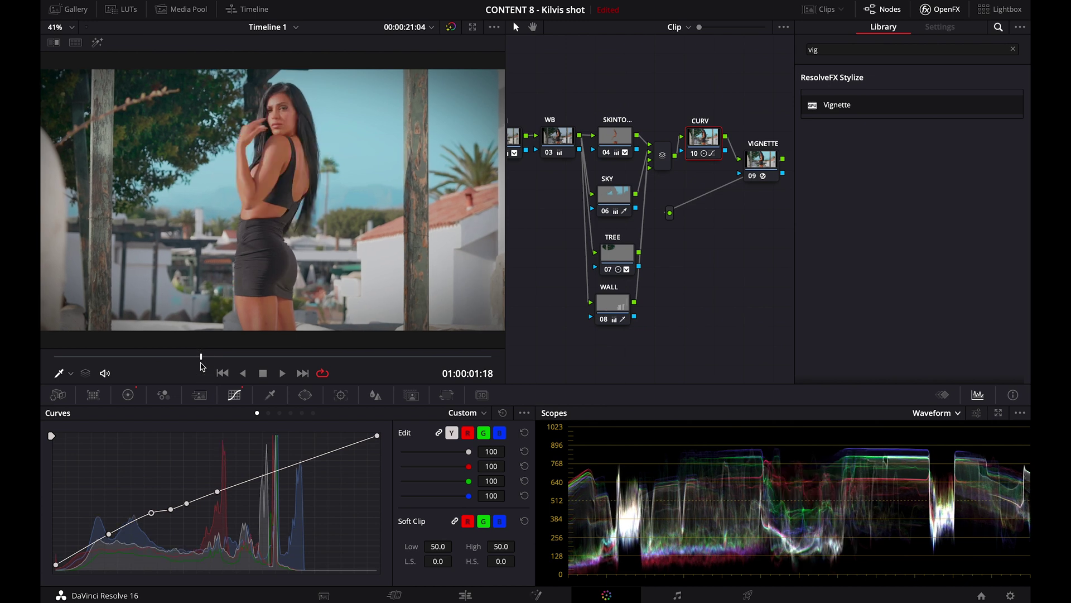